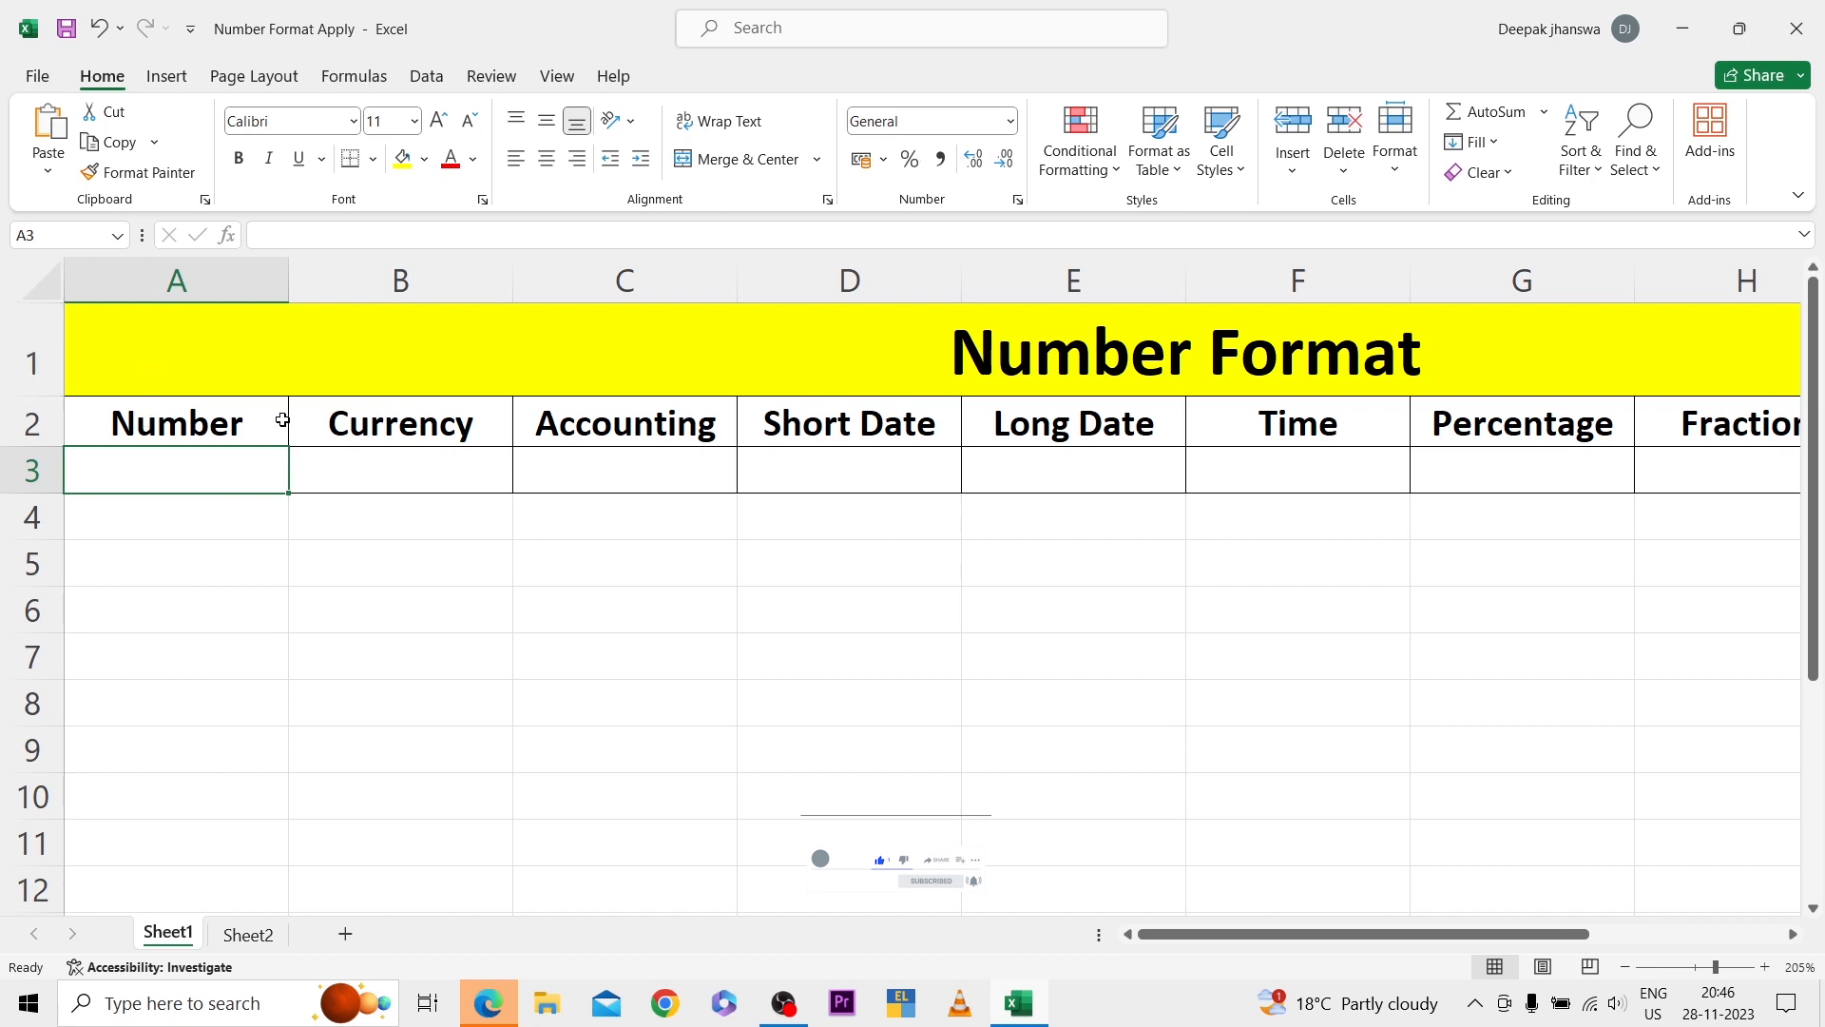
Review the row 2 headings from Number in column A across to Text in column J
left_click(228, 425)
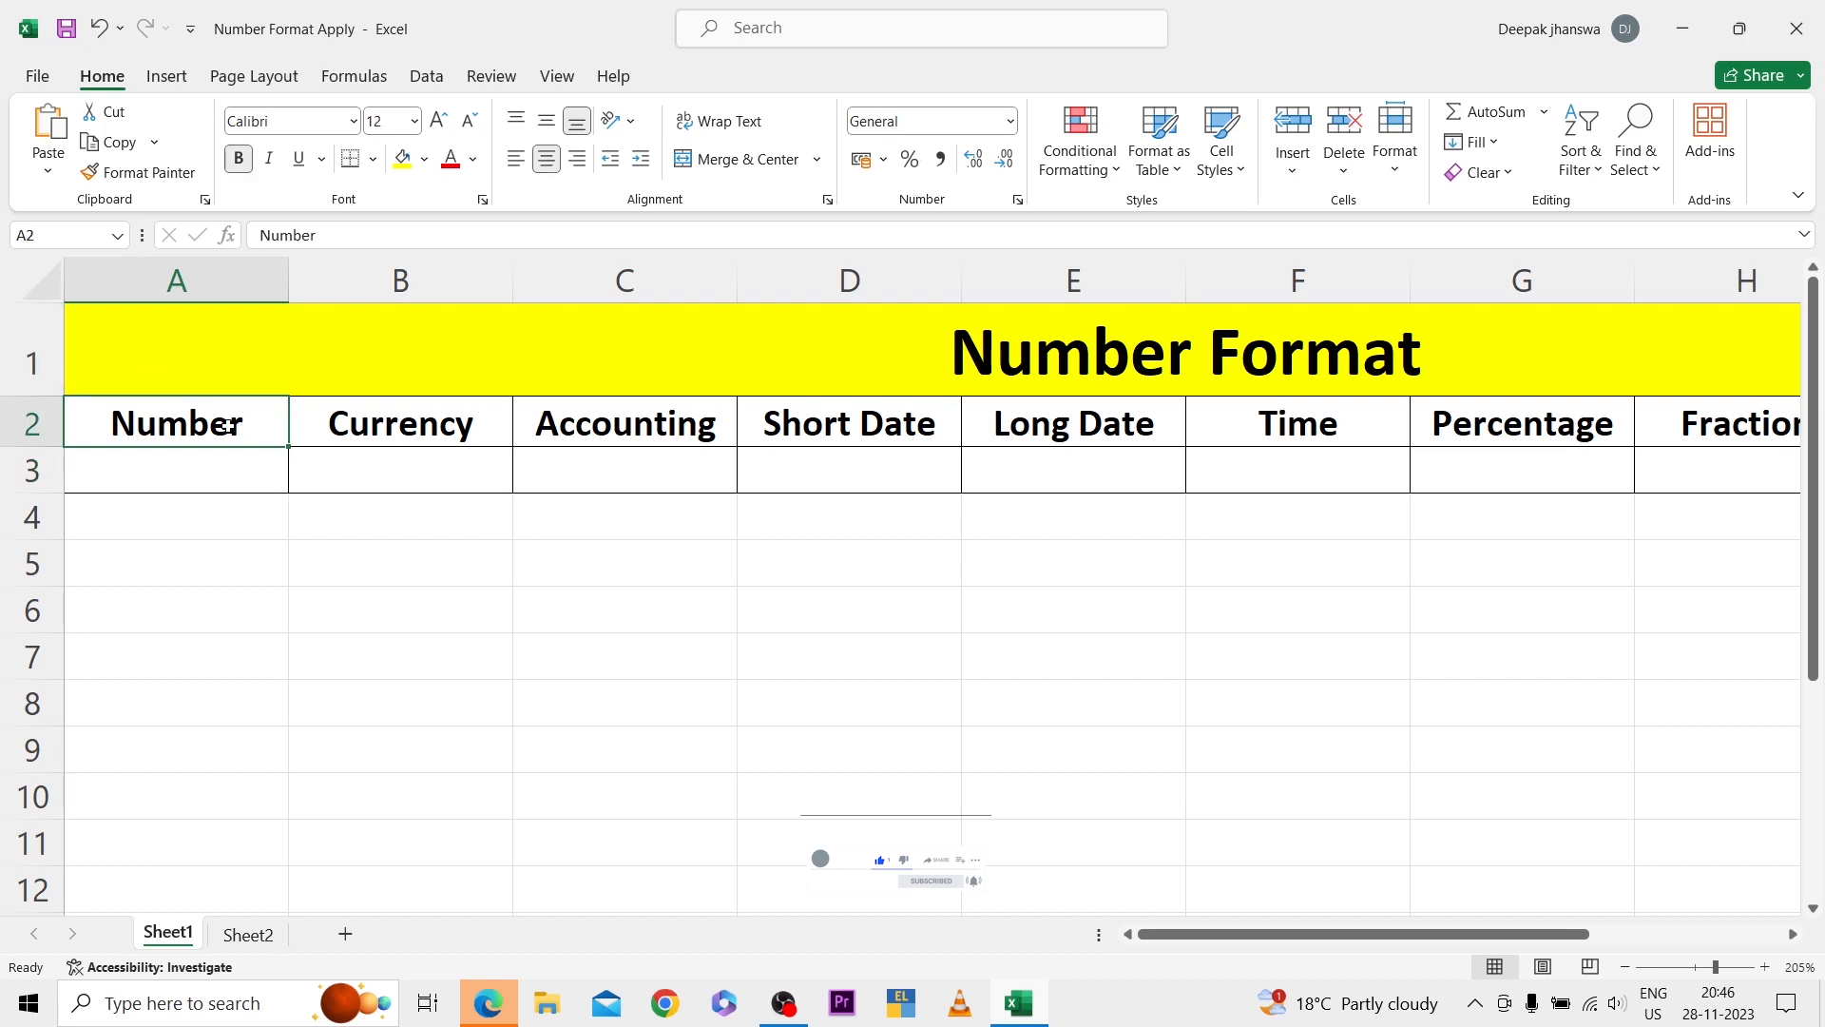
key("Right")
key("Right")
key("Right")
key("Right")
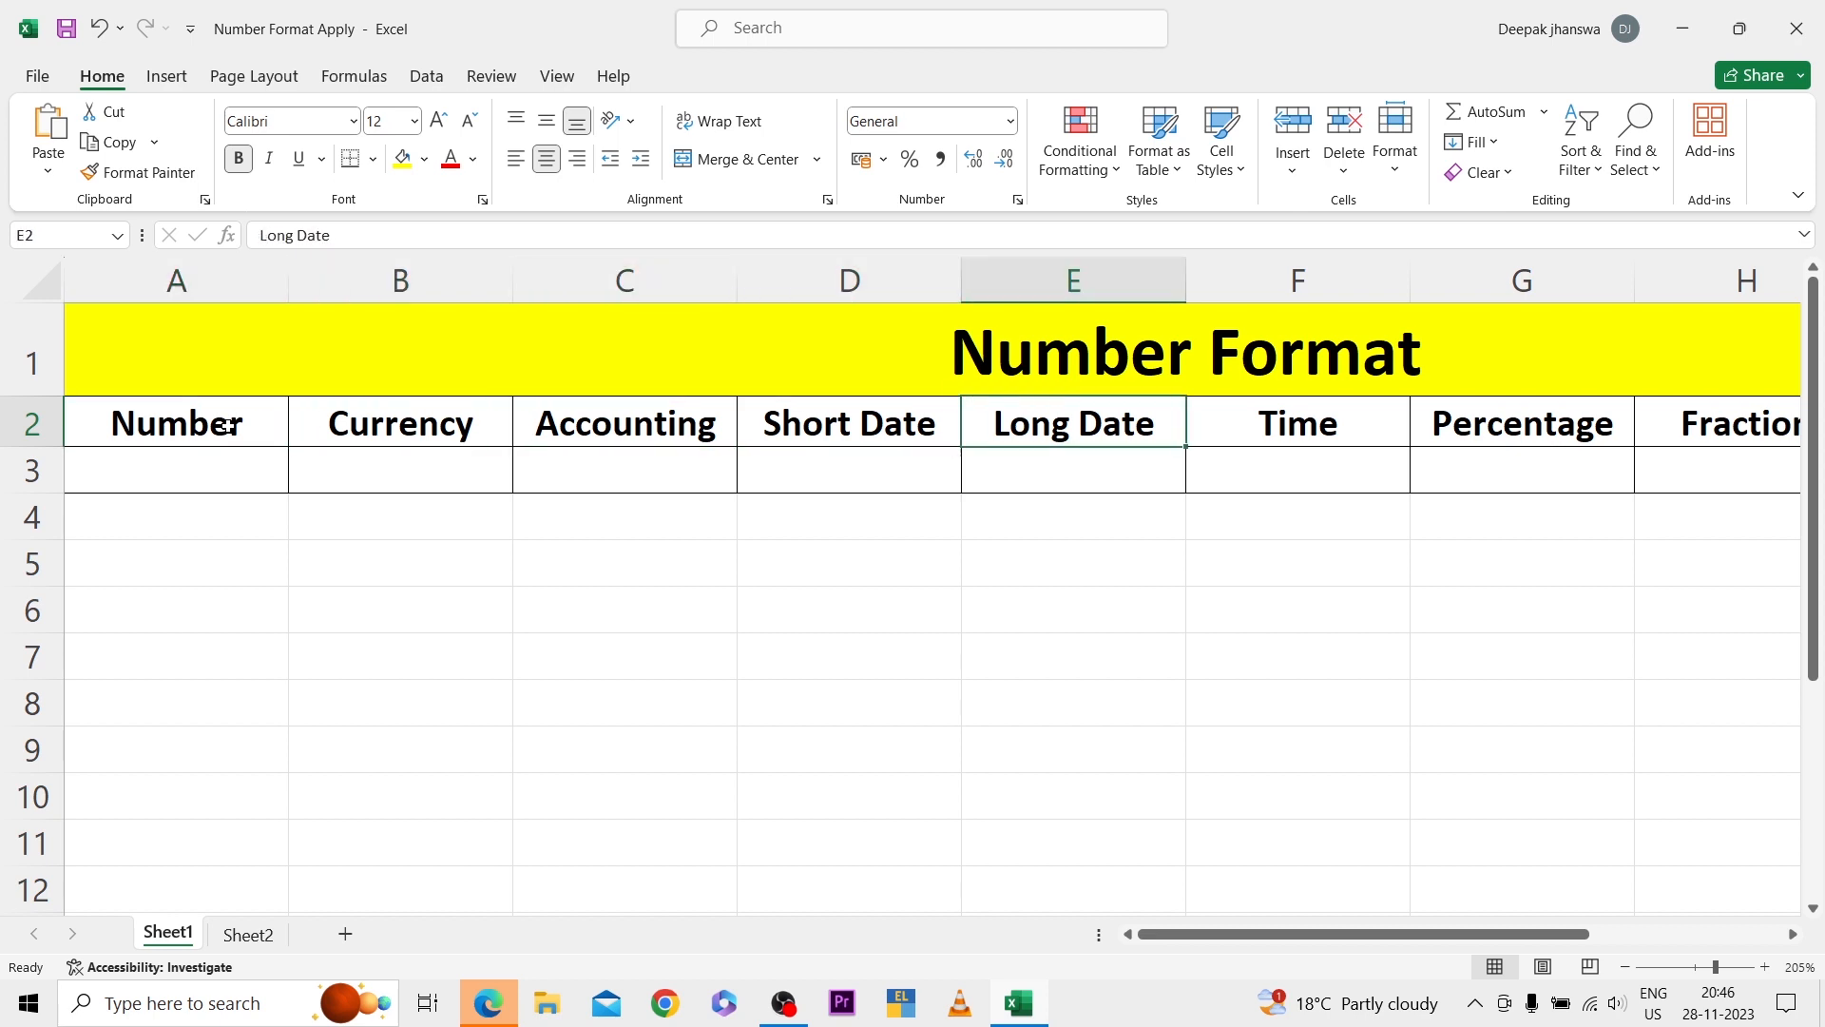
key("Right")
key("Right")
key("Right")
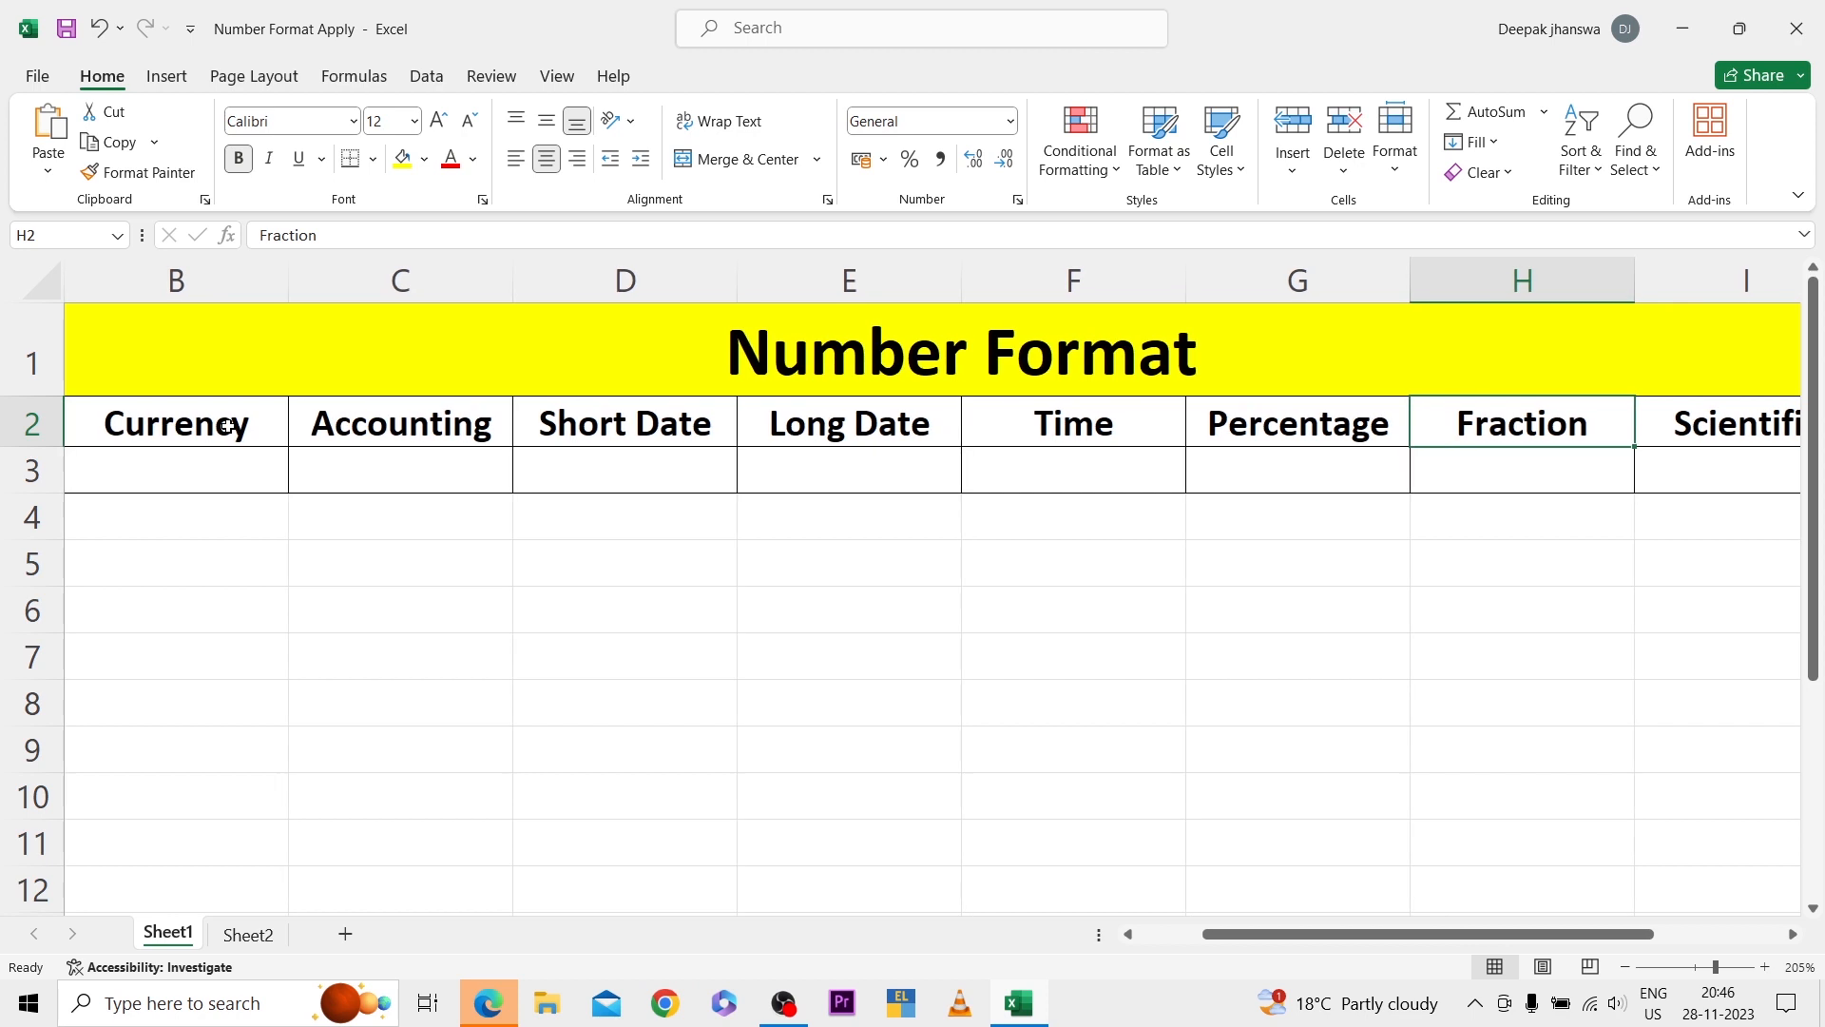
key("Right")
key("Right")
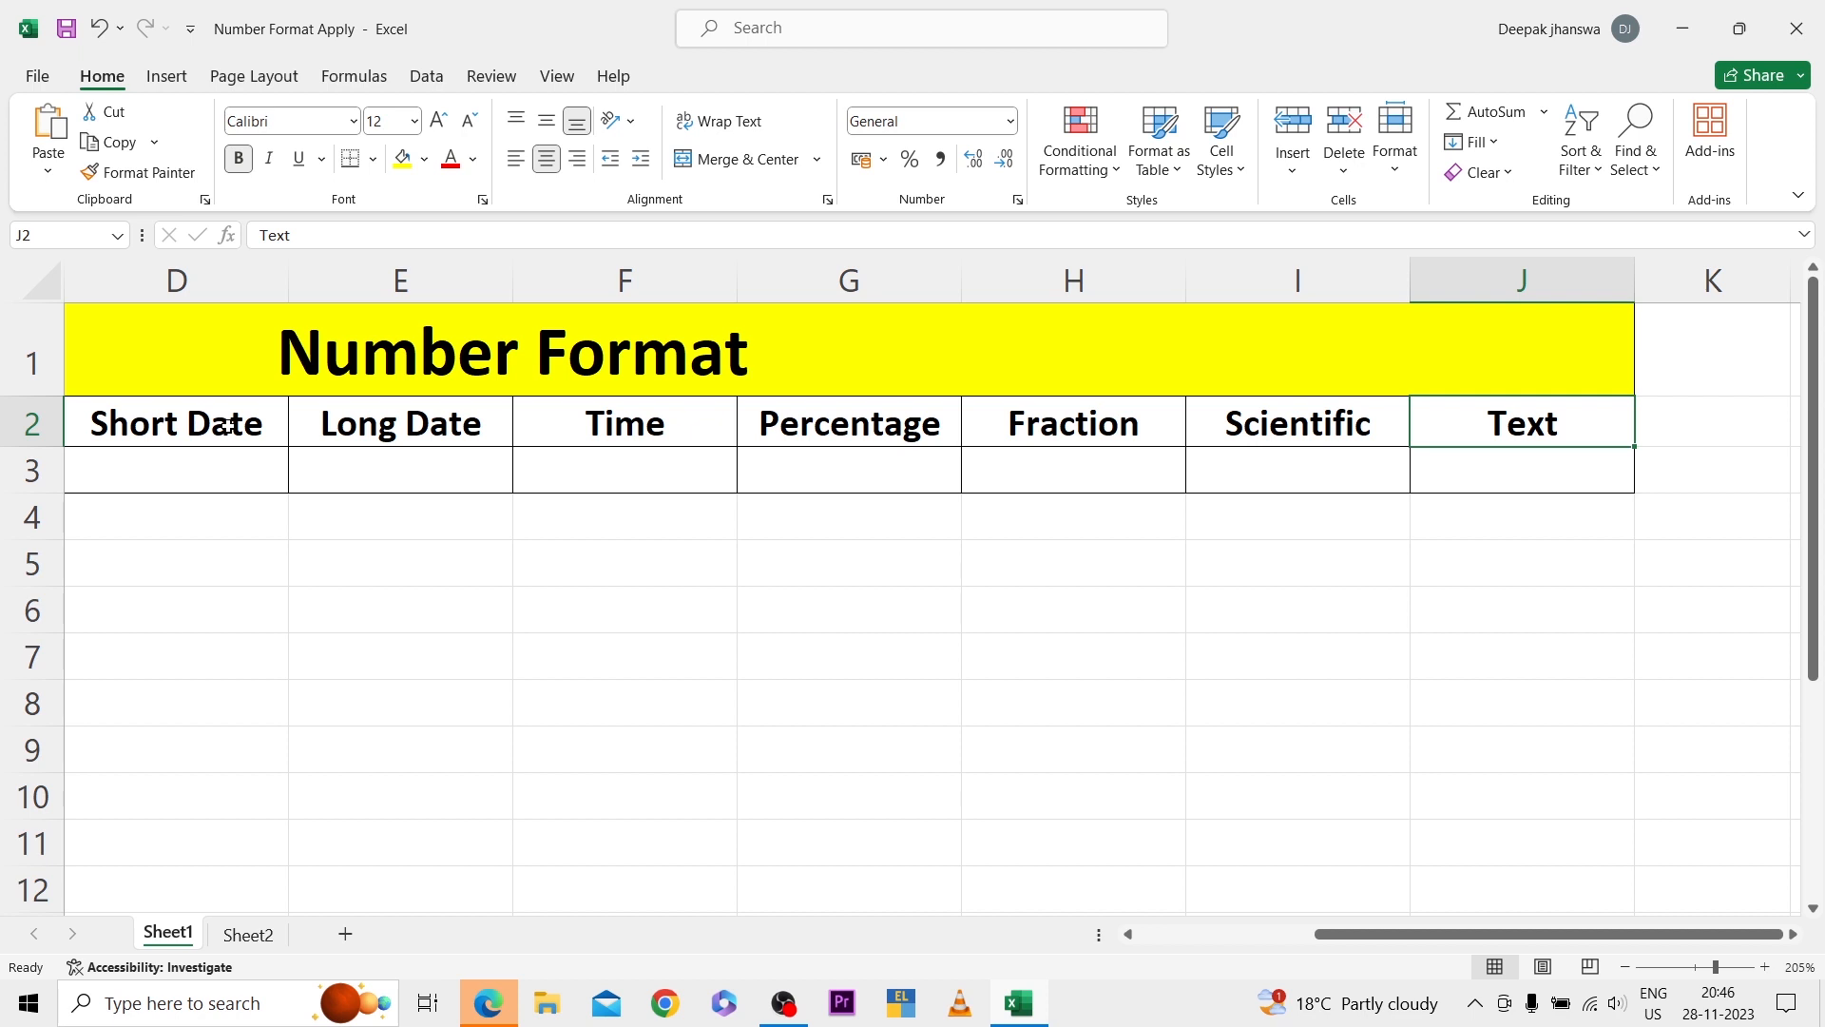
key("Home")
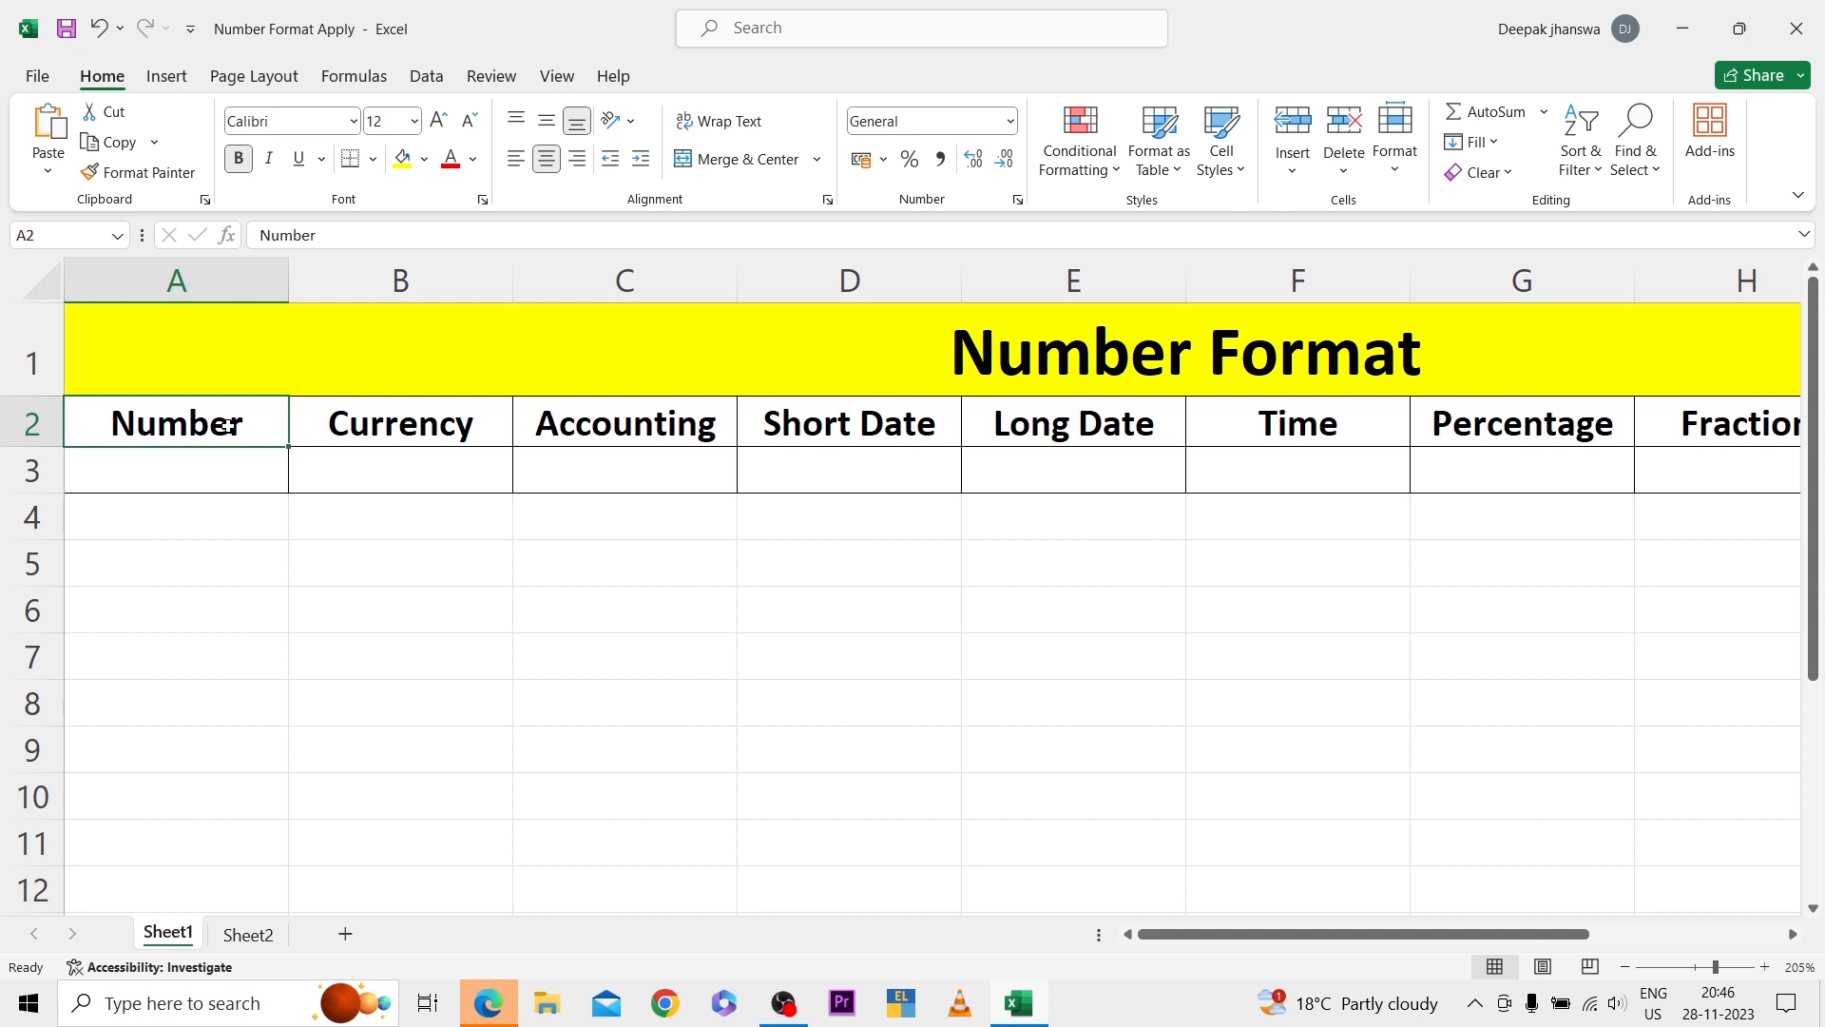
Enter 254 in cell A3 under the Number heading and apply the Number format to it
key("Down")
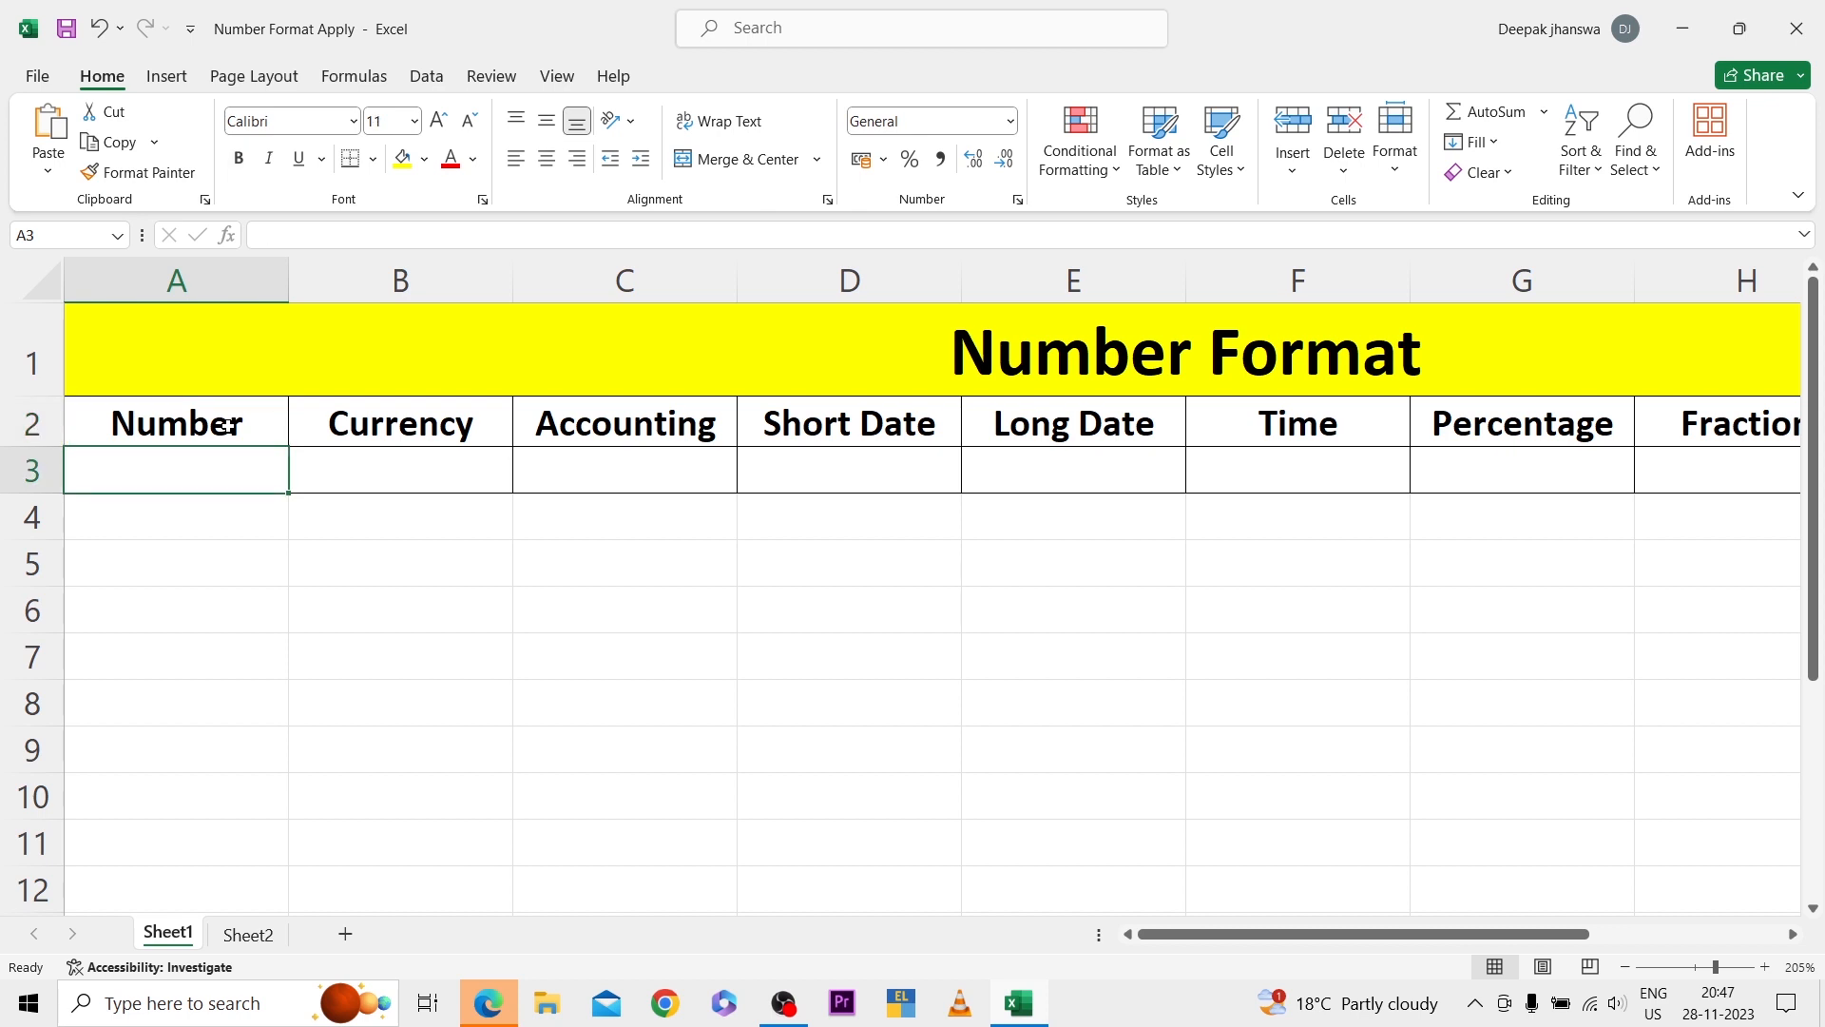
type("254")
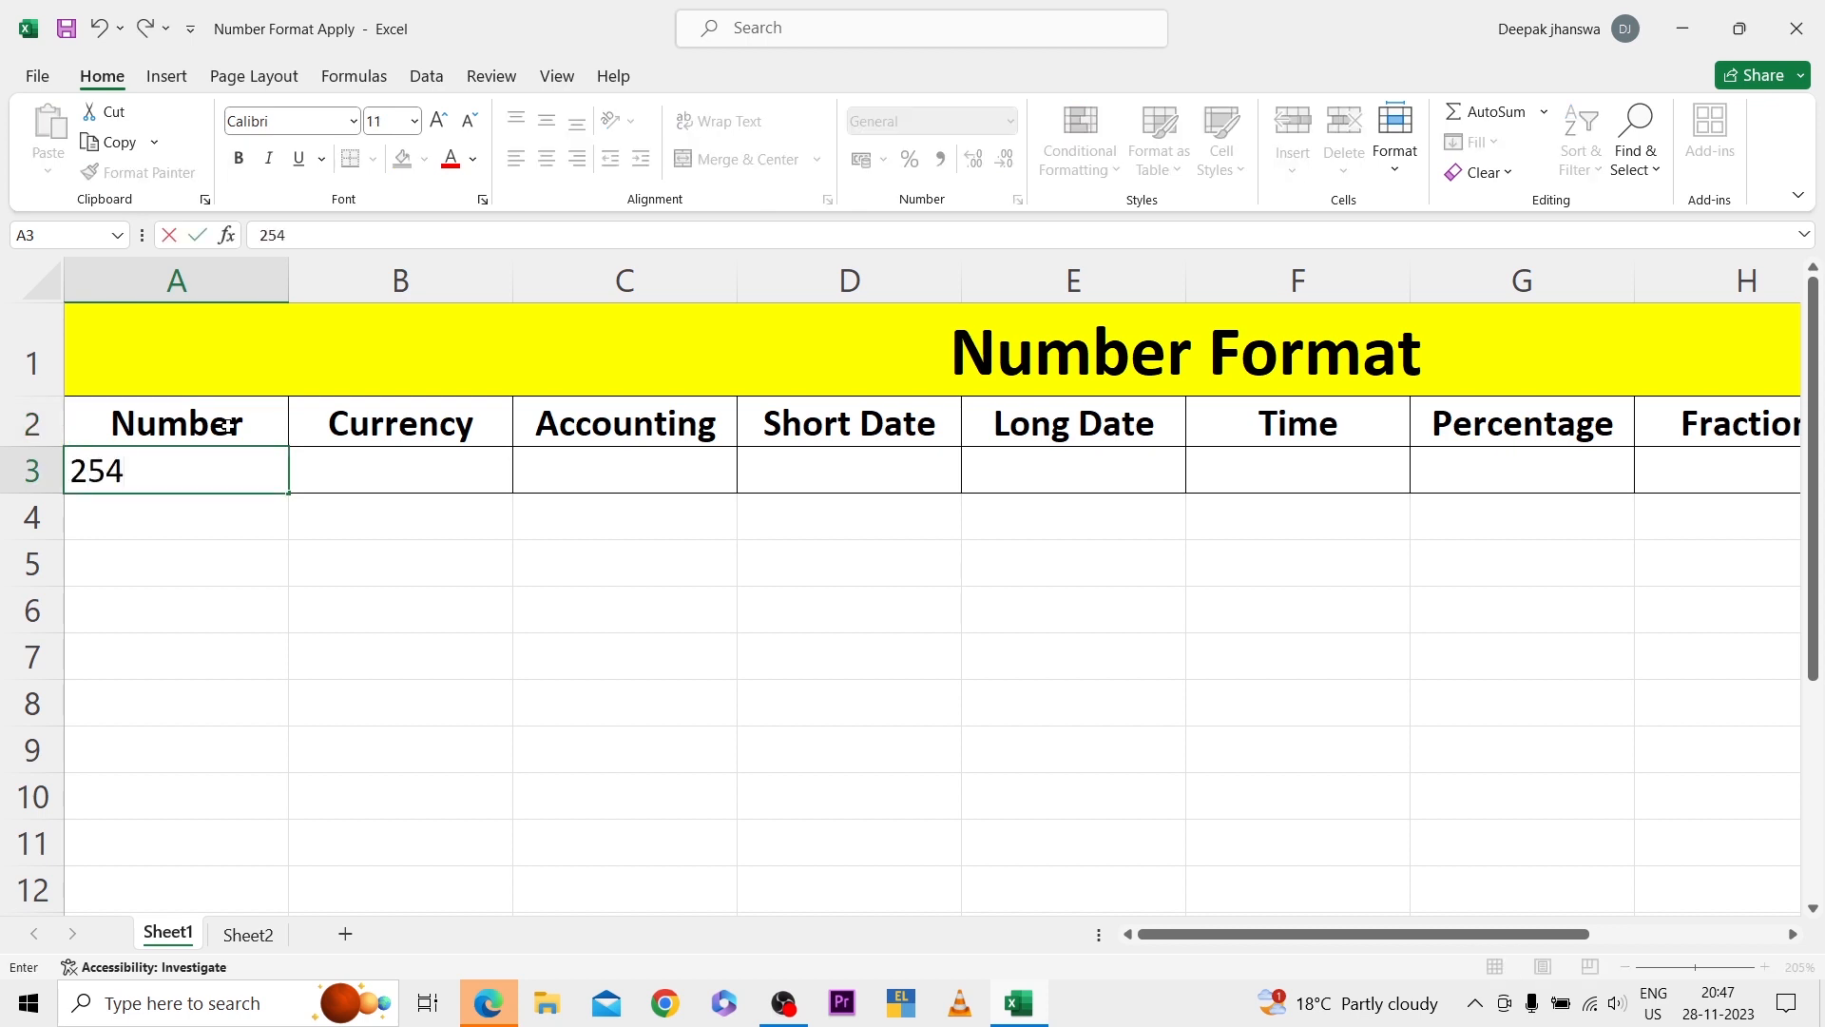
key("Return")
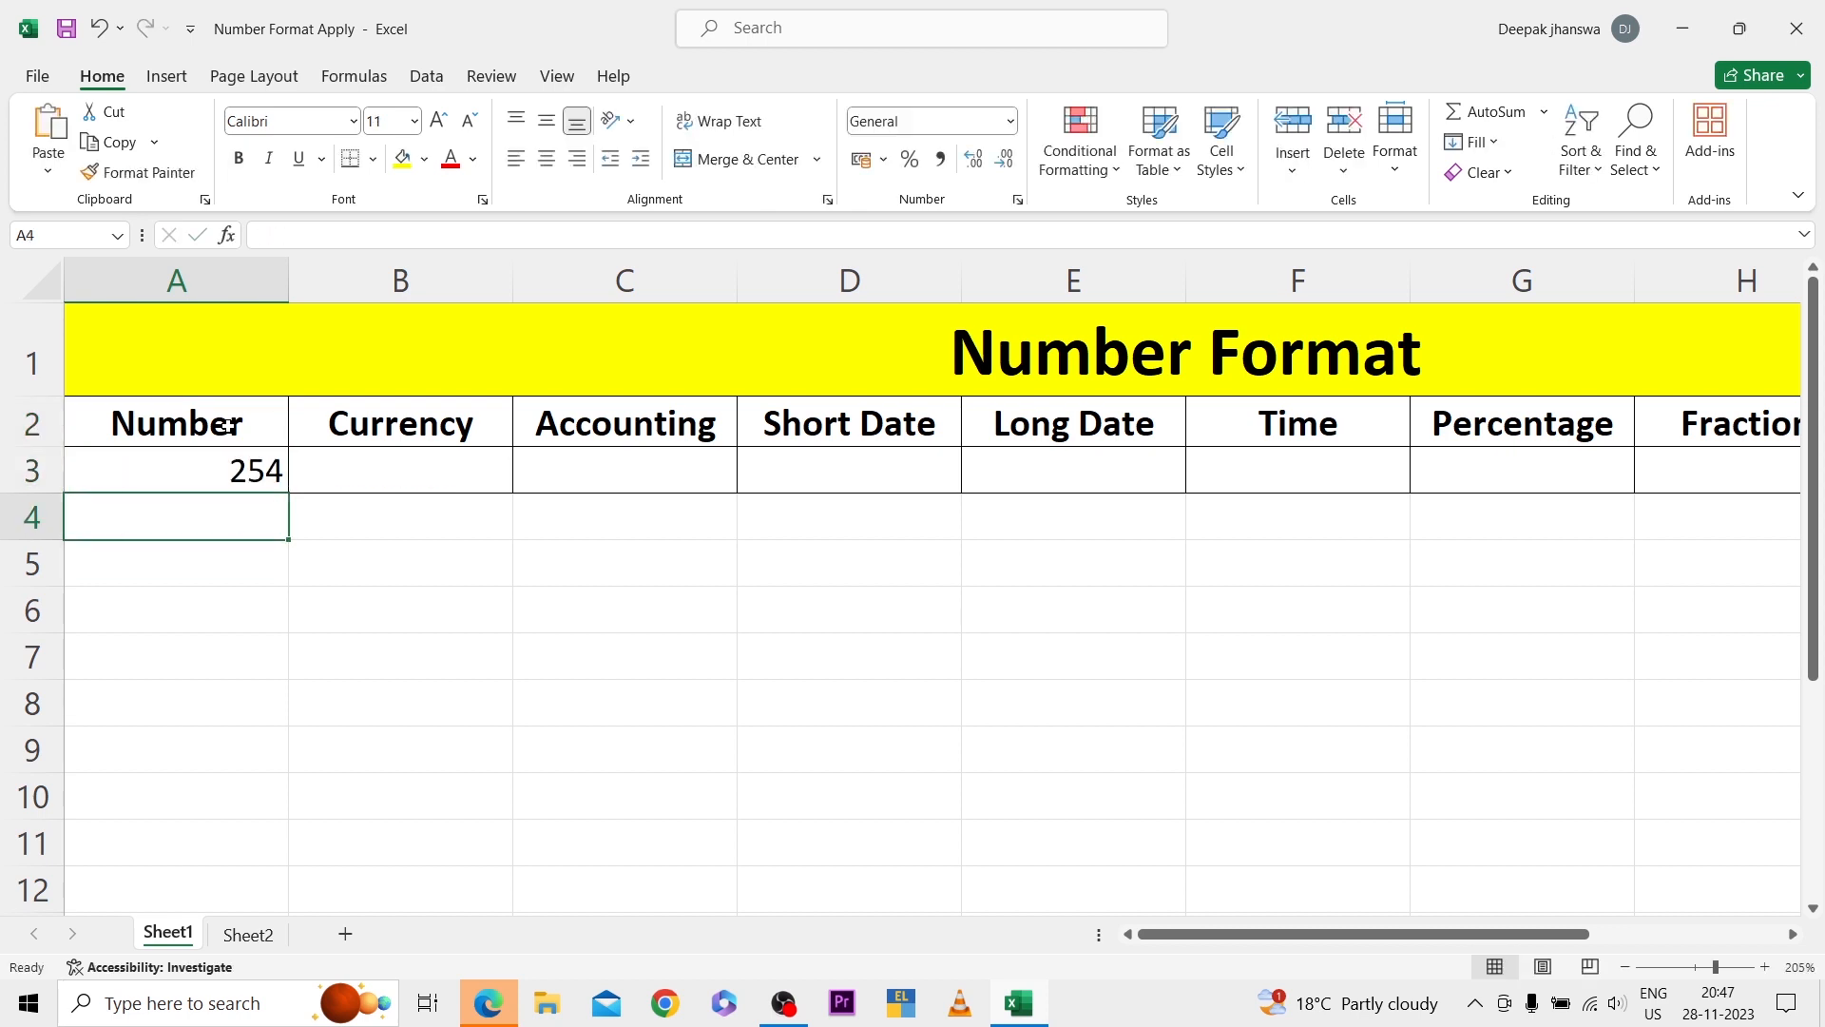
key("Up")
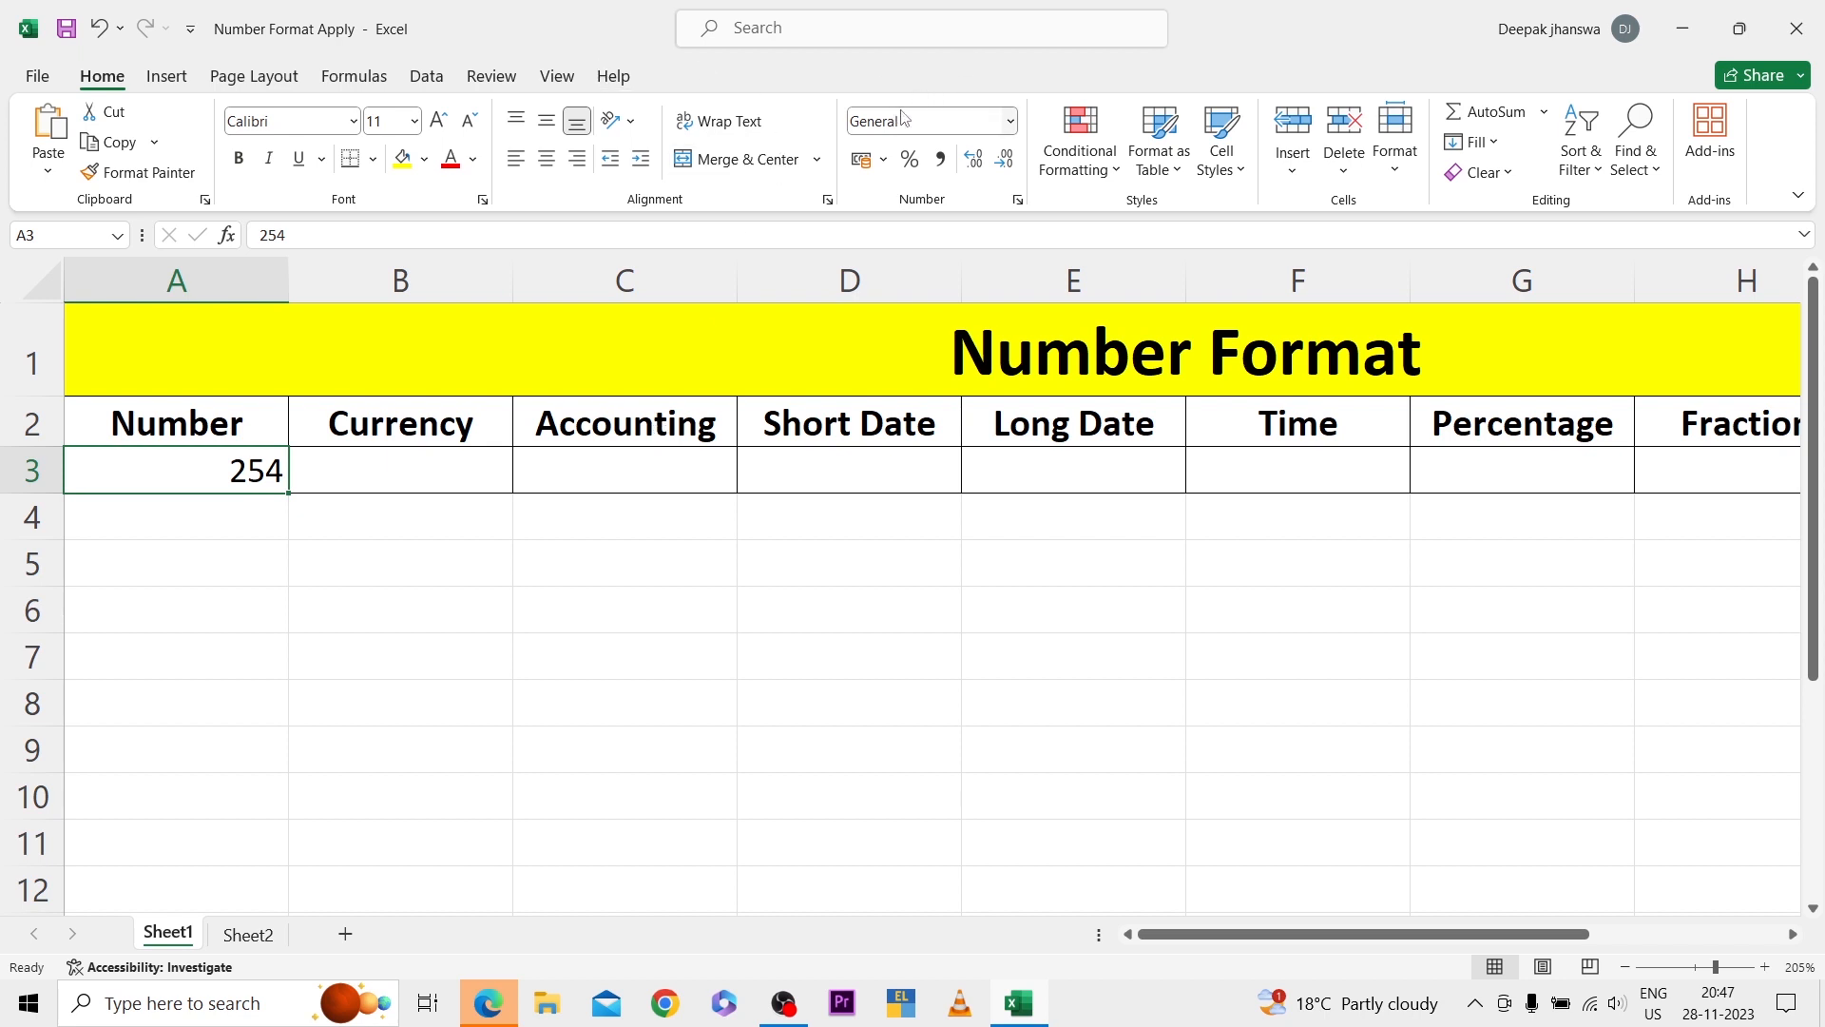
left_click(1010, 128)
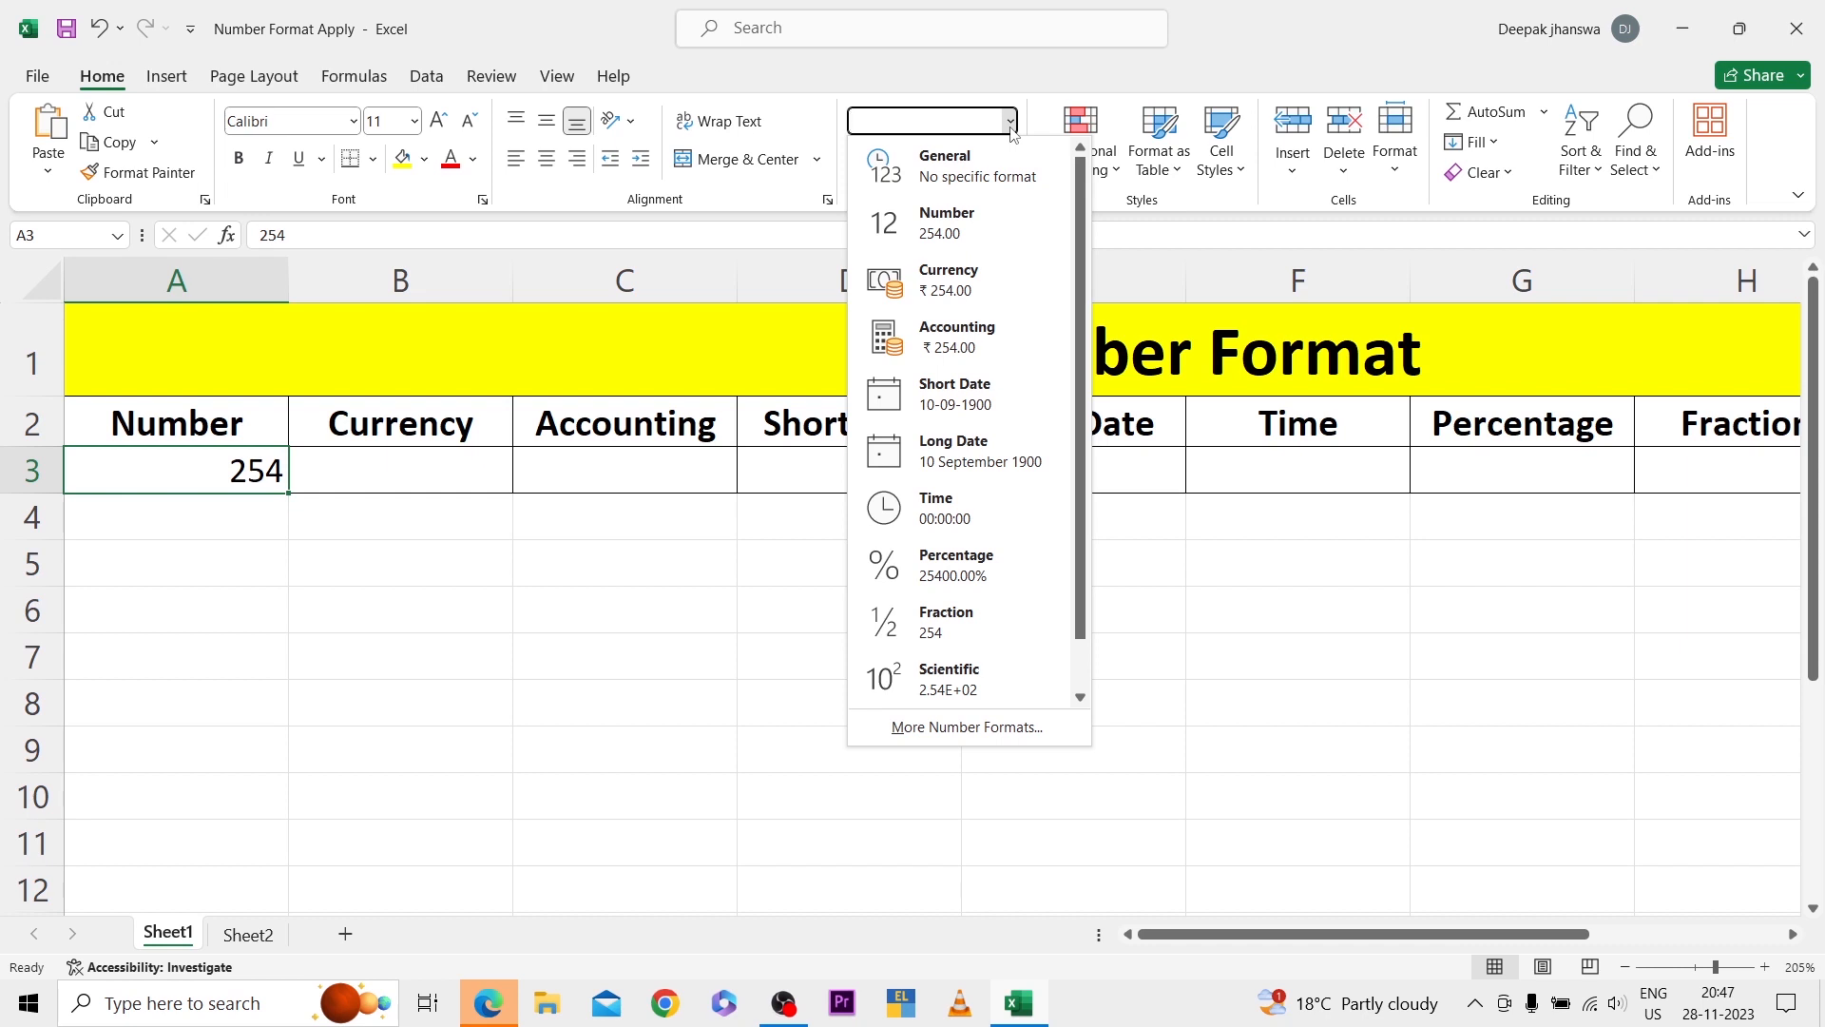
left_click(932, 223)
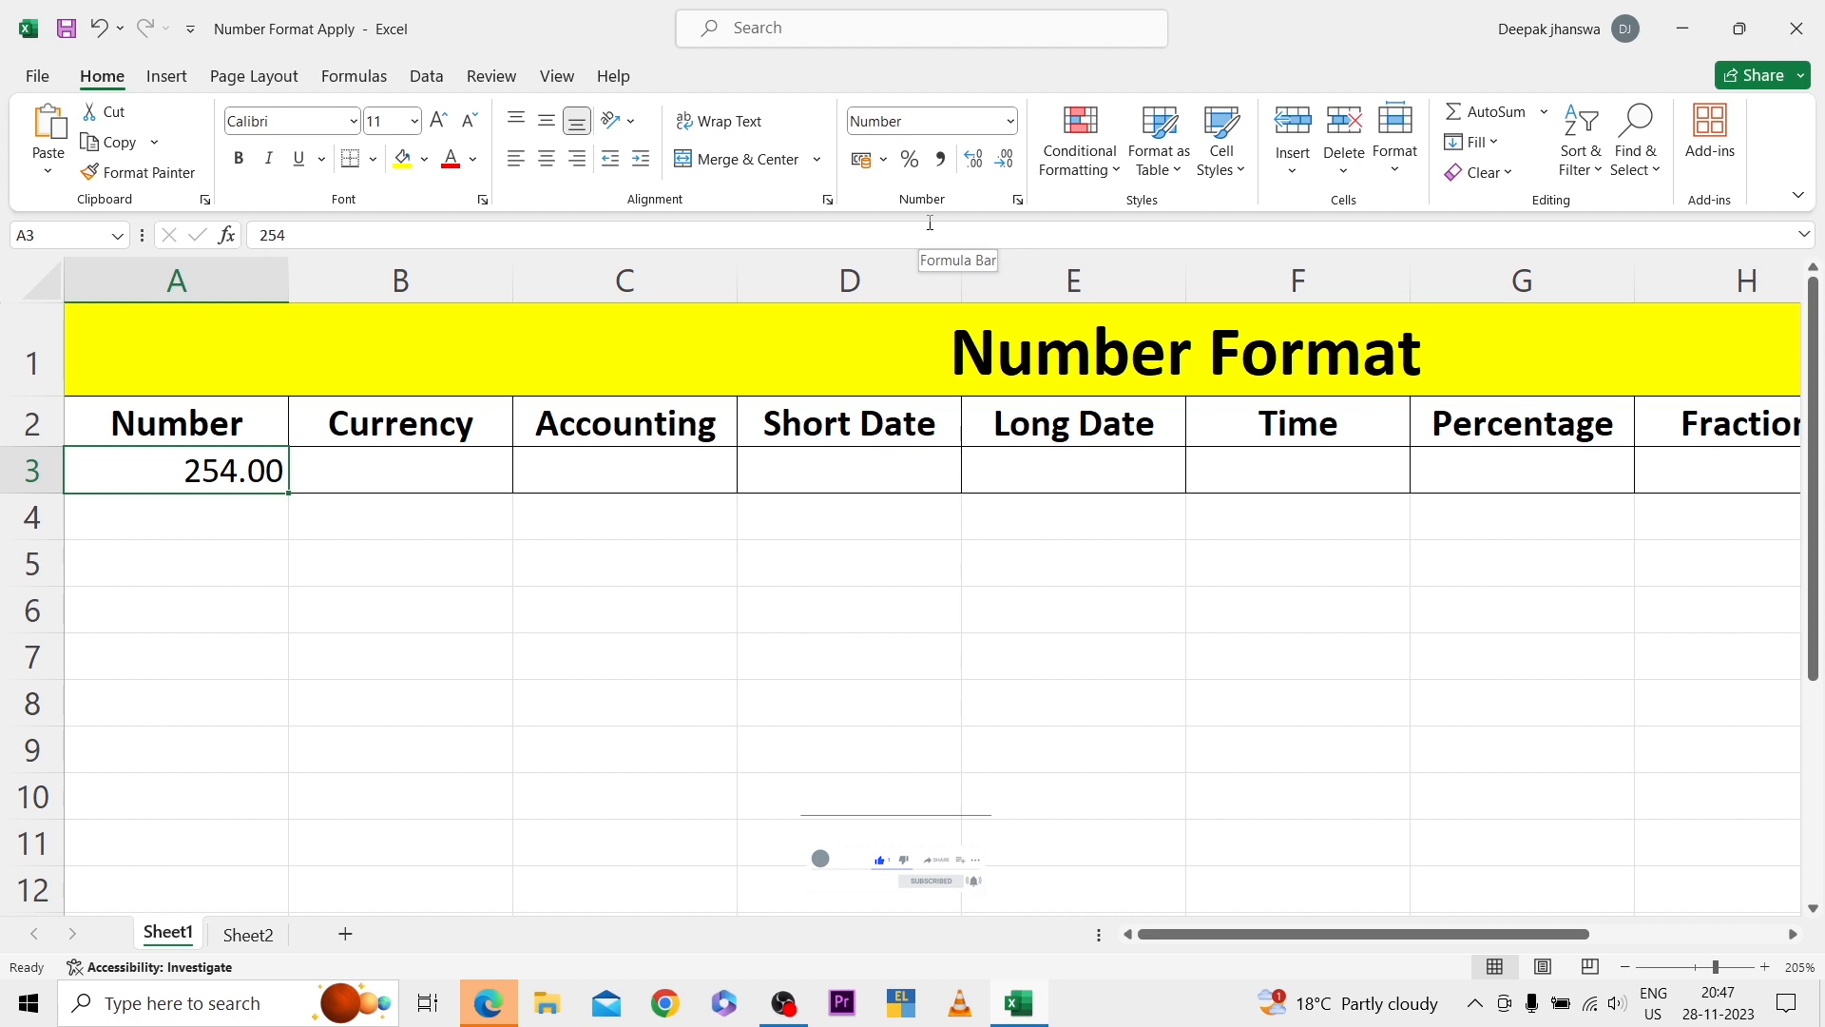
Enter 254 in cell B3 under the Currency heading and apply the Currency format to it
key("Right")
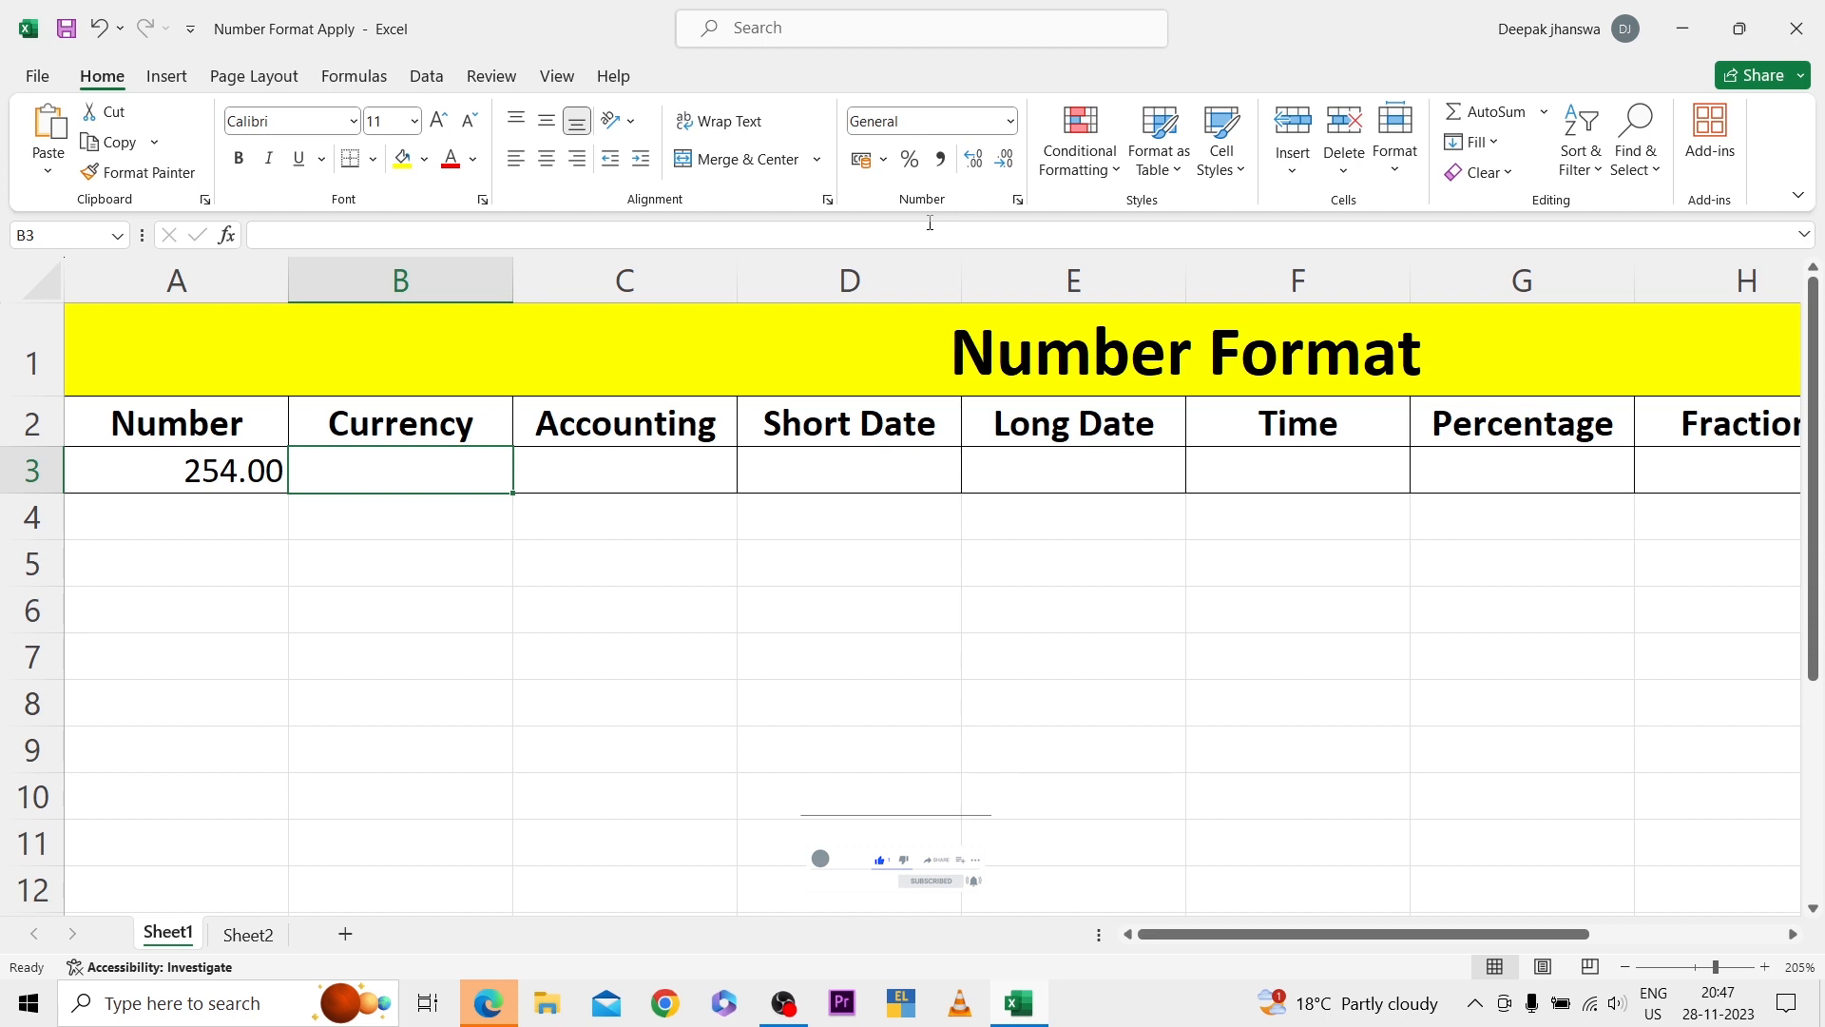
type("254")
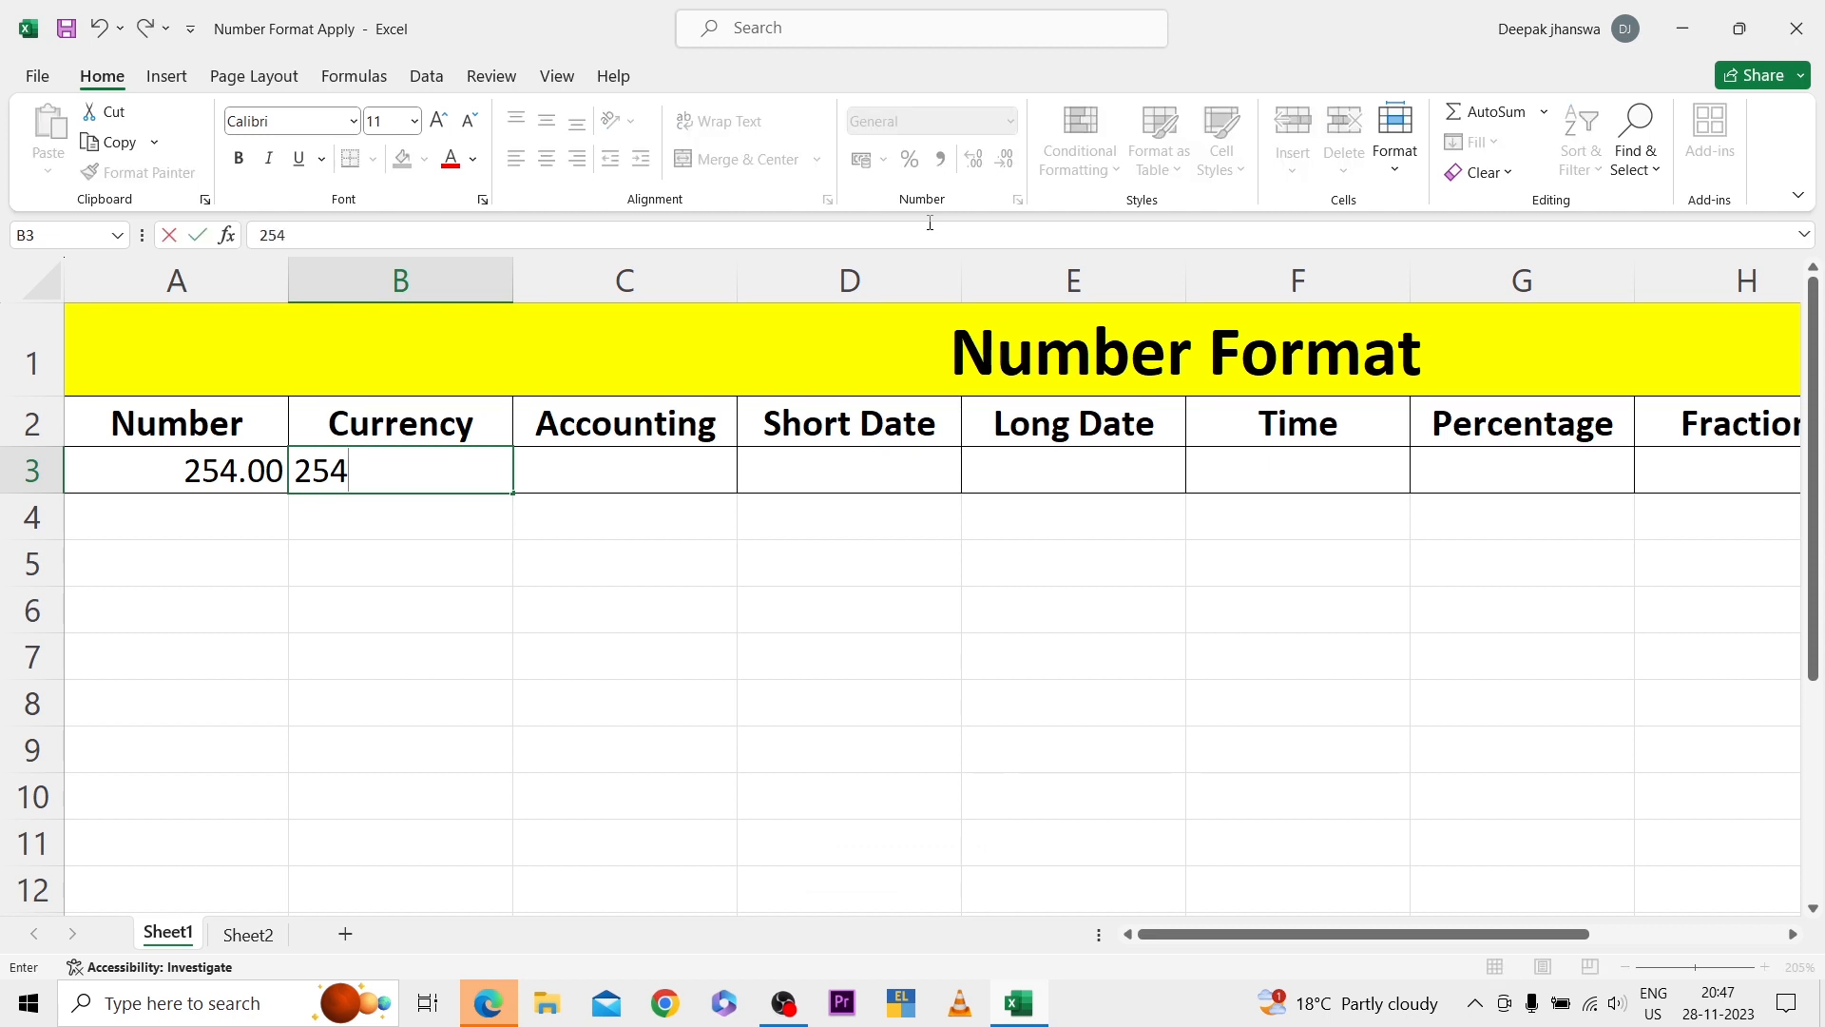
key("Tab")
key("Left")
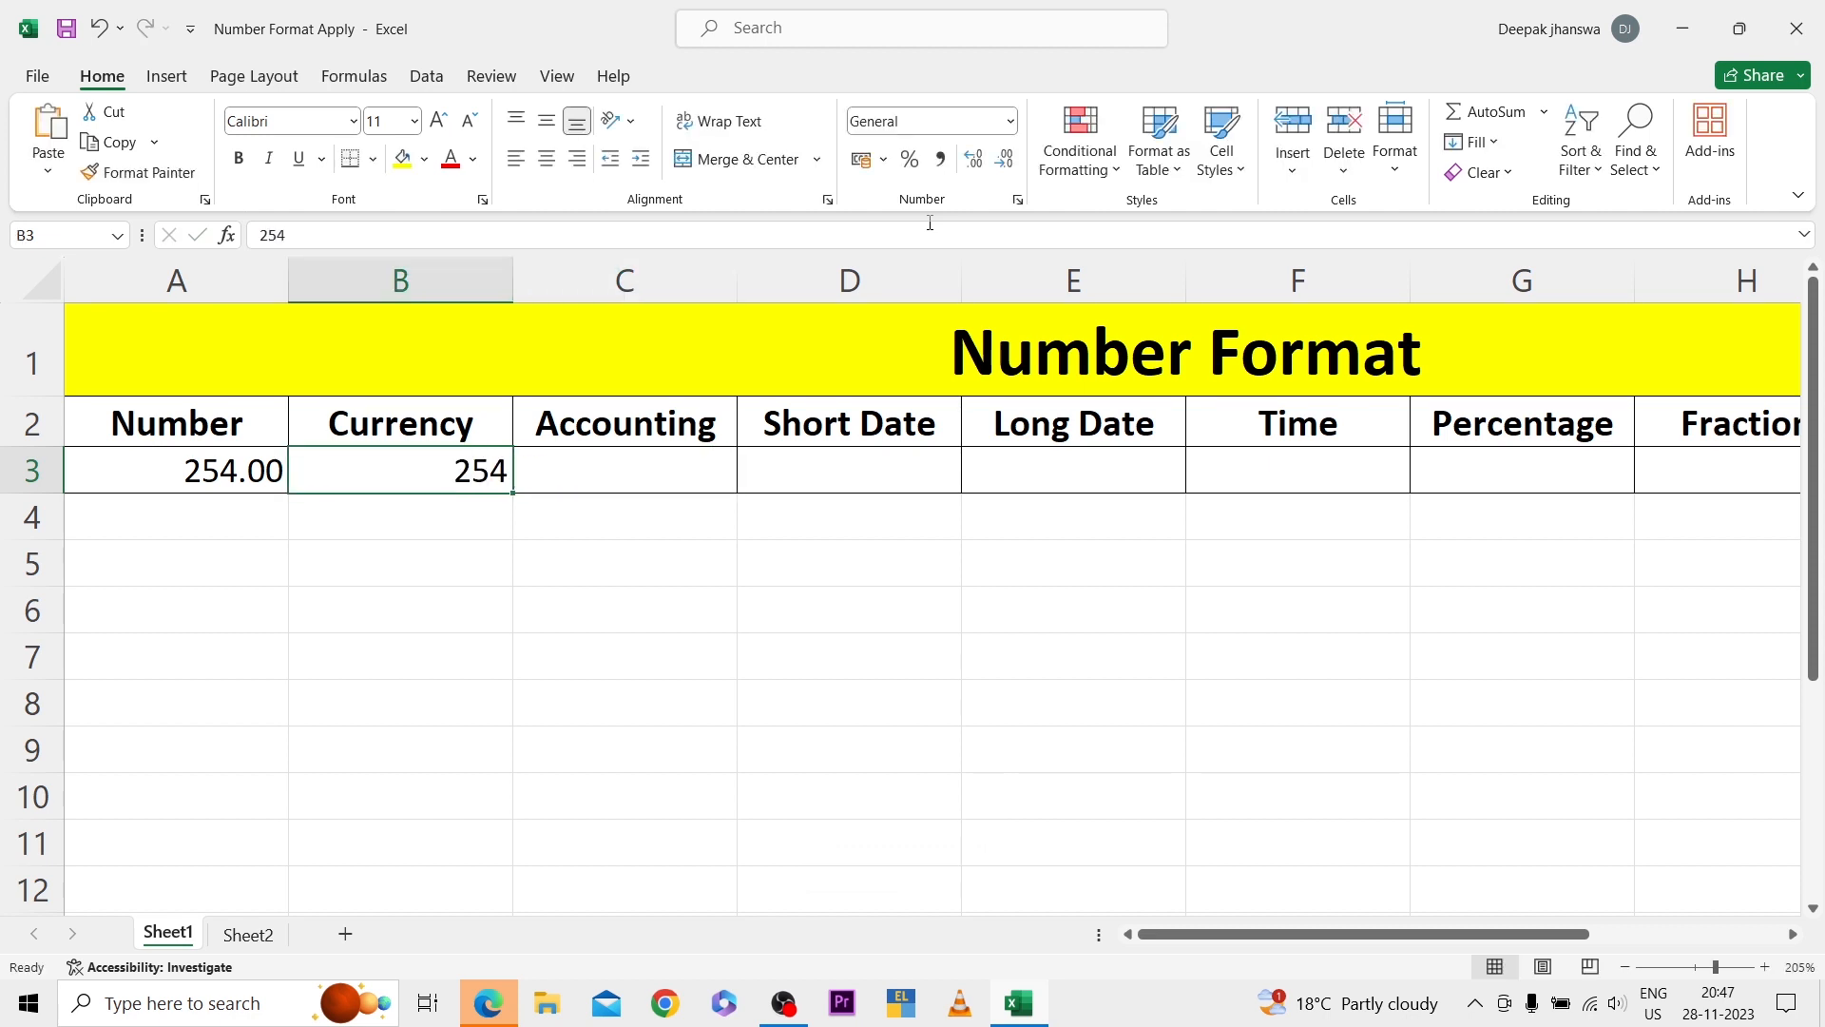
left_click(1014, 119)
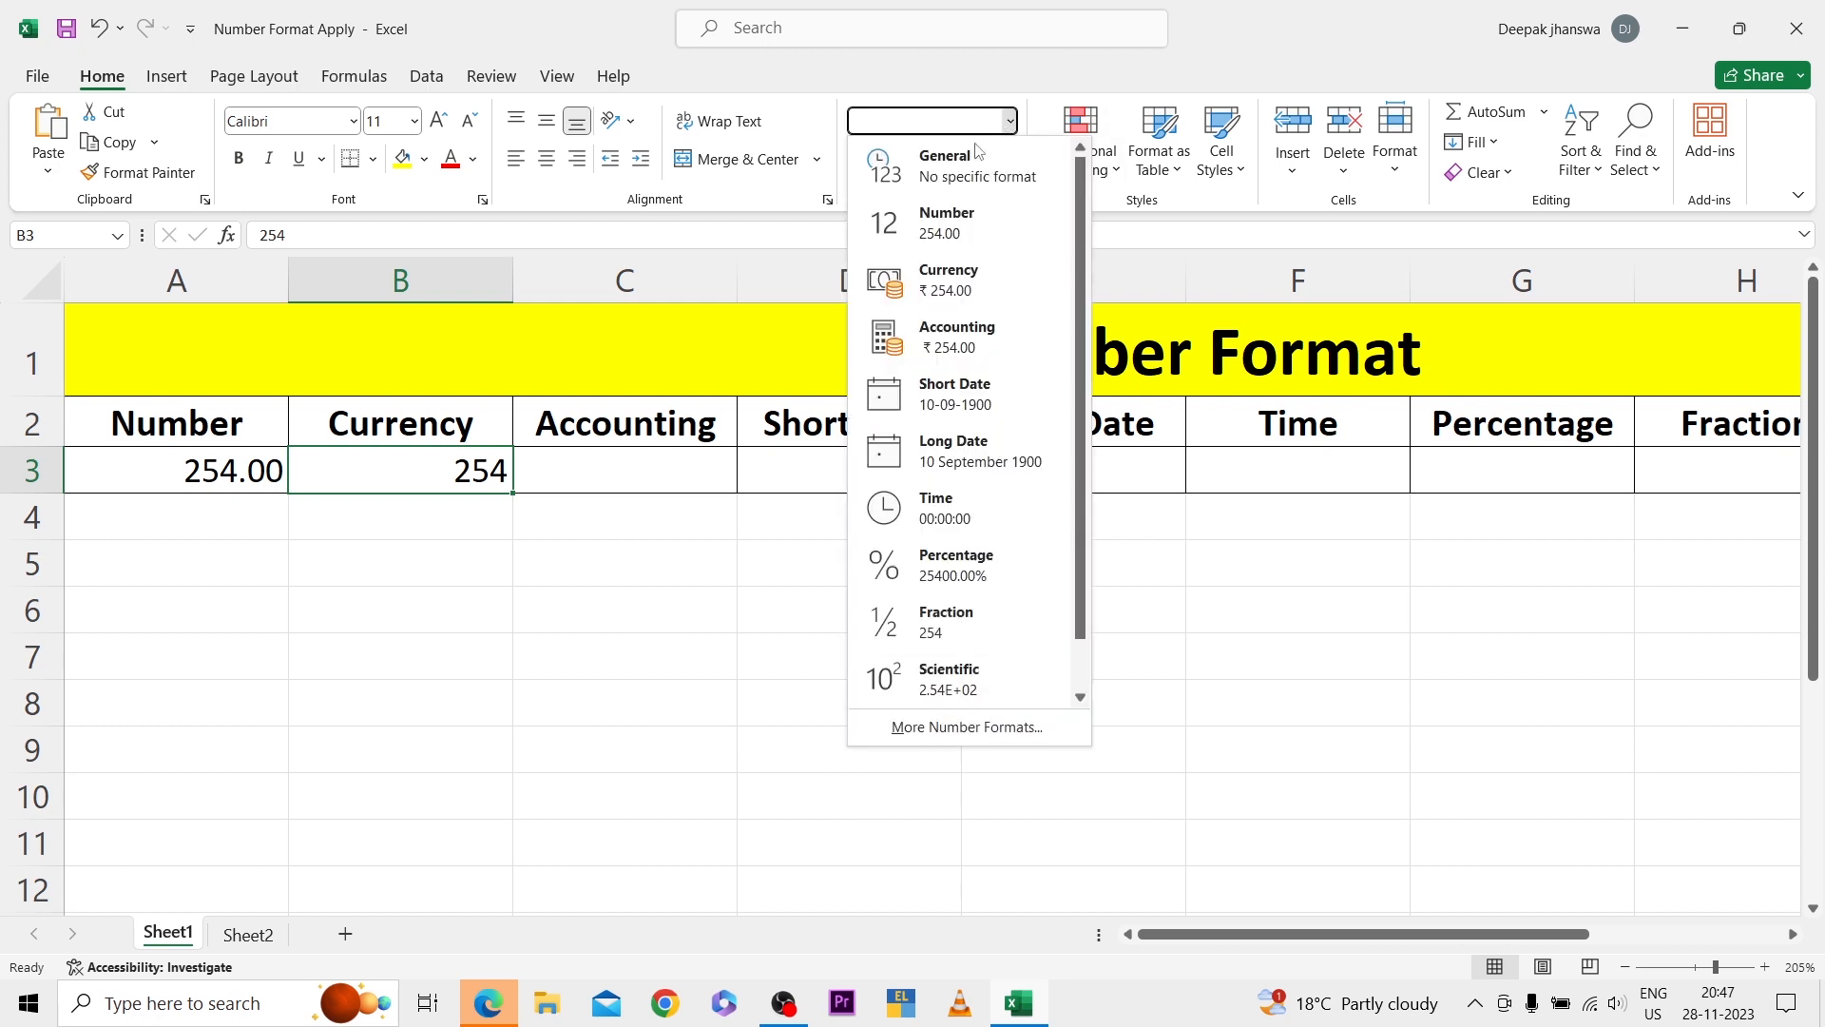
left_click(952, 269)
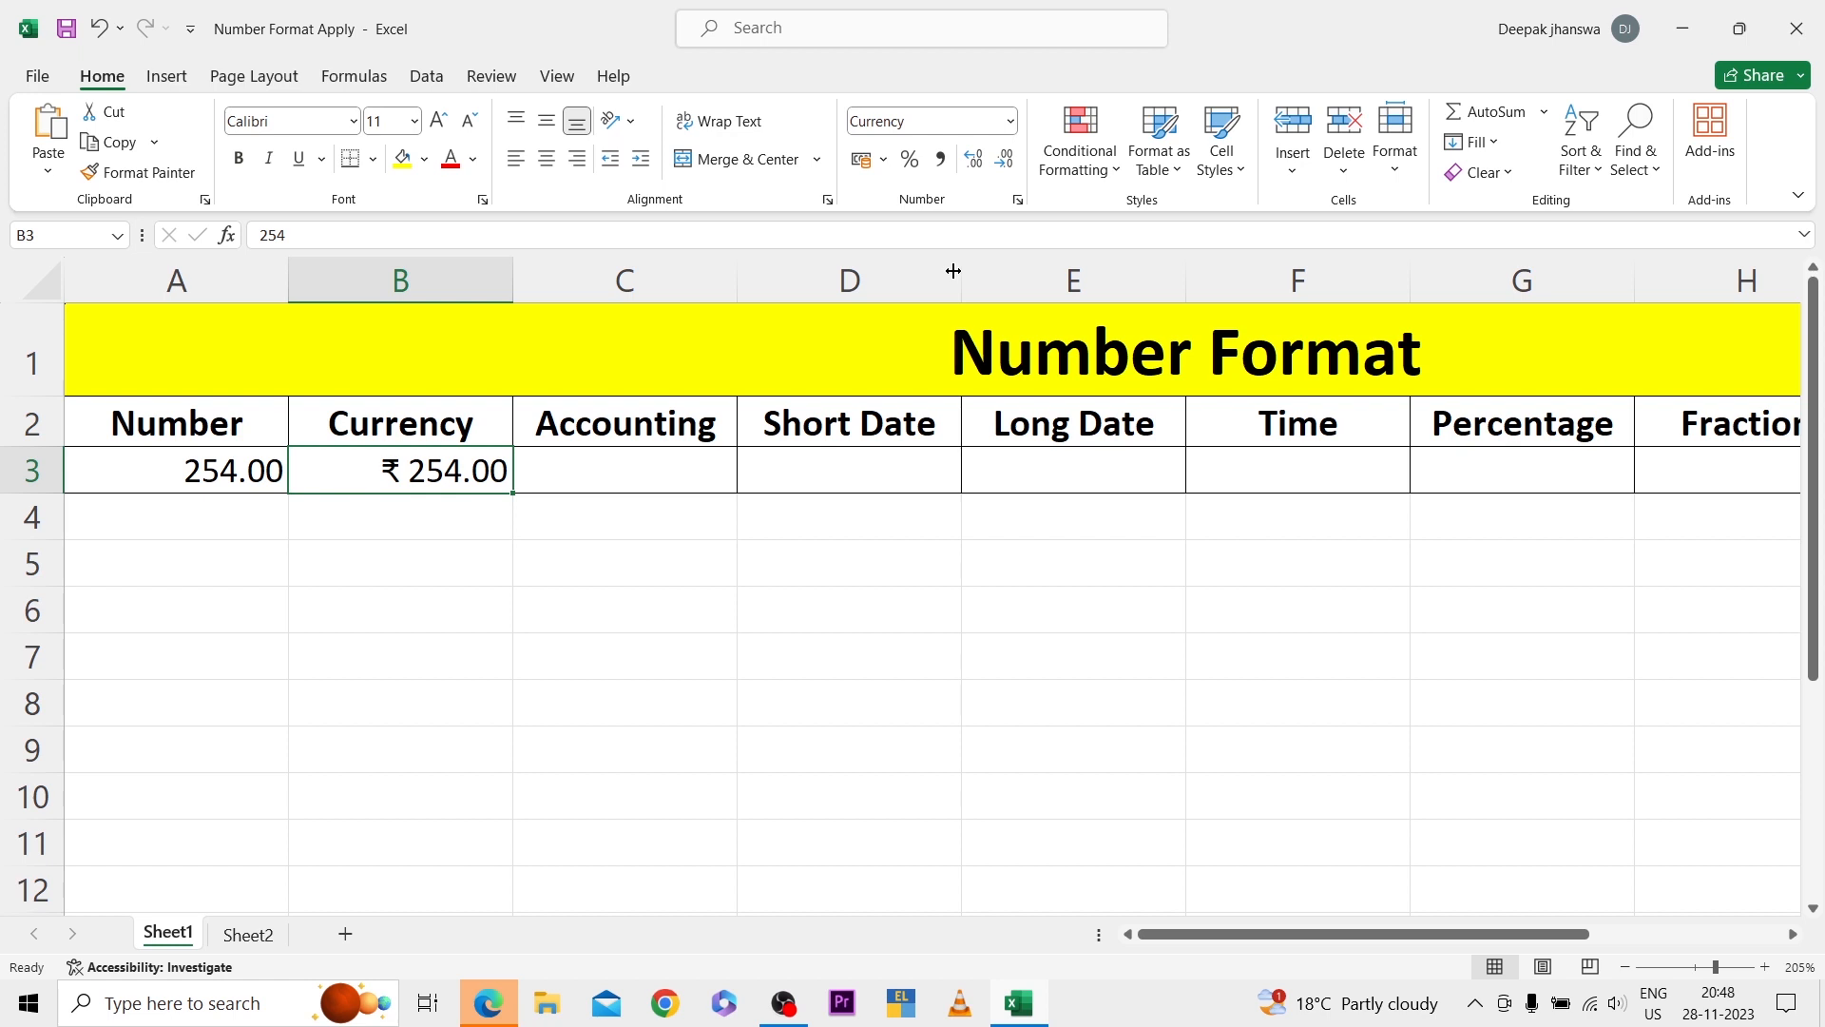
Enter 254 in cell C3 under the Accounting heading and apply the Accounting format to it
key("Right")
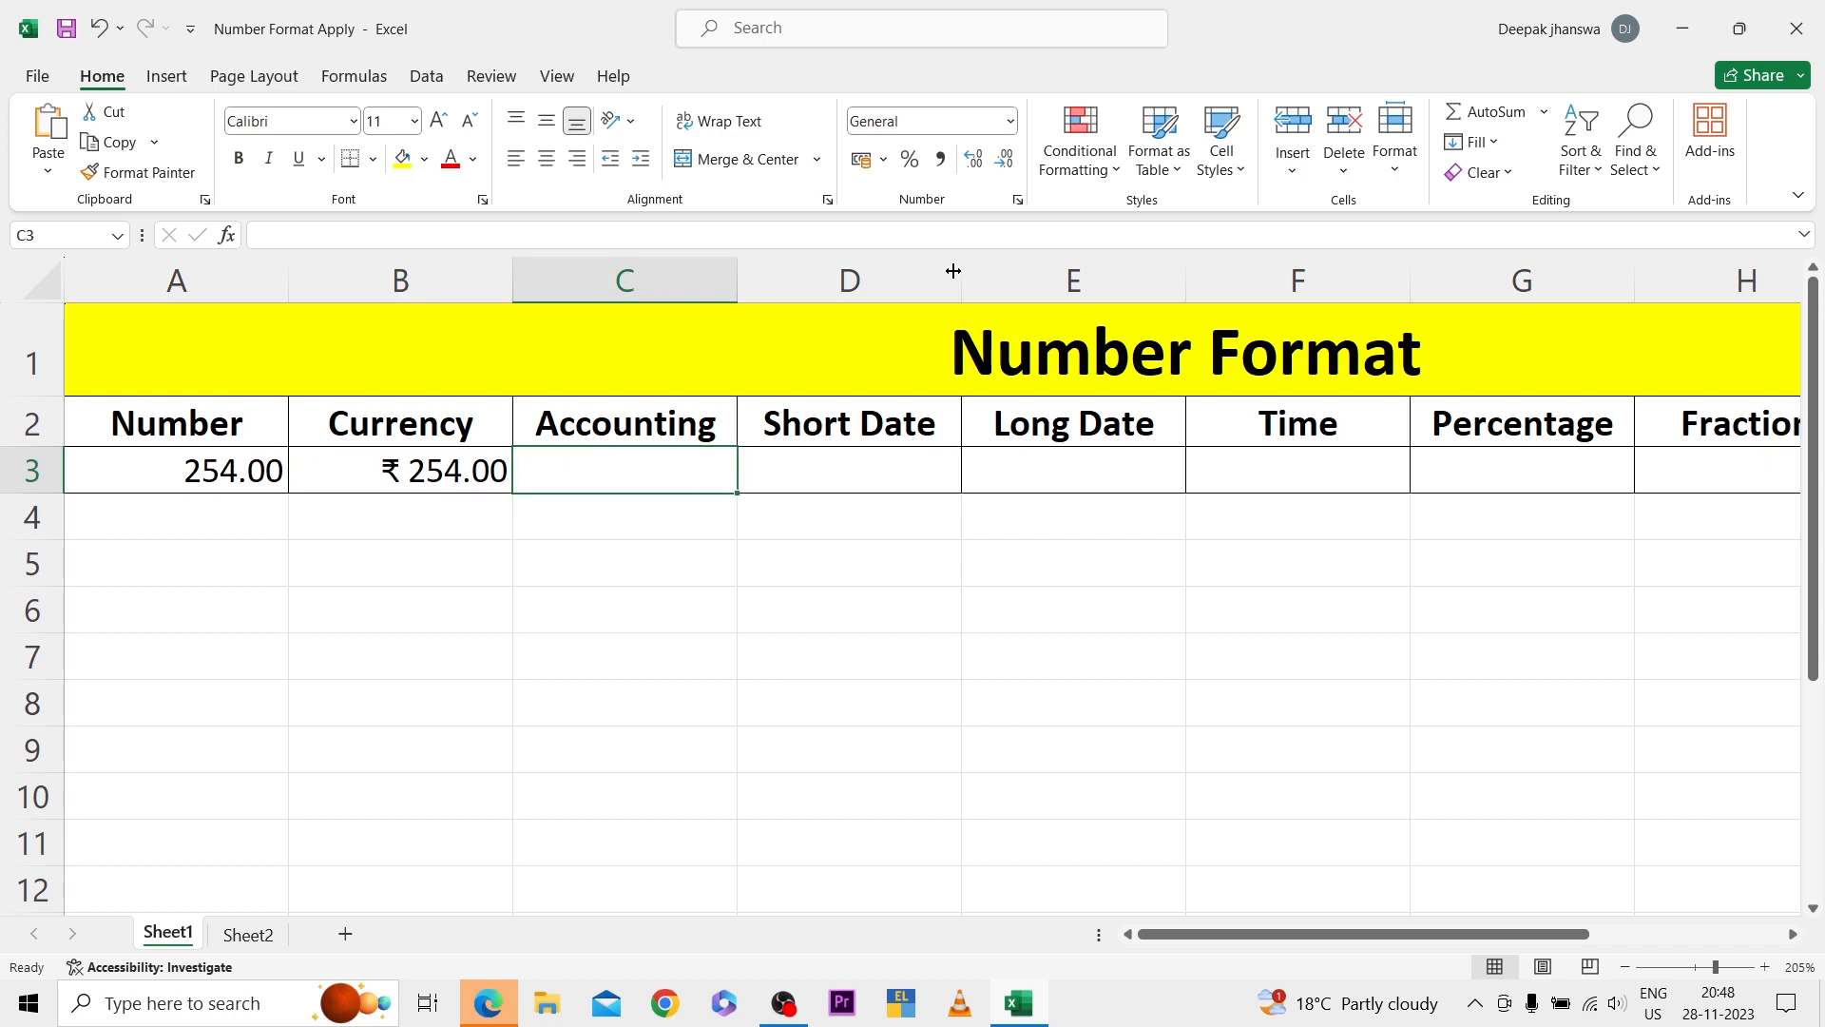
type("254")
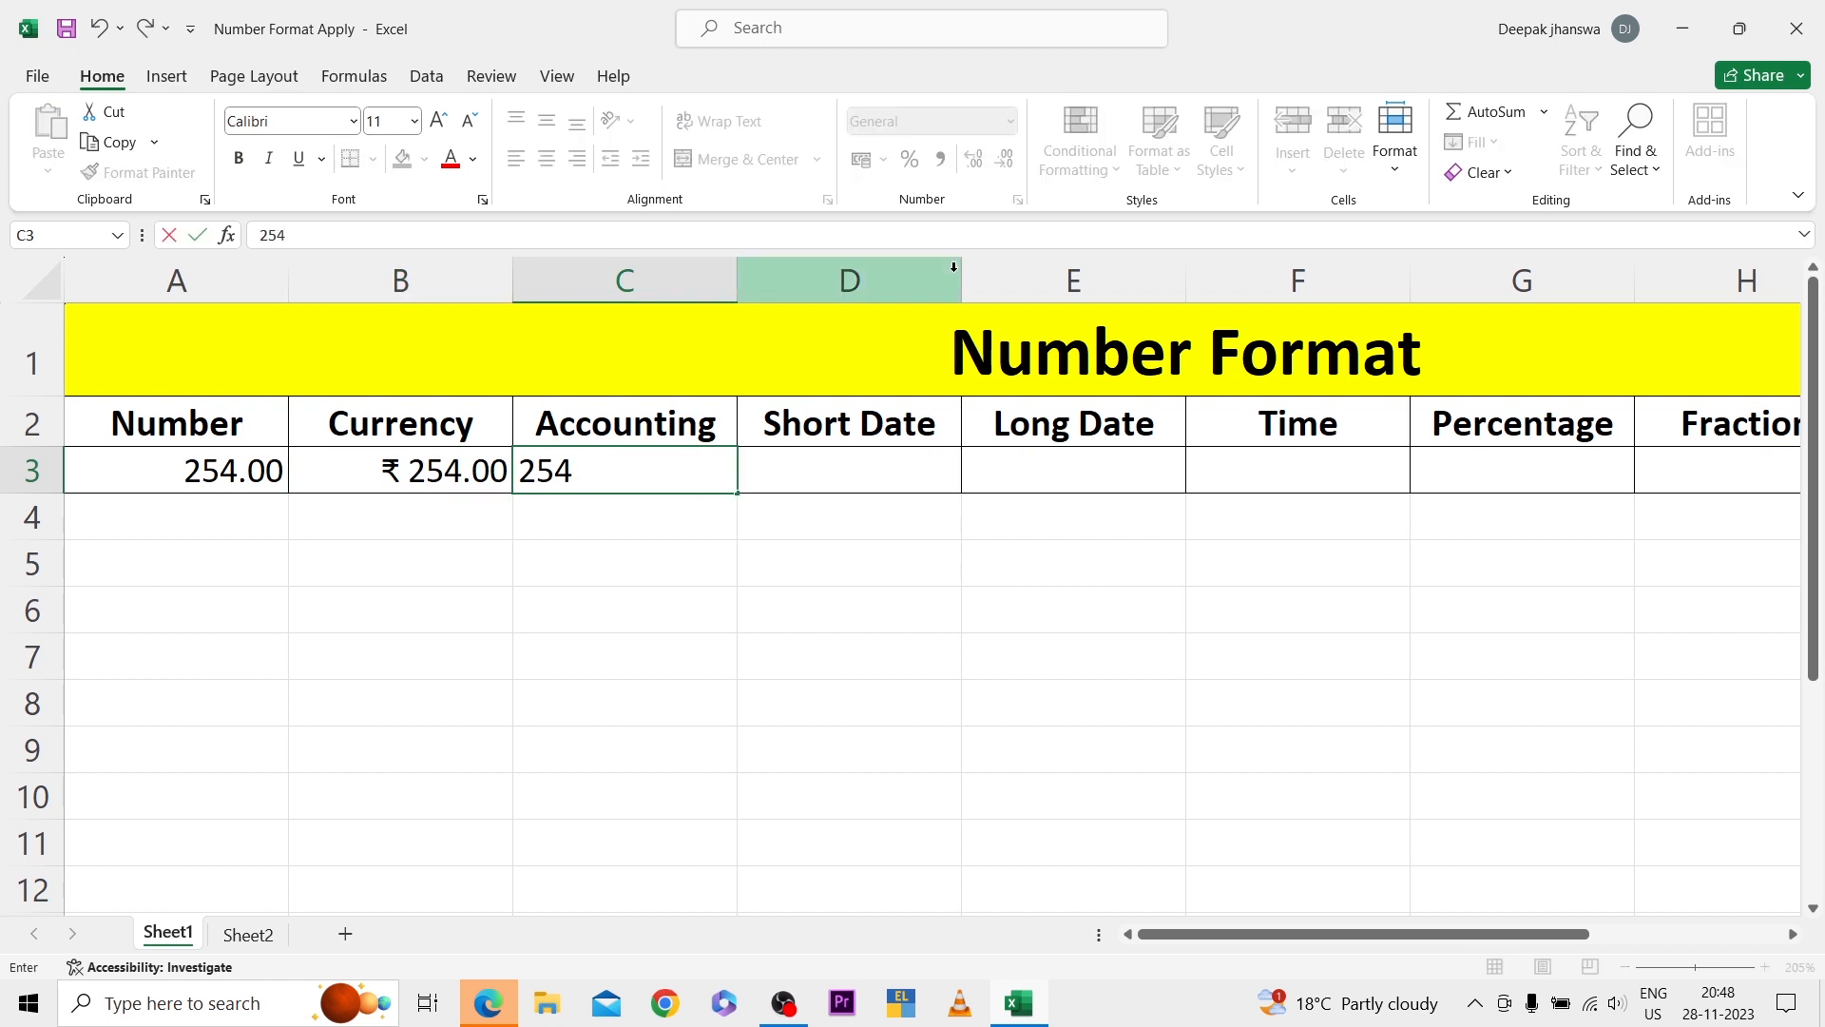
key("Right")
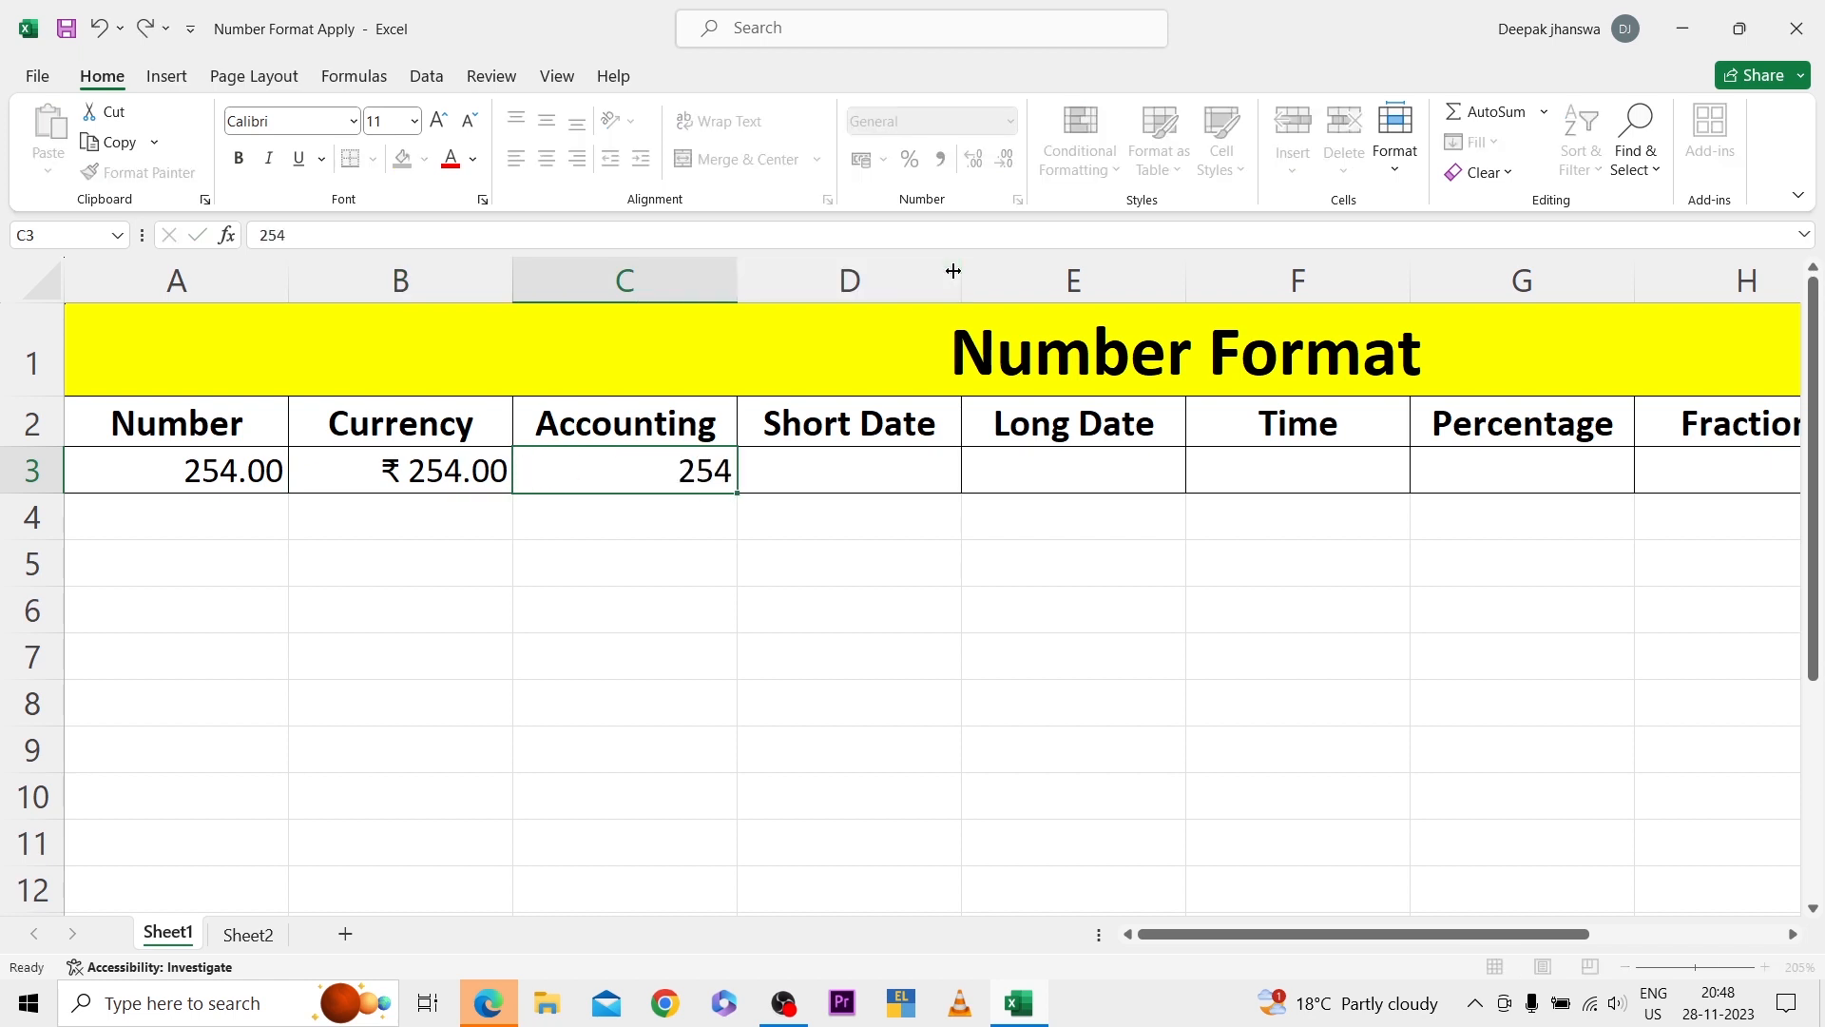
key("Left")
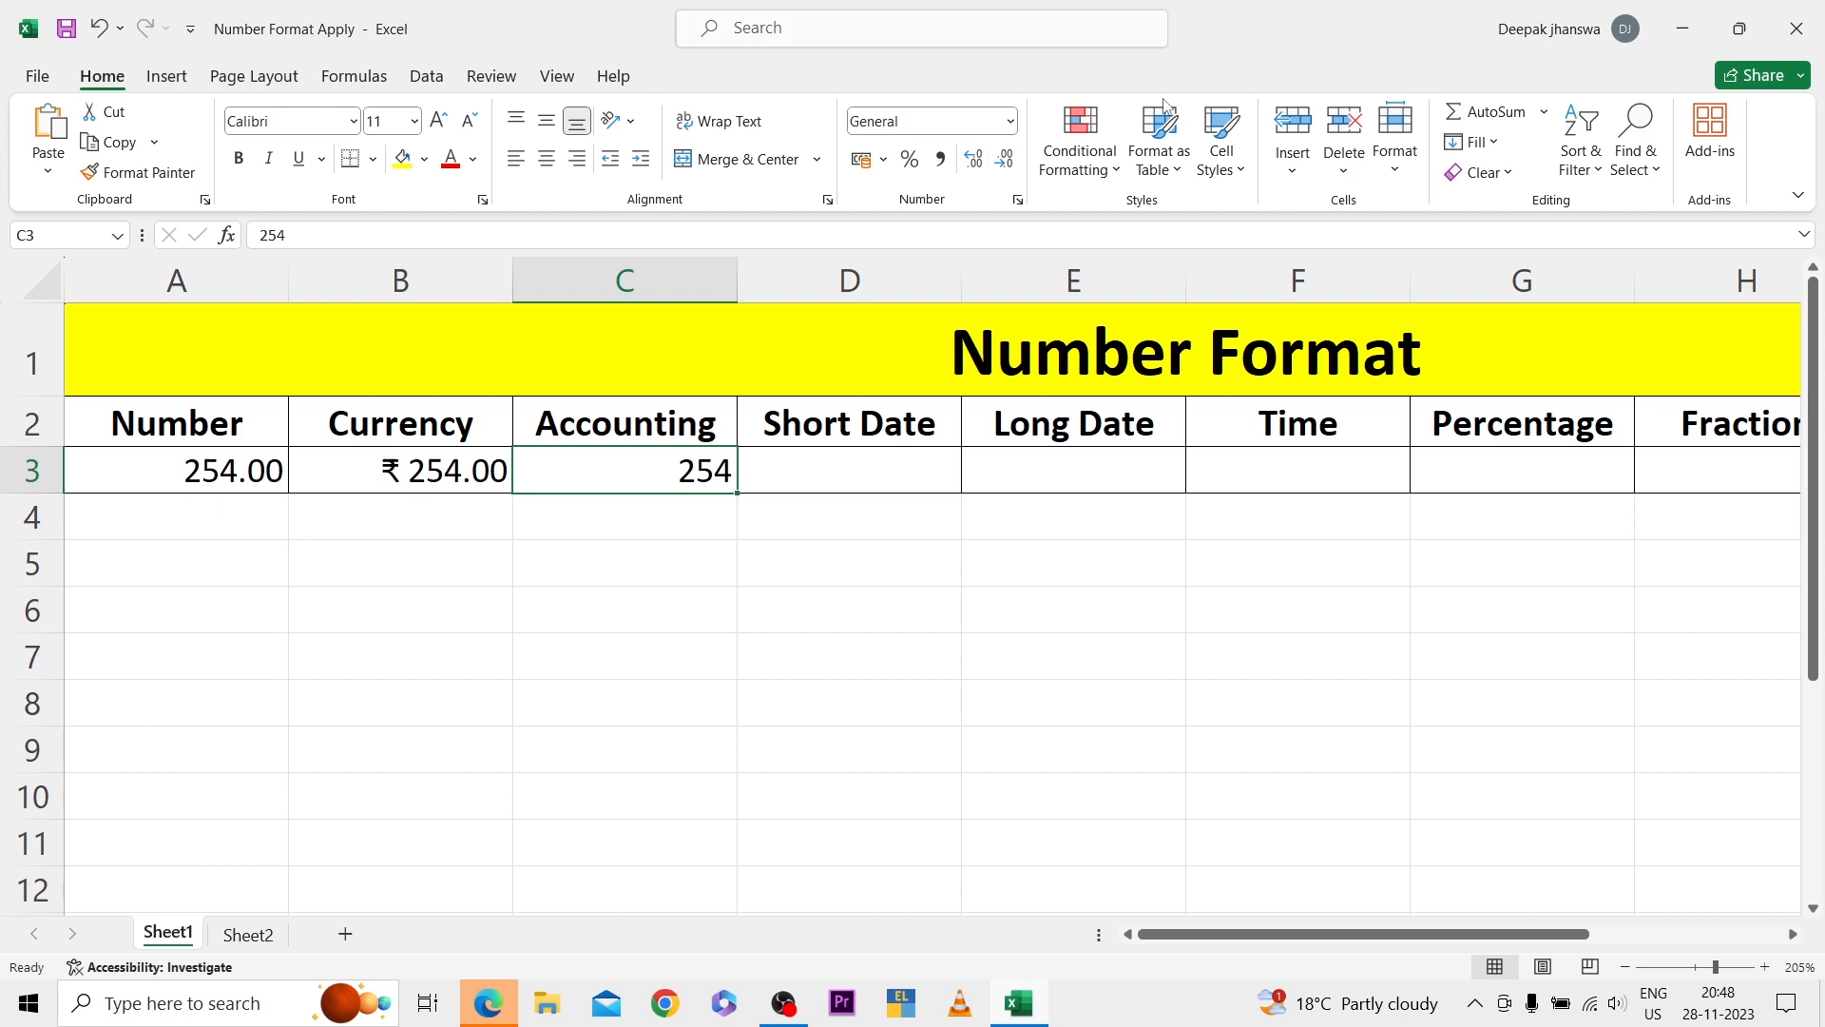
left_click(1011, 122)
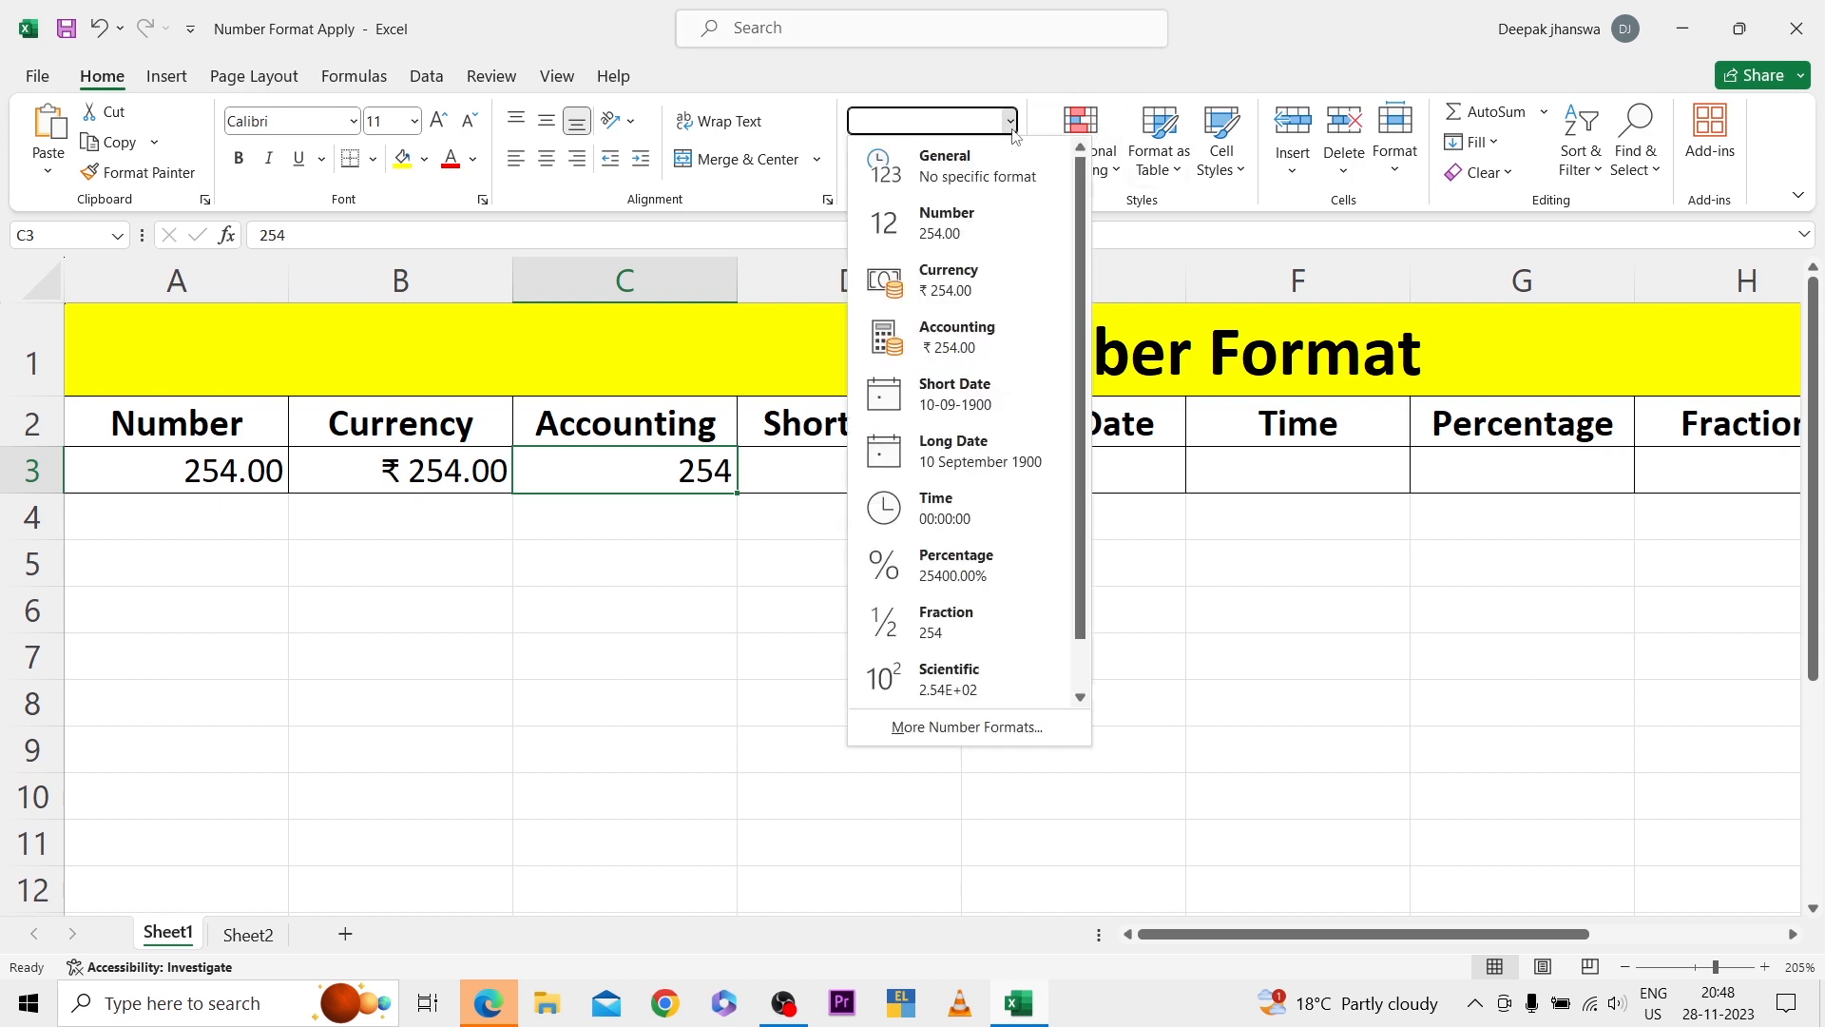
left_click(944, 351)
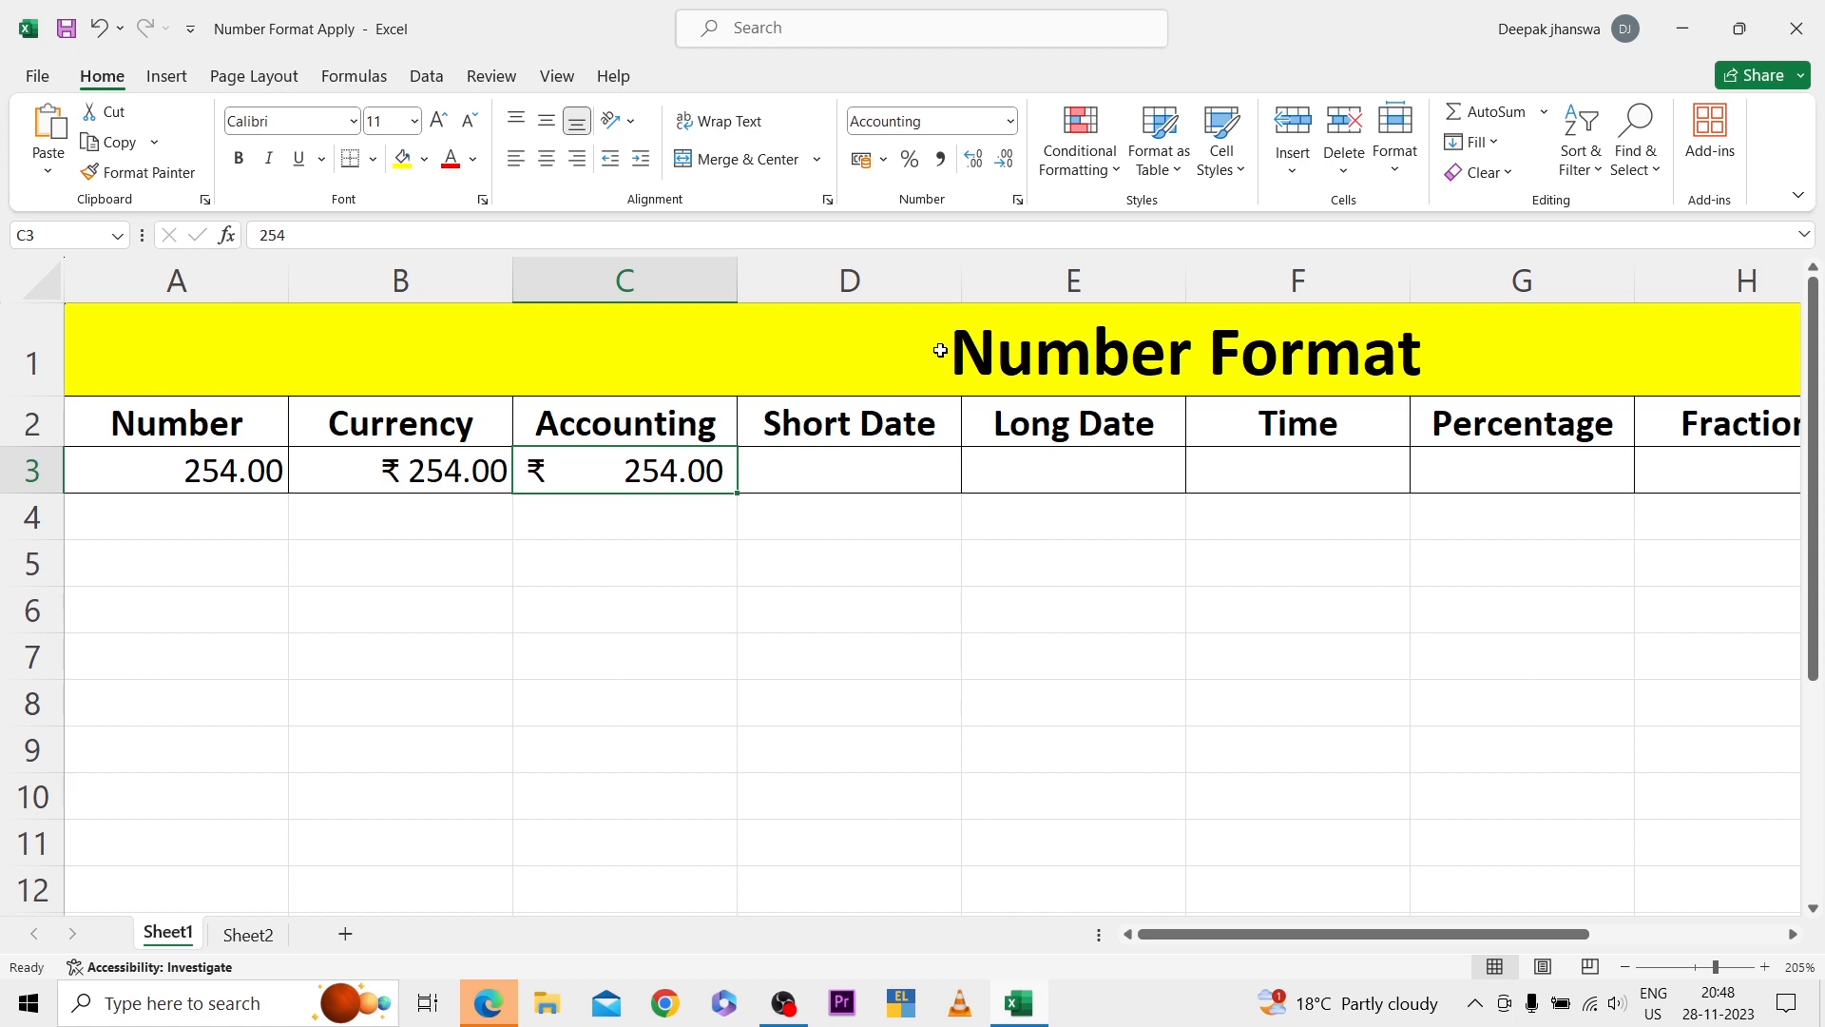
Enter 87454 in cell D3 under the Short Date heading and apply the Short Date format to it
key("Right")
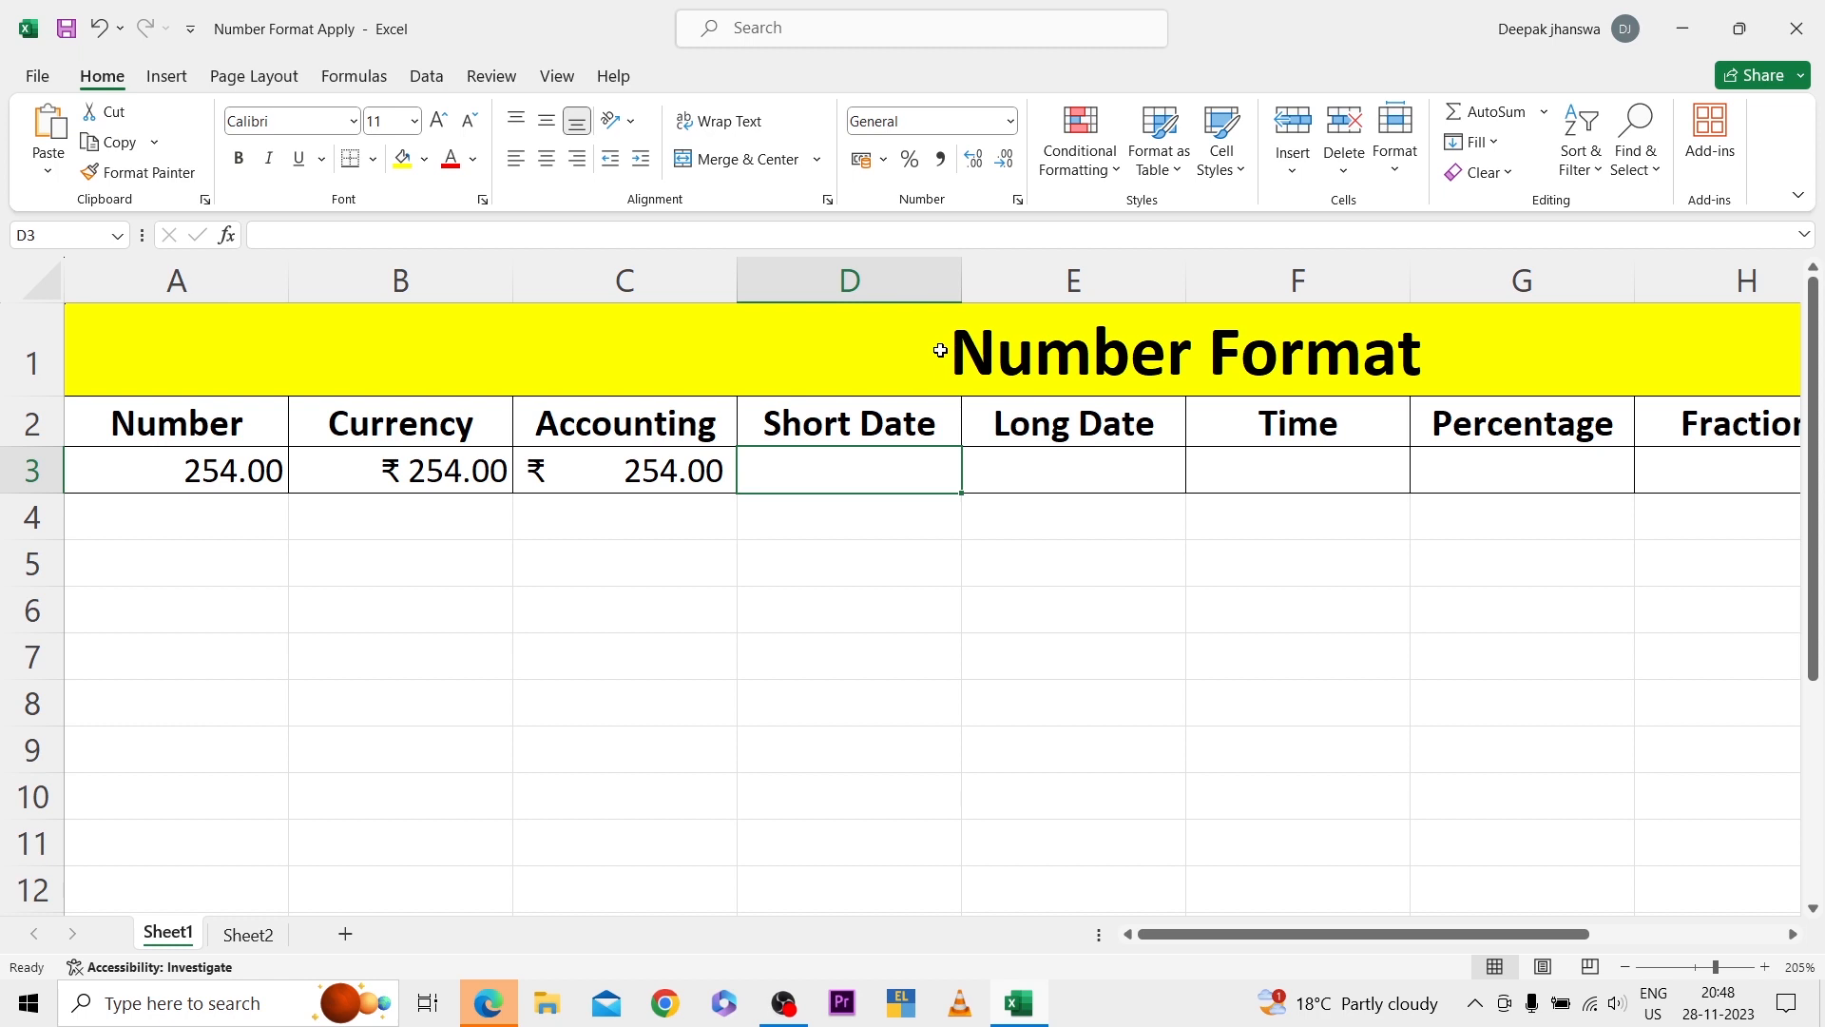
type("8745")
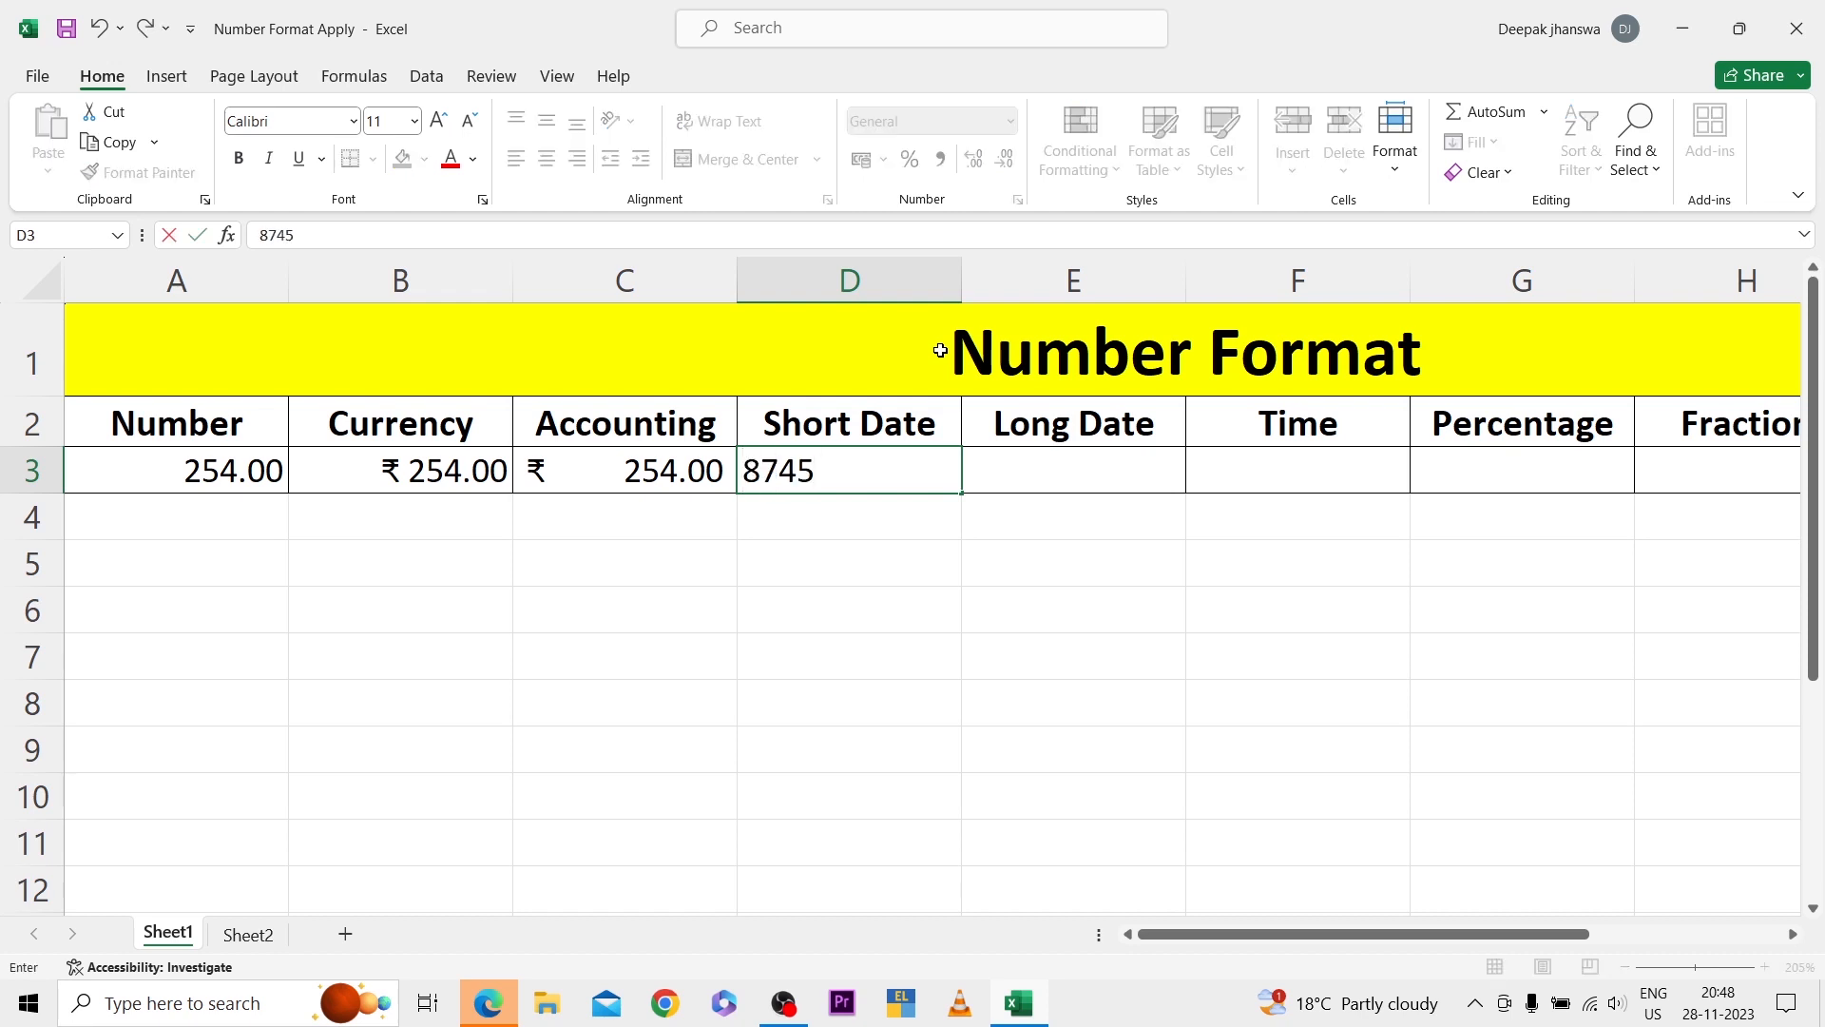
type("4")
key("Return")
key("Up")
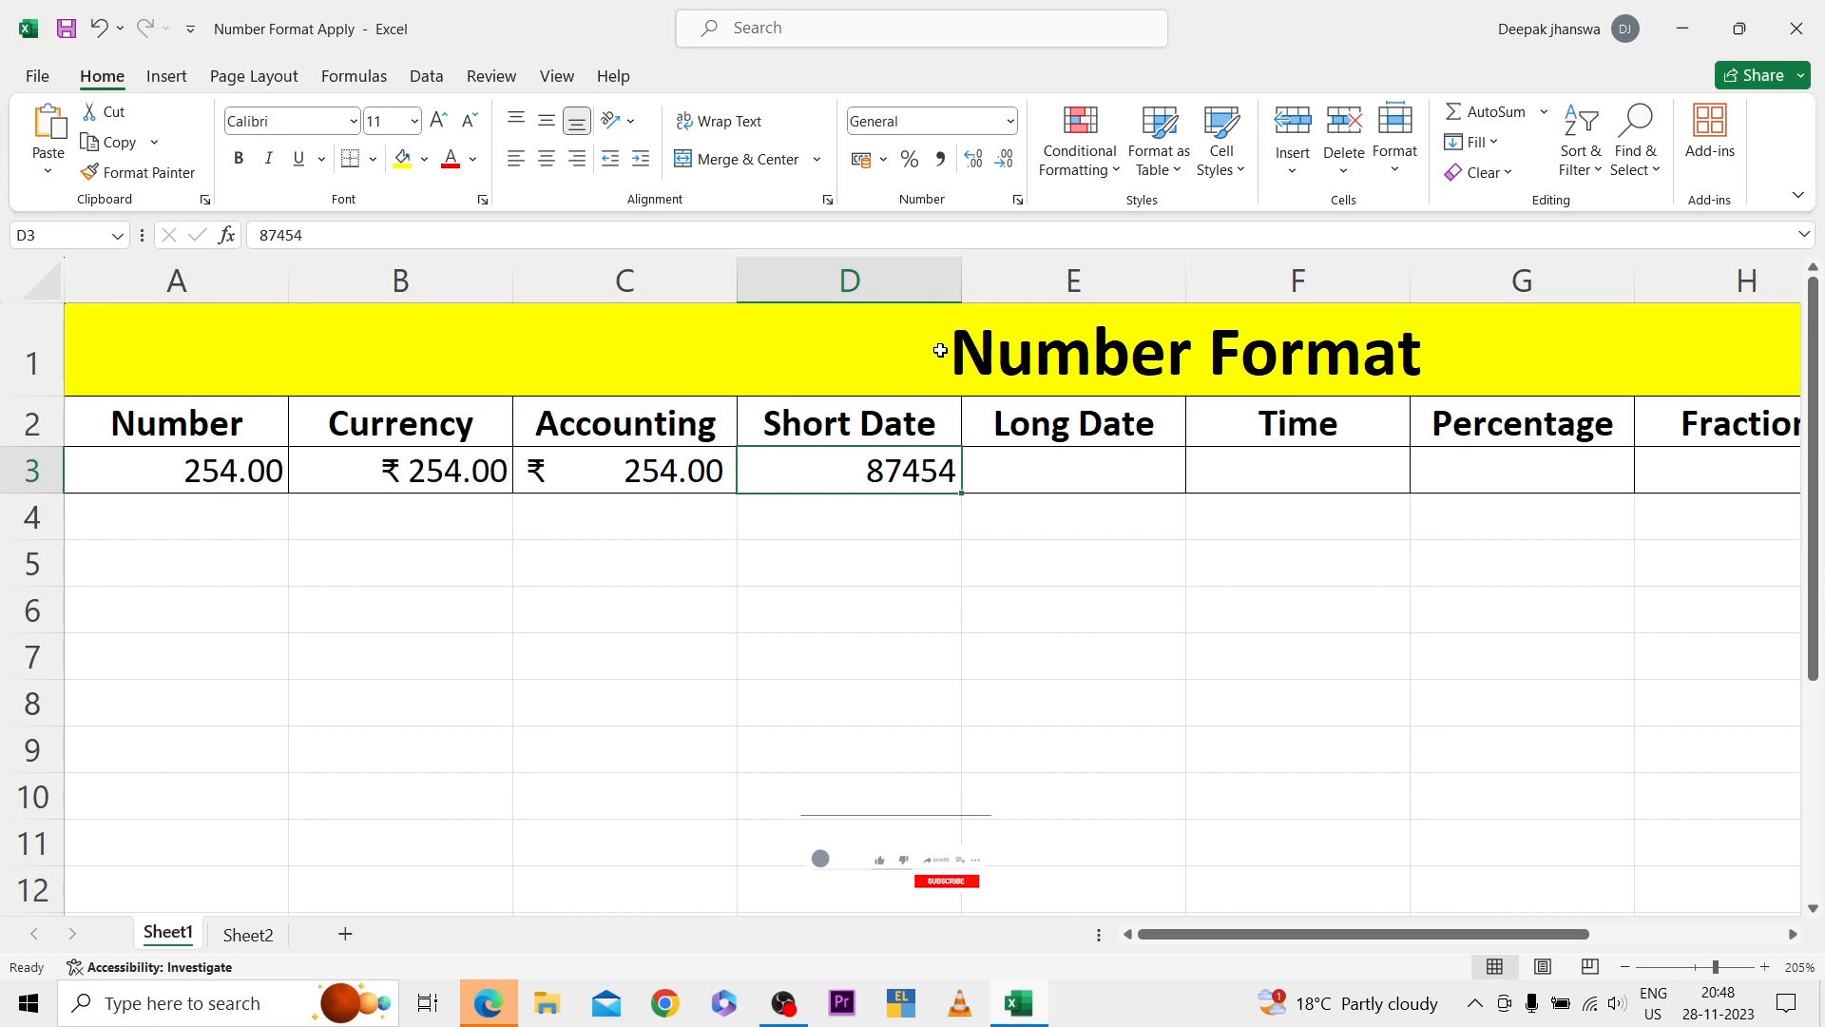
left_click(1009, 122)
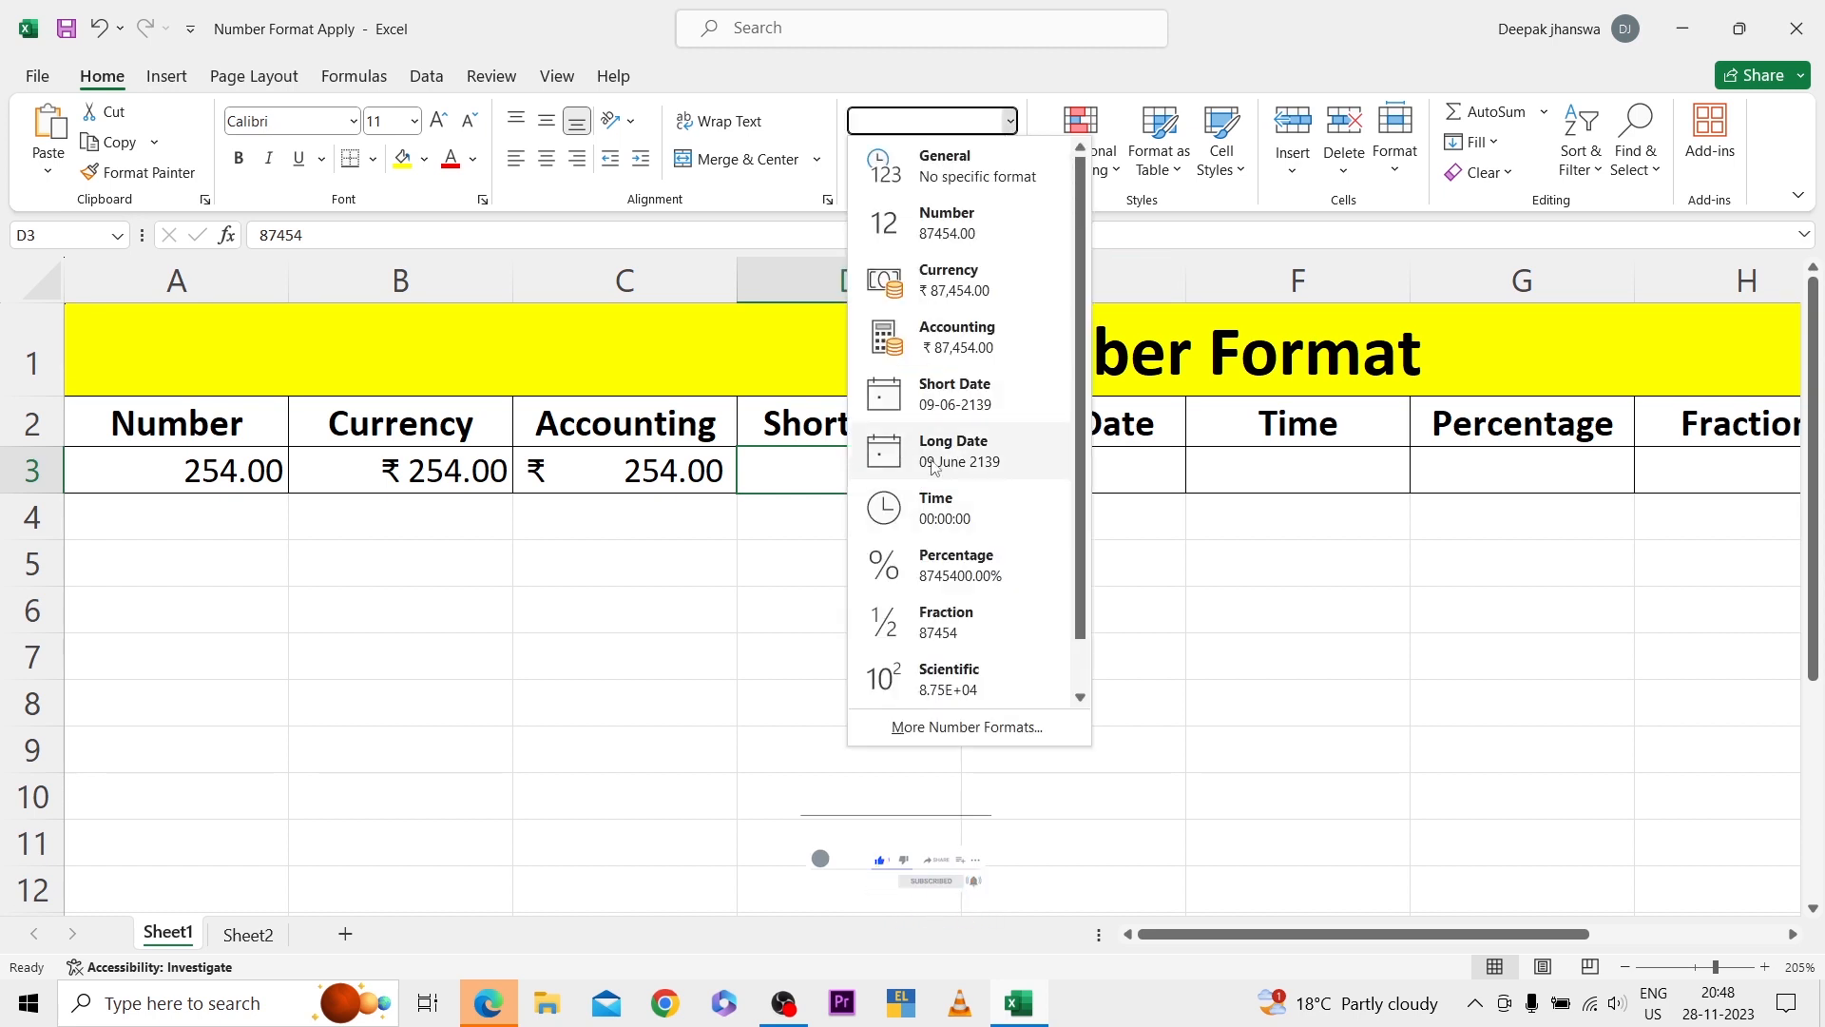
left_click(978, 411)
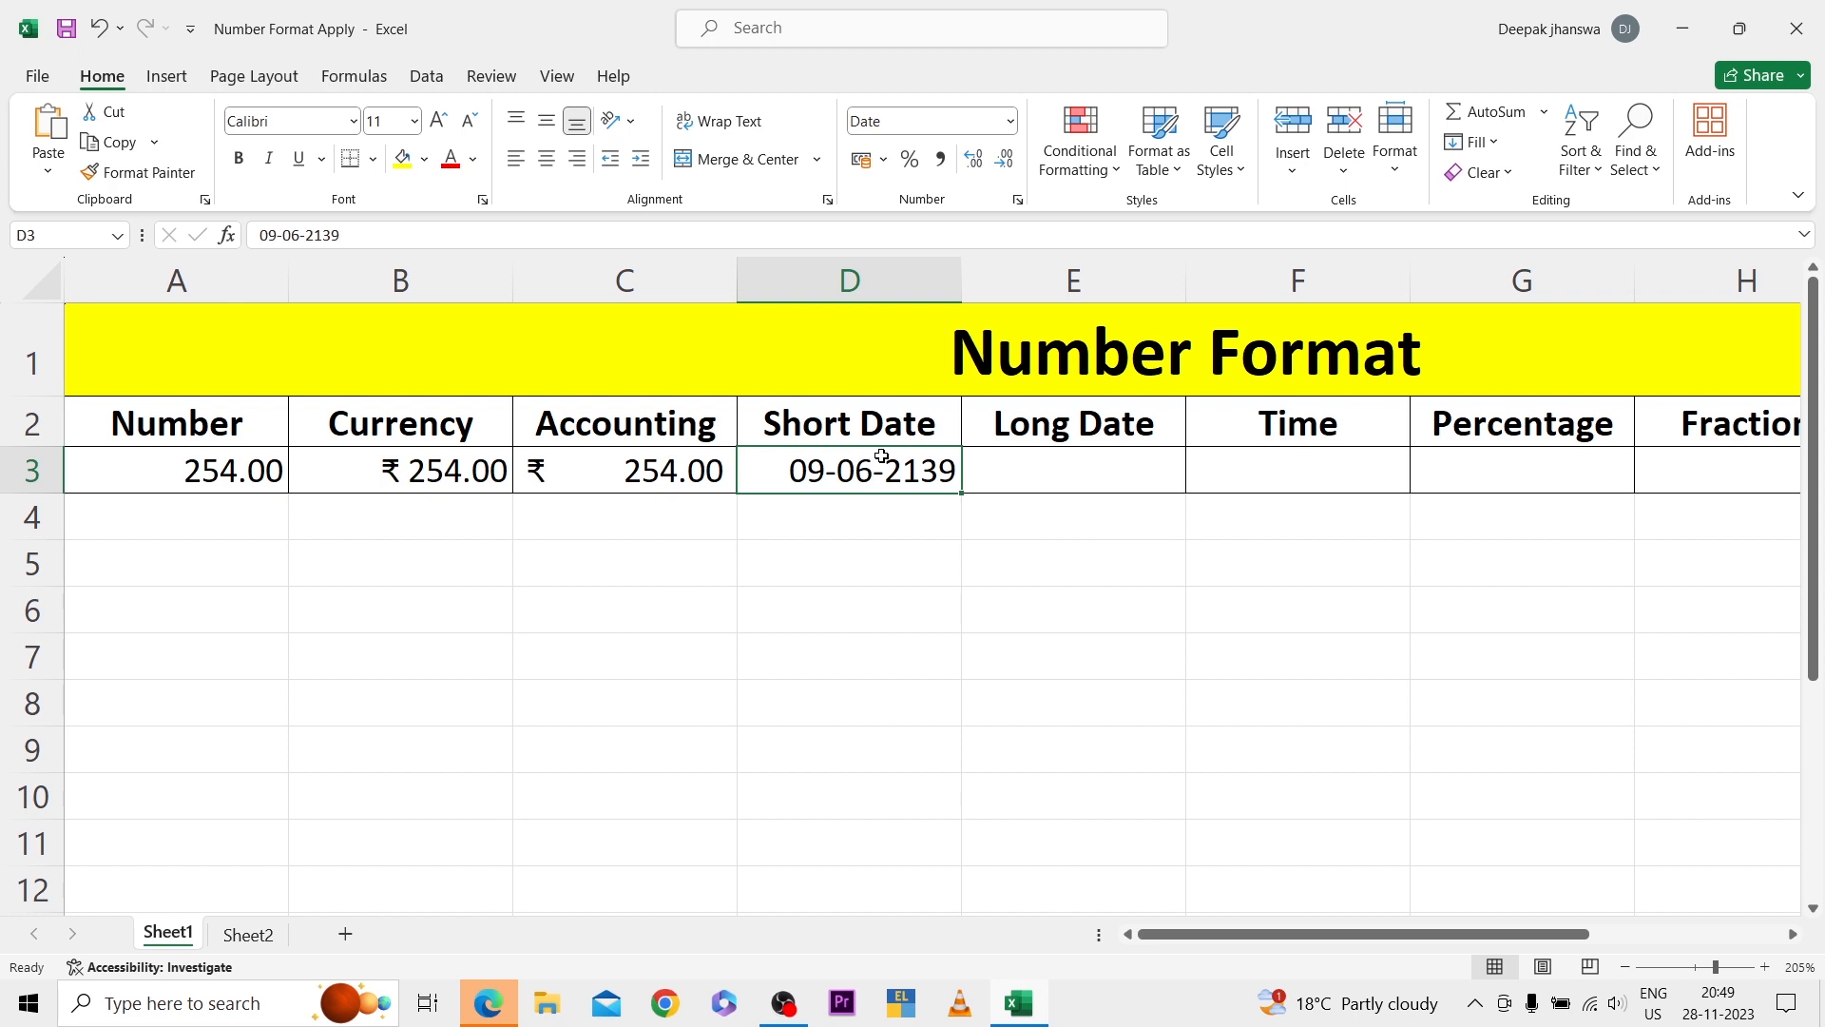
Replace the value in the Short Date cell D3 with 1 as a trial, and finally with 45000
type("1")
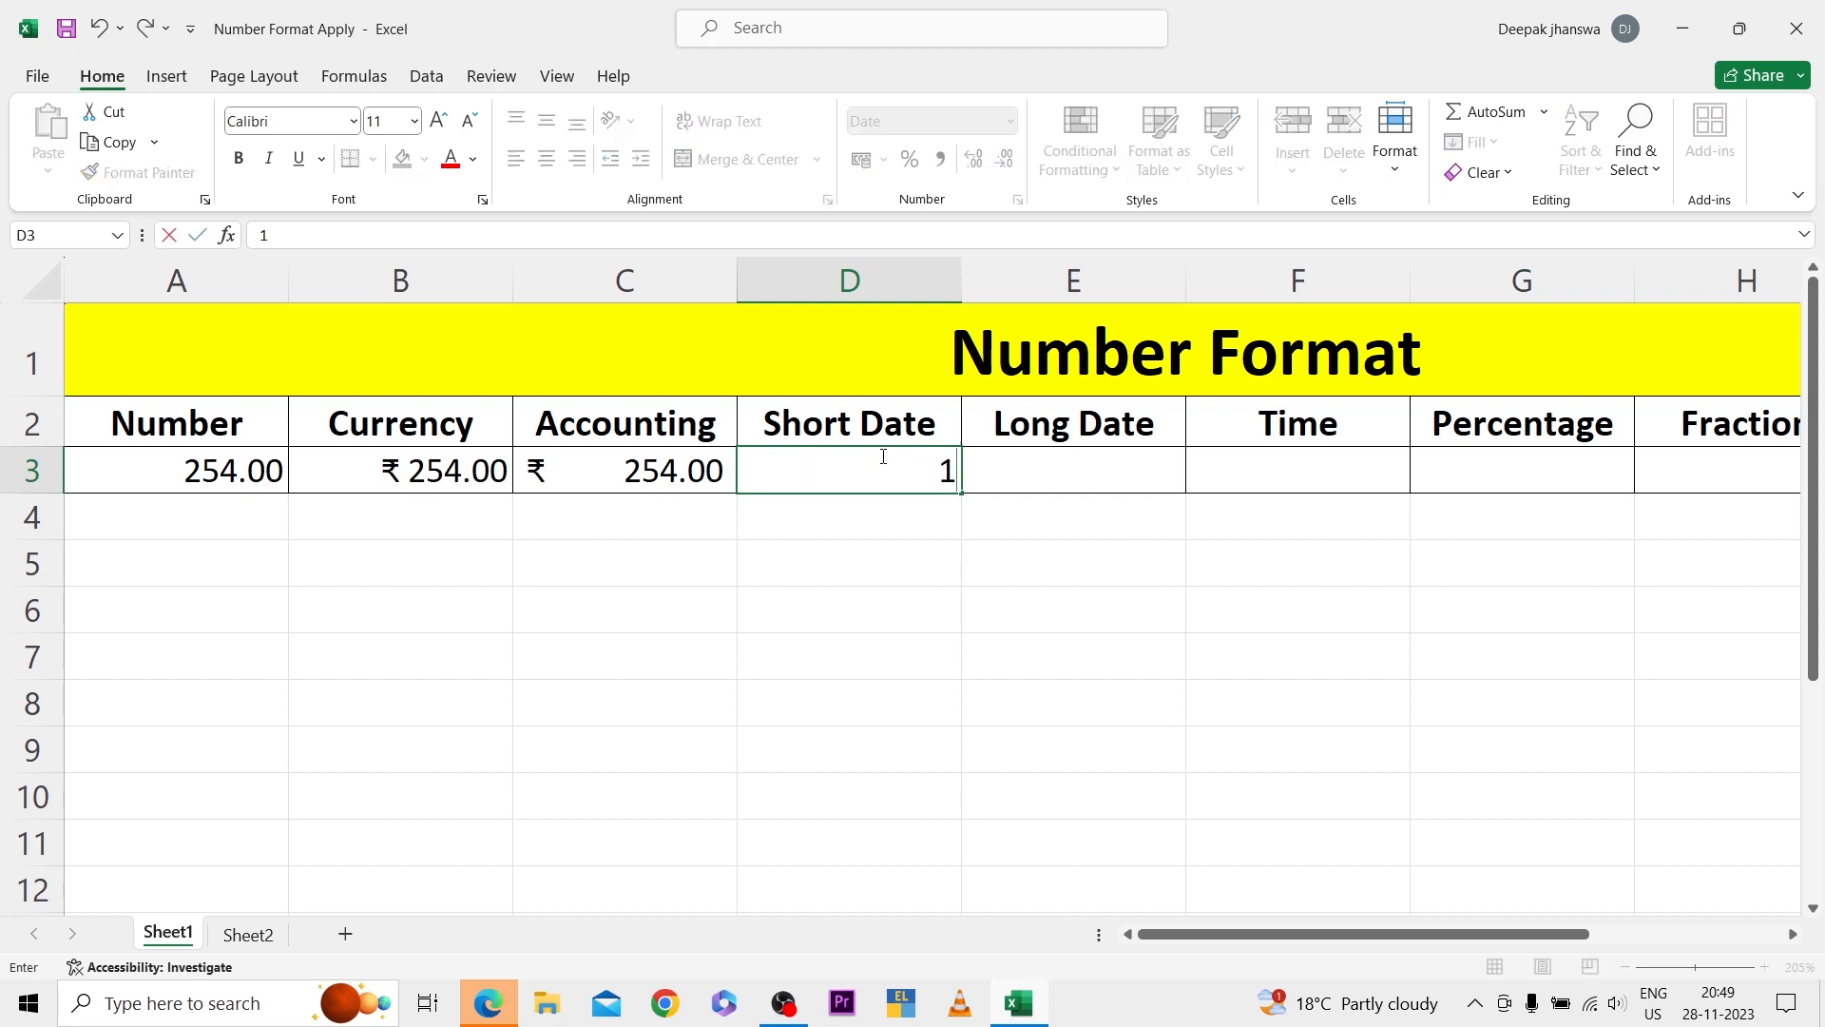
key("Return")
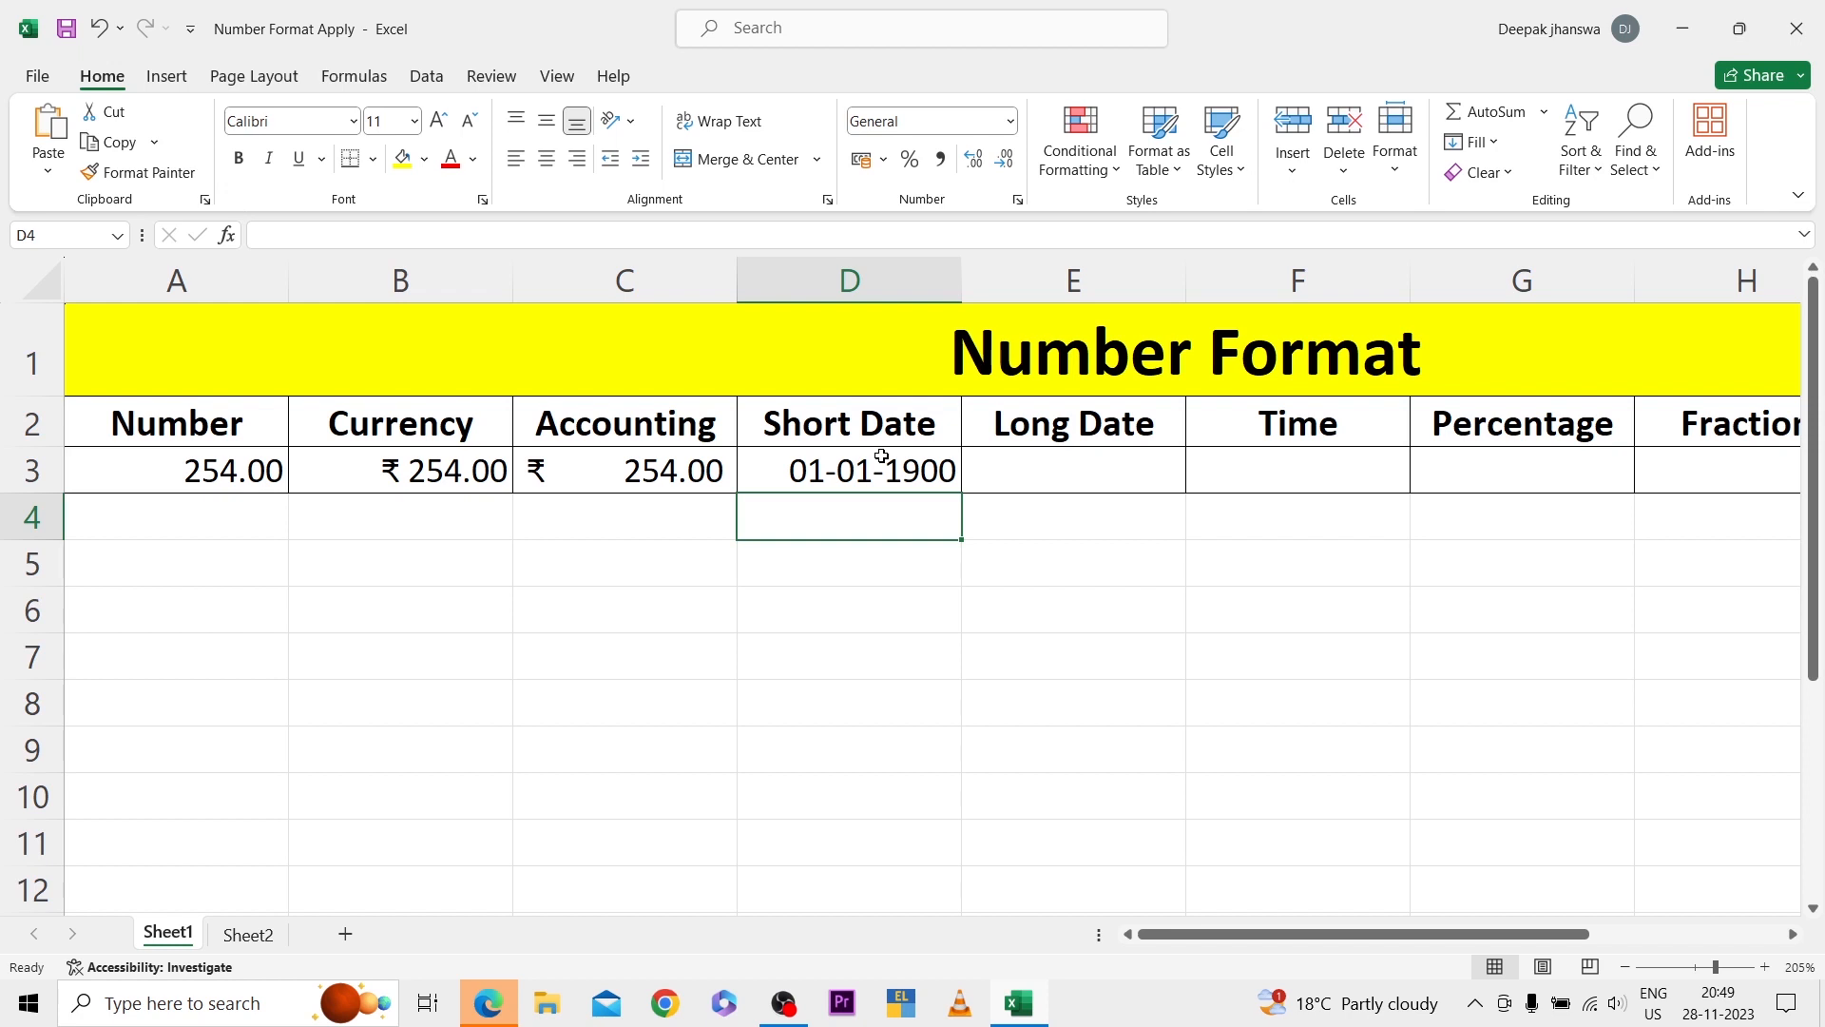
left_click(882, 457)
type("45000")
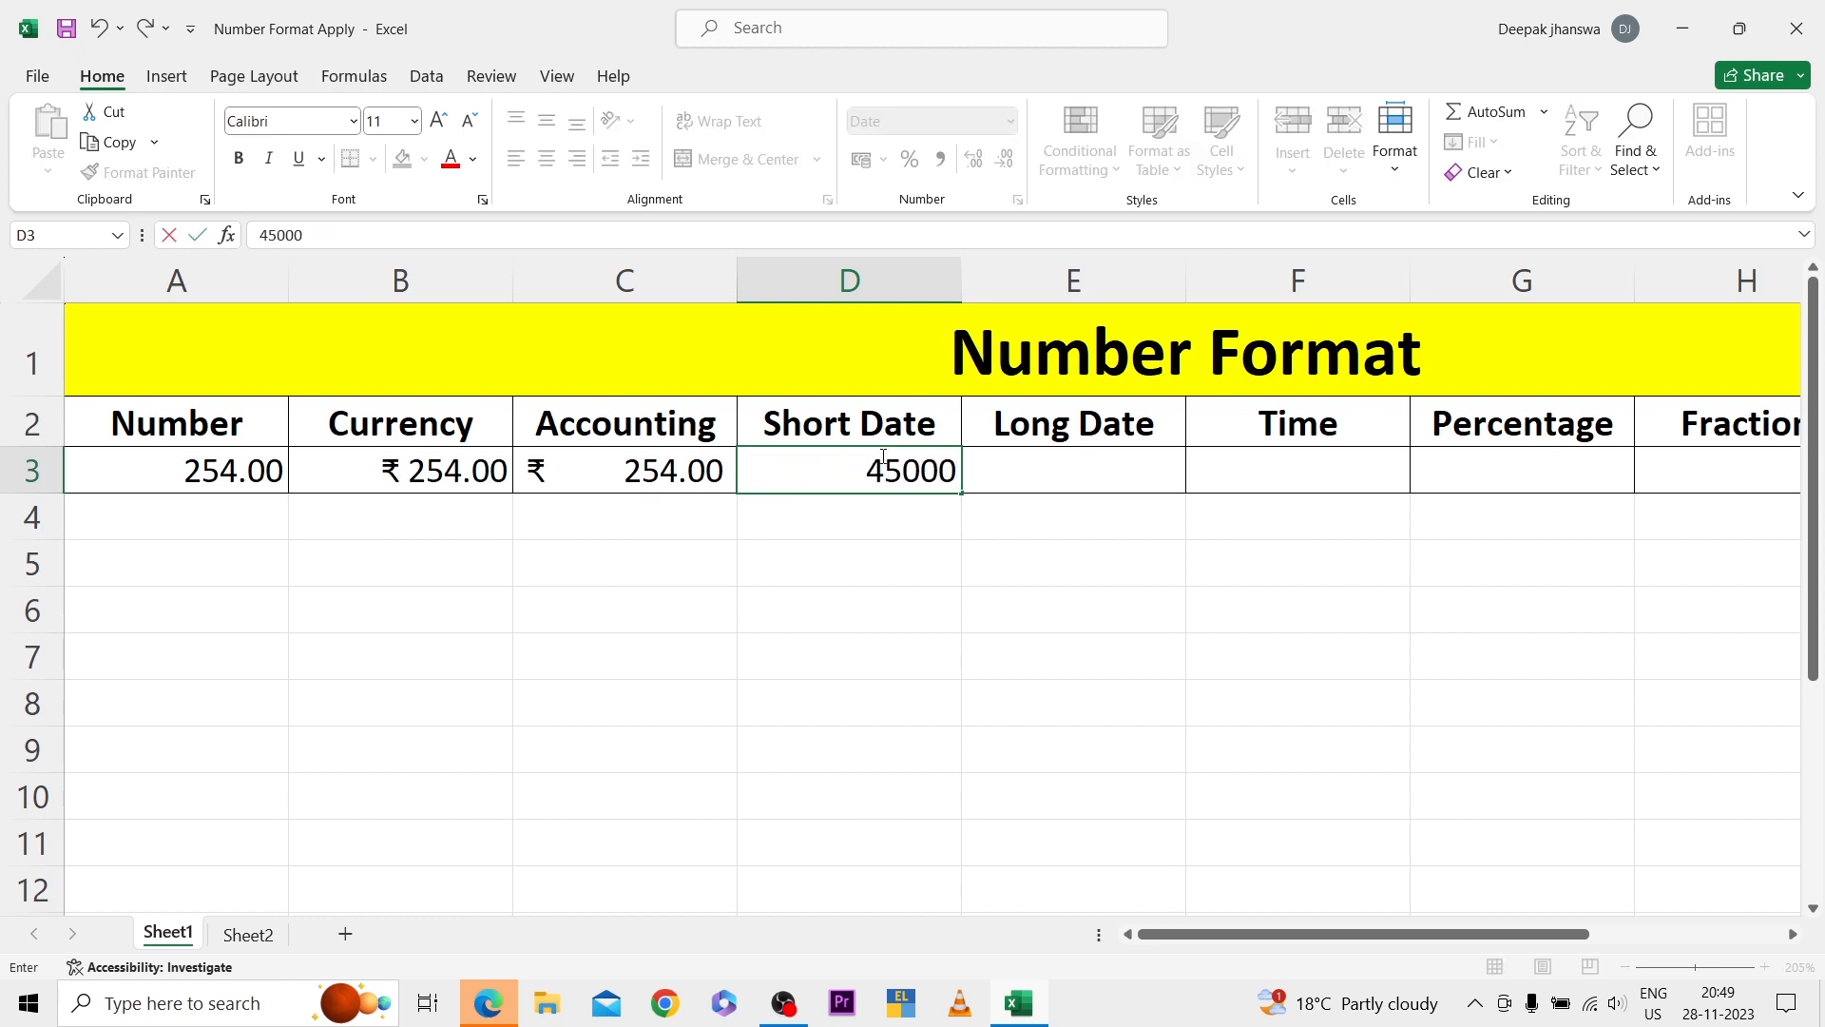
key("Return")
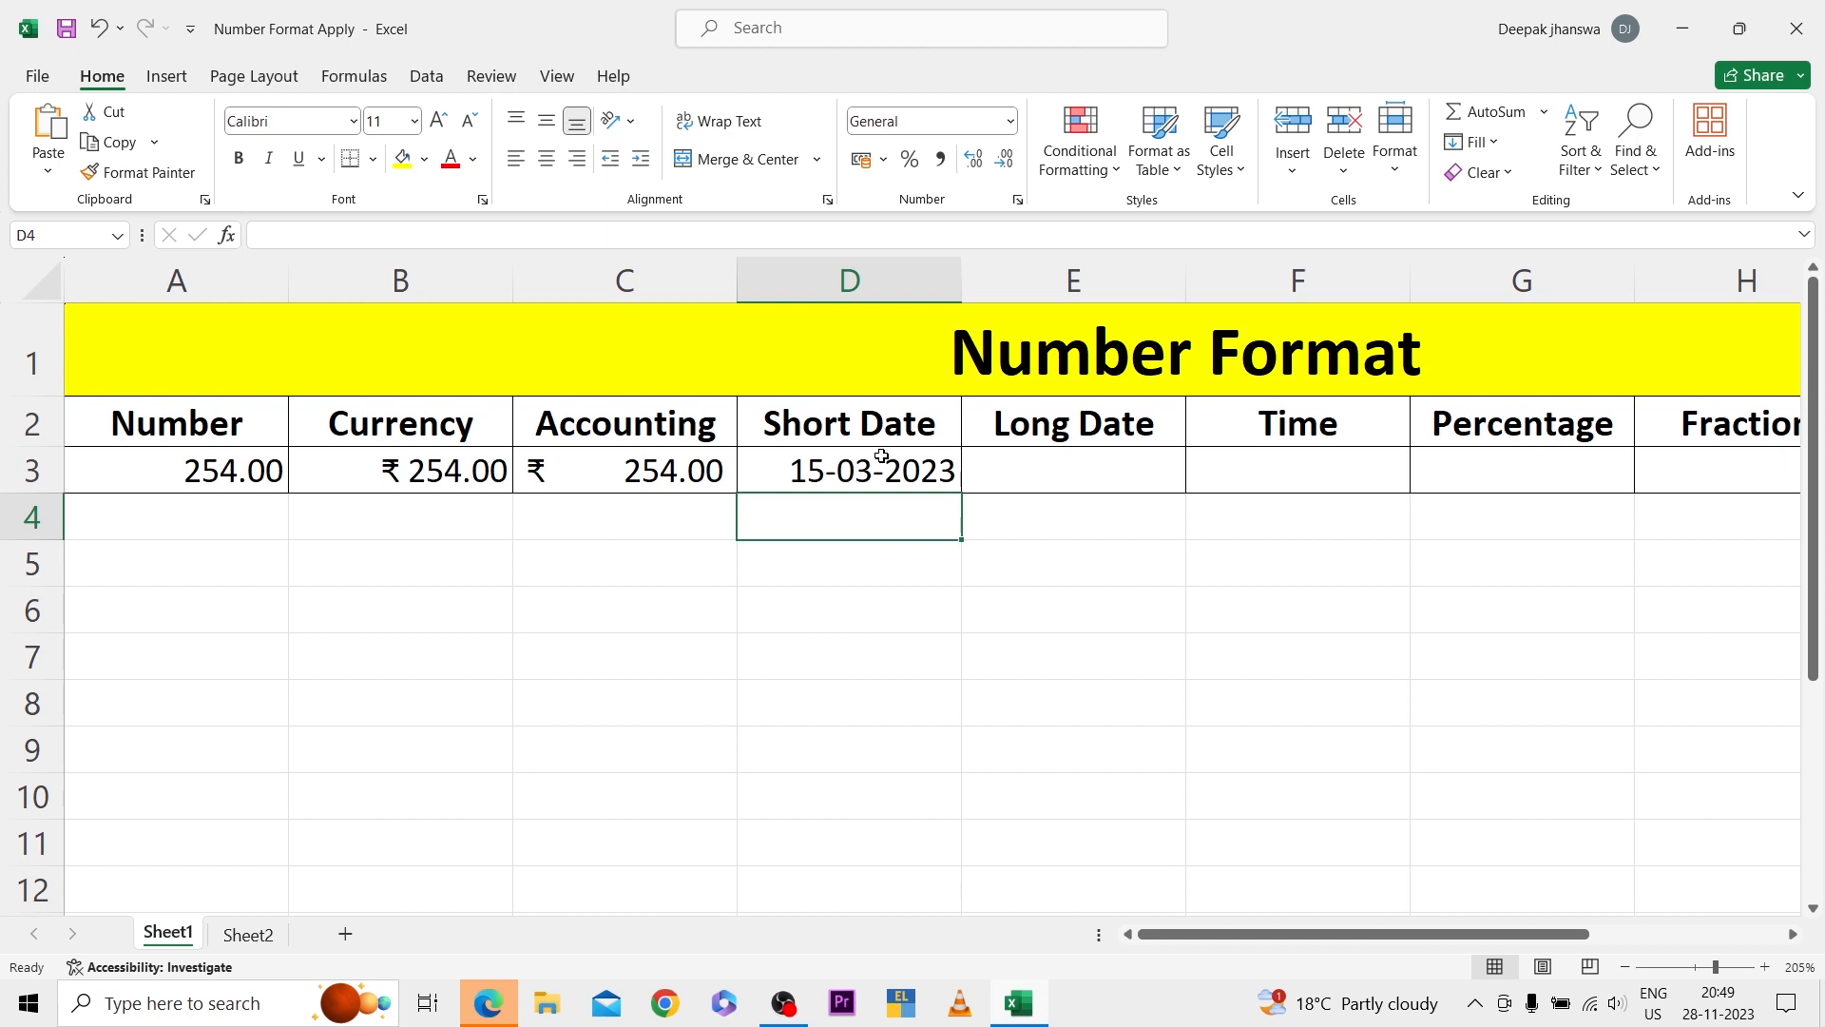
Enter 45000 in cell E3 under the Long Date heading and keep that cell selected
left_click(882, 456)
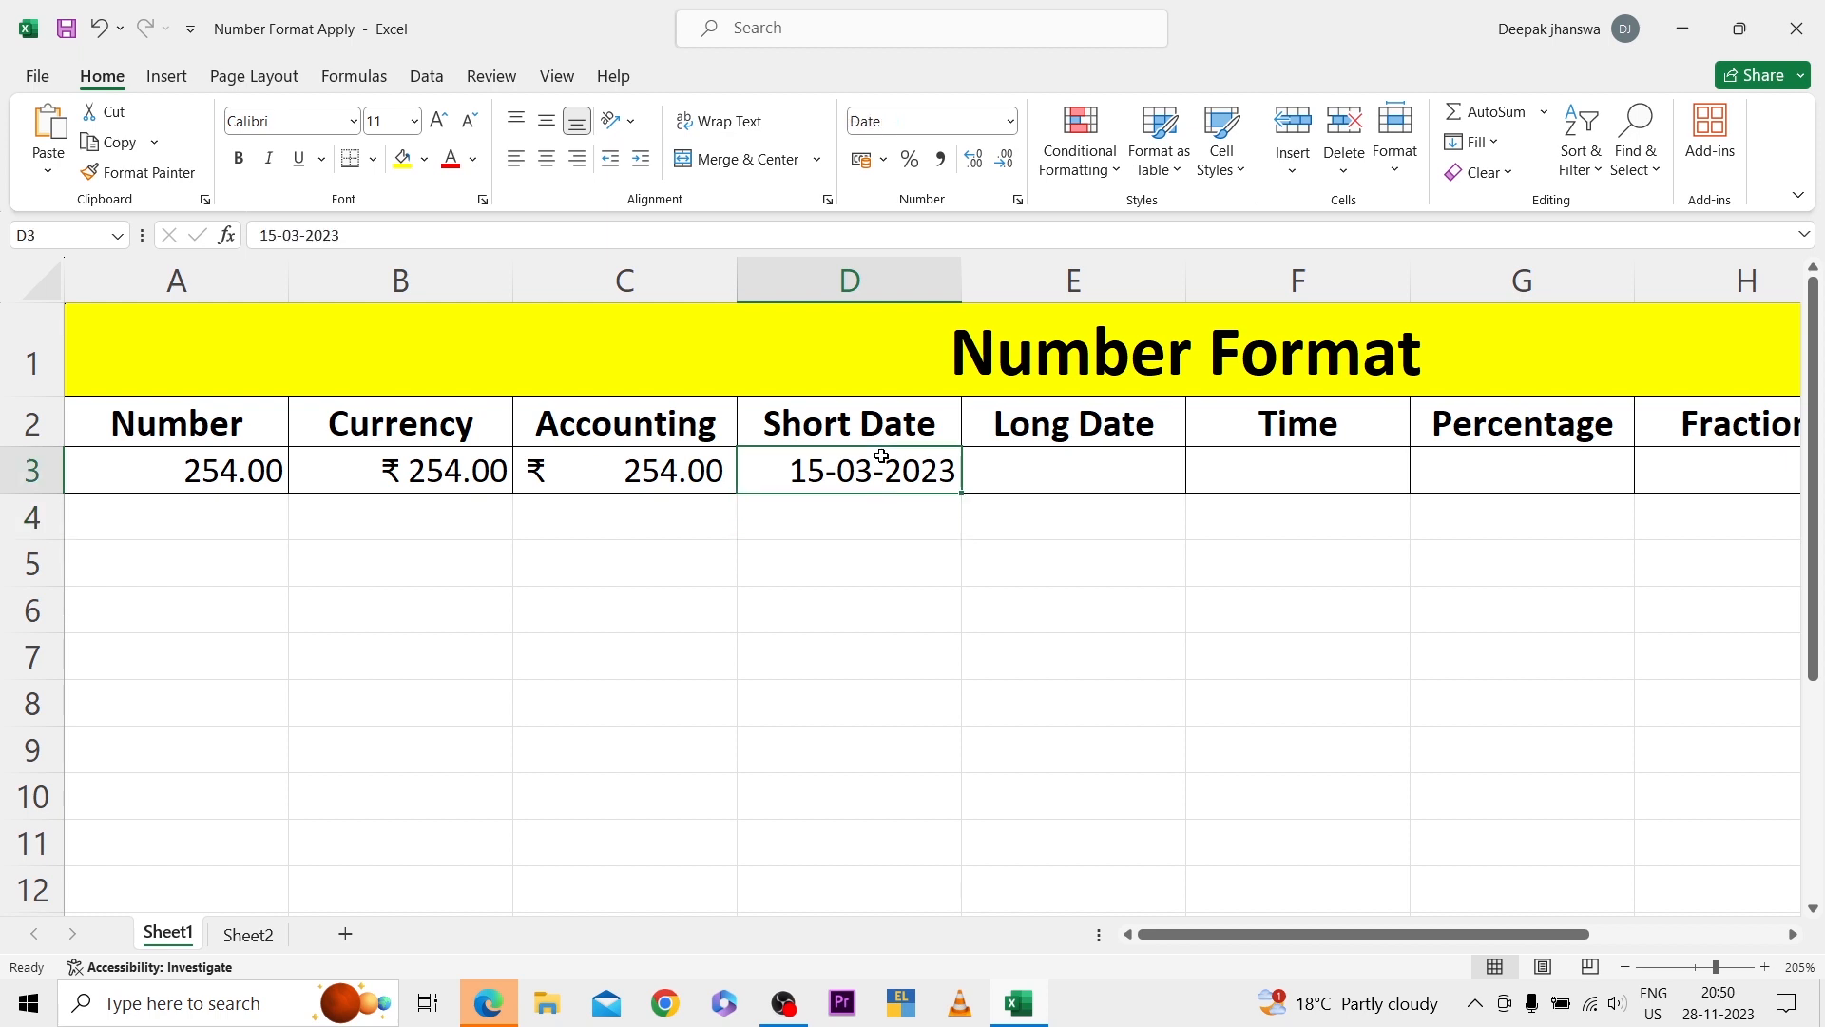
key("Right")
type("45000")
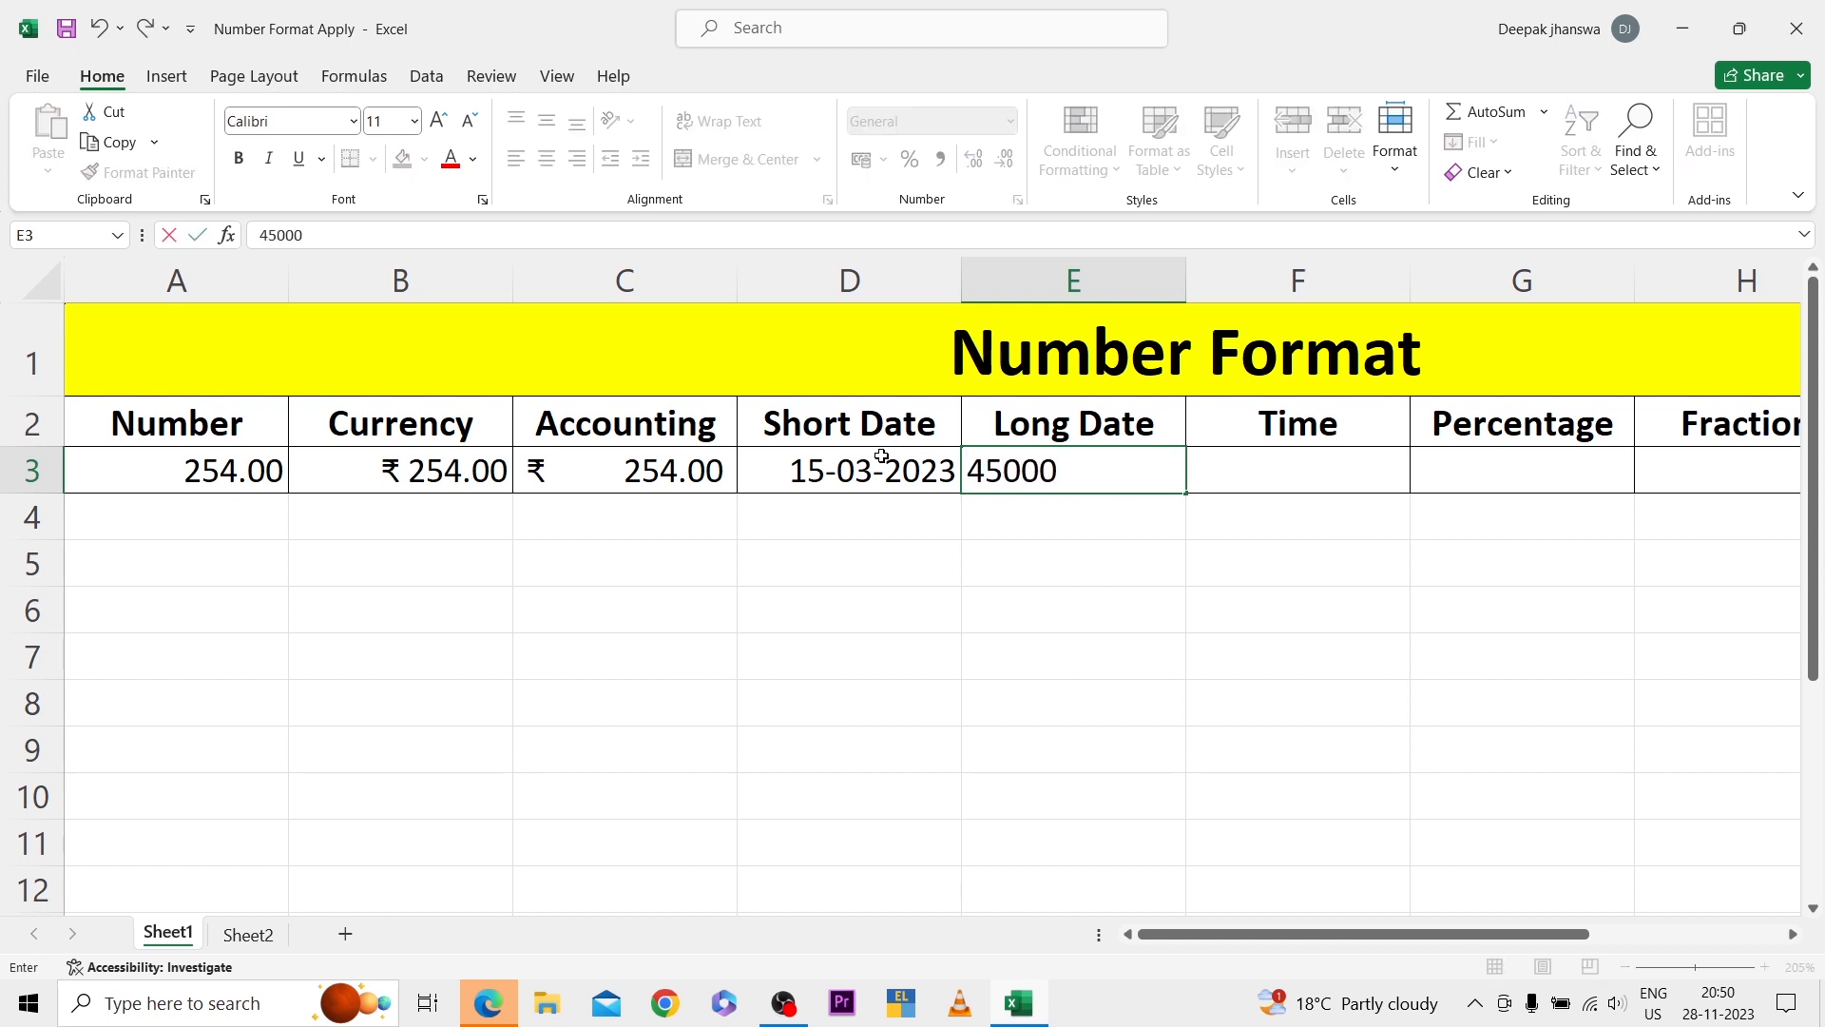
key("Return")
key("Up")
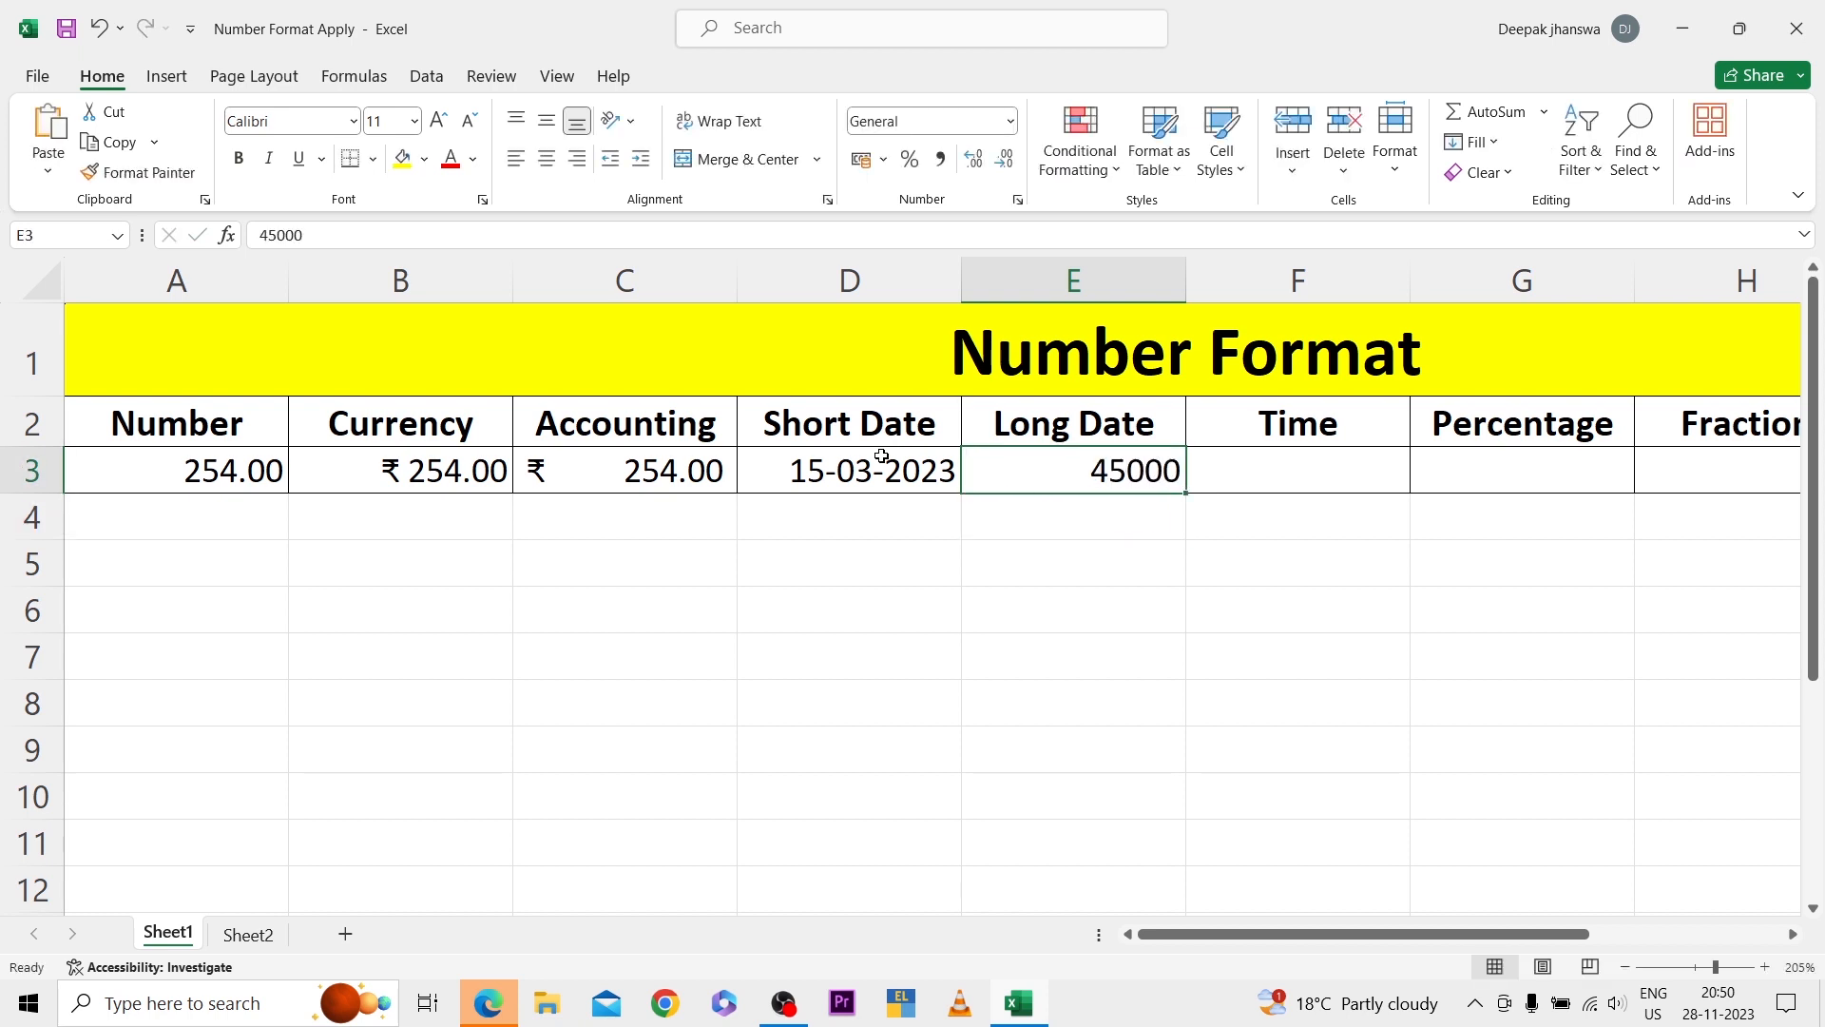
Apply the Long Date format to cell E3 and autofit the width of column E to its contents
left_click(1012, 121)
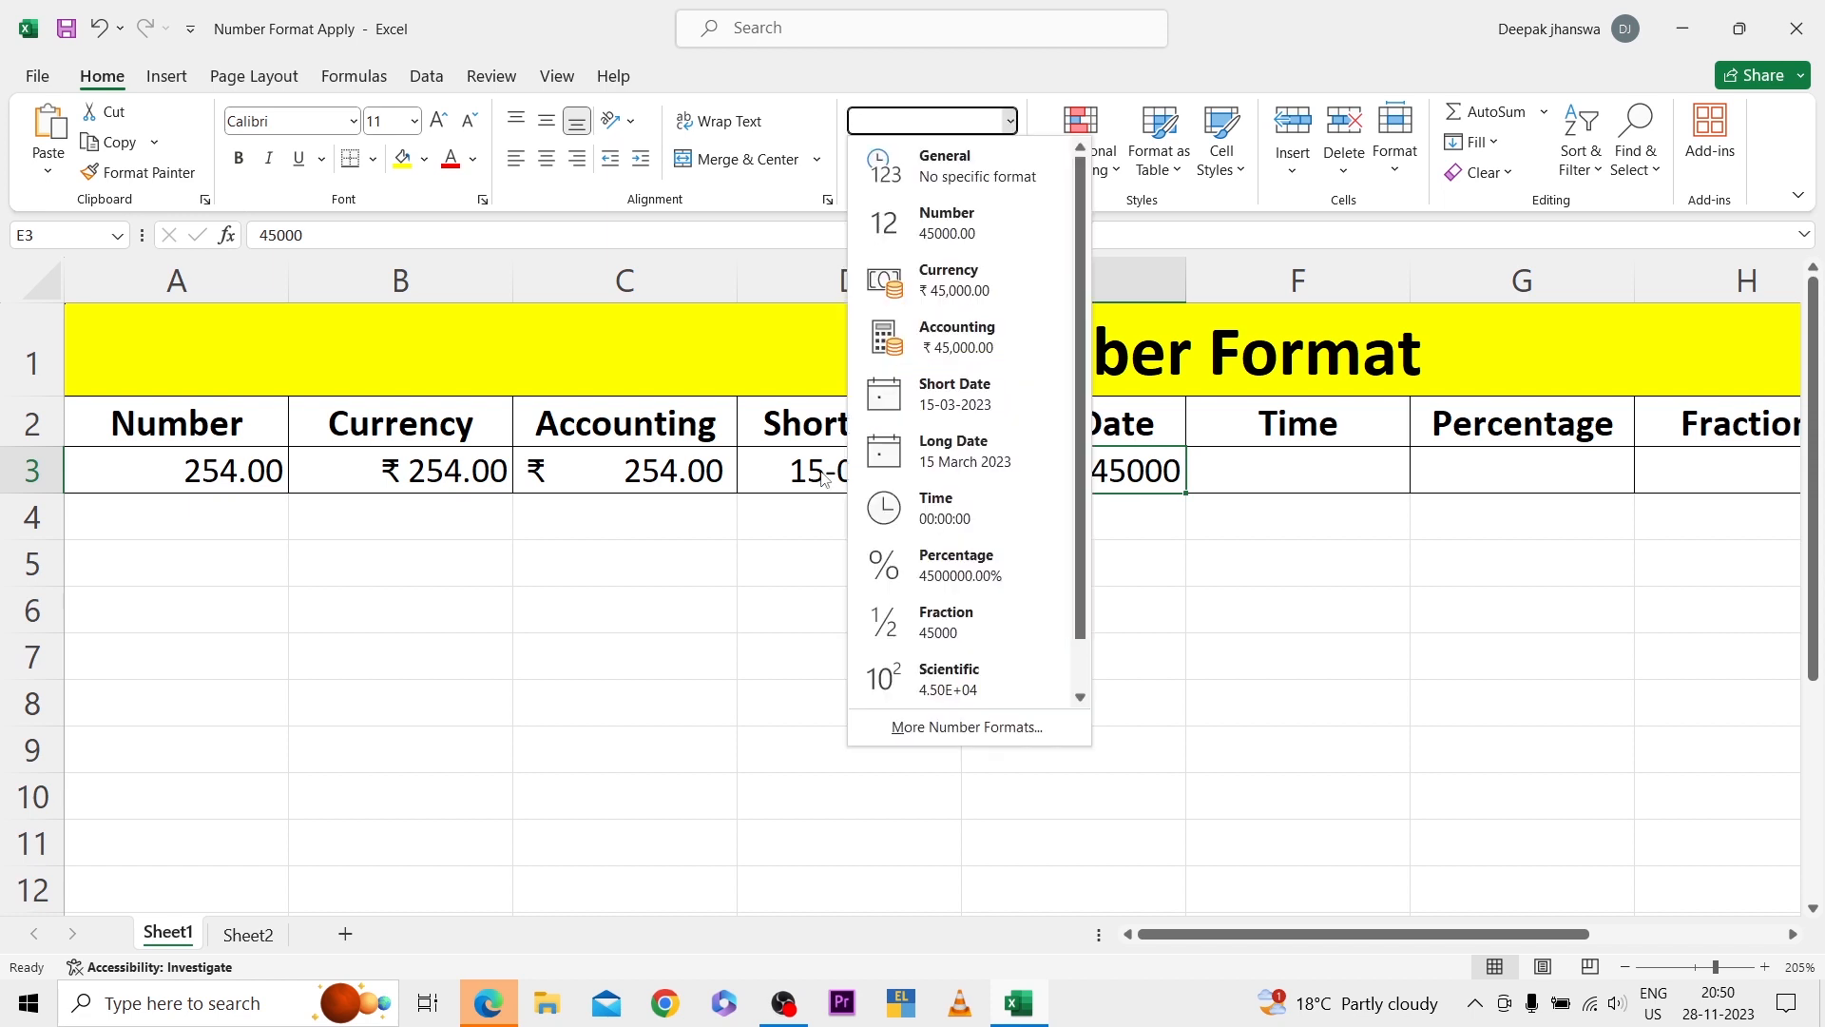
left_click(929, 465)
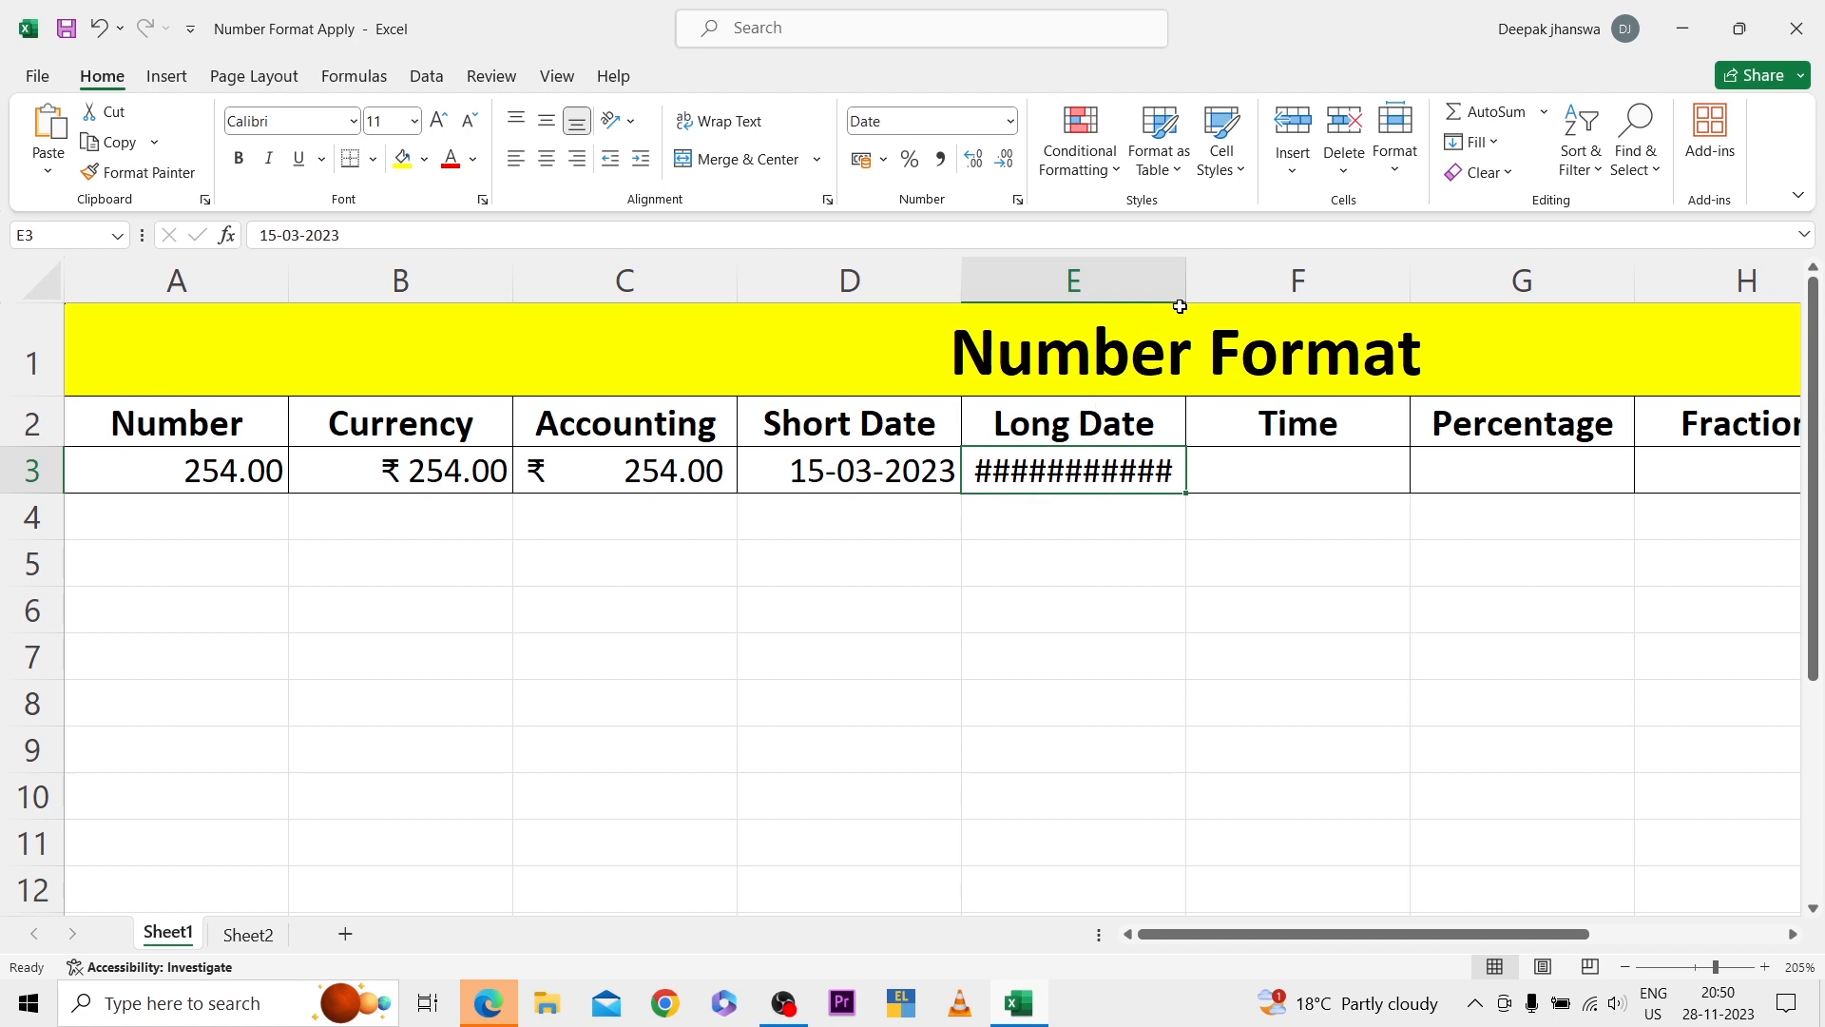
left_click_drag(1184, 287, 1185, 287)
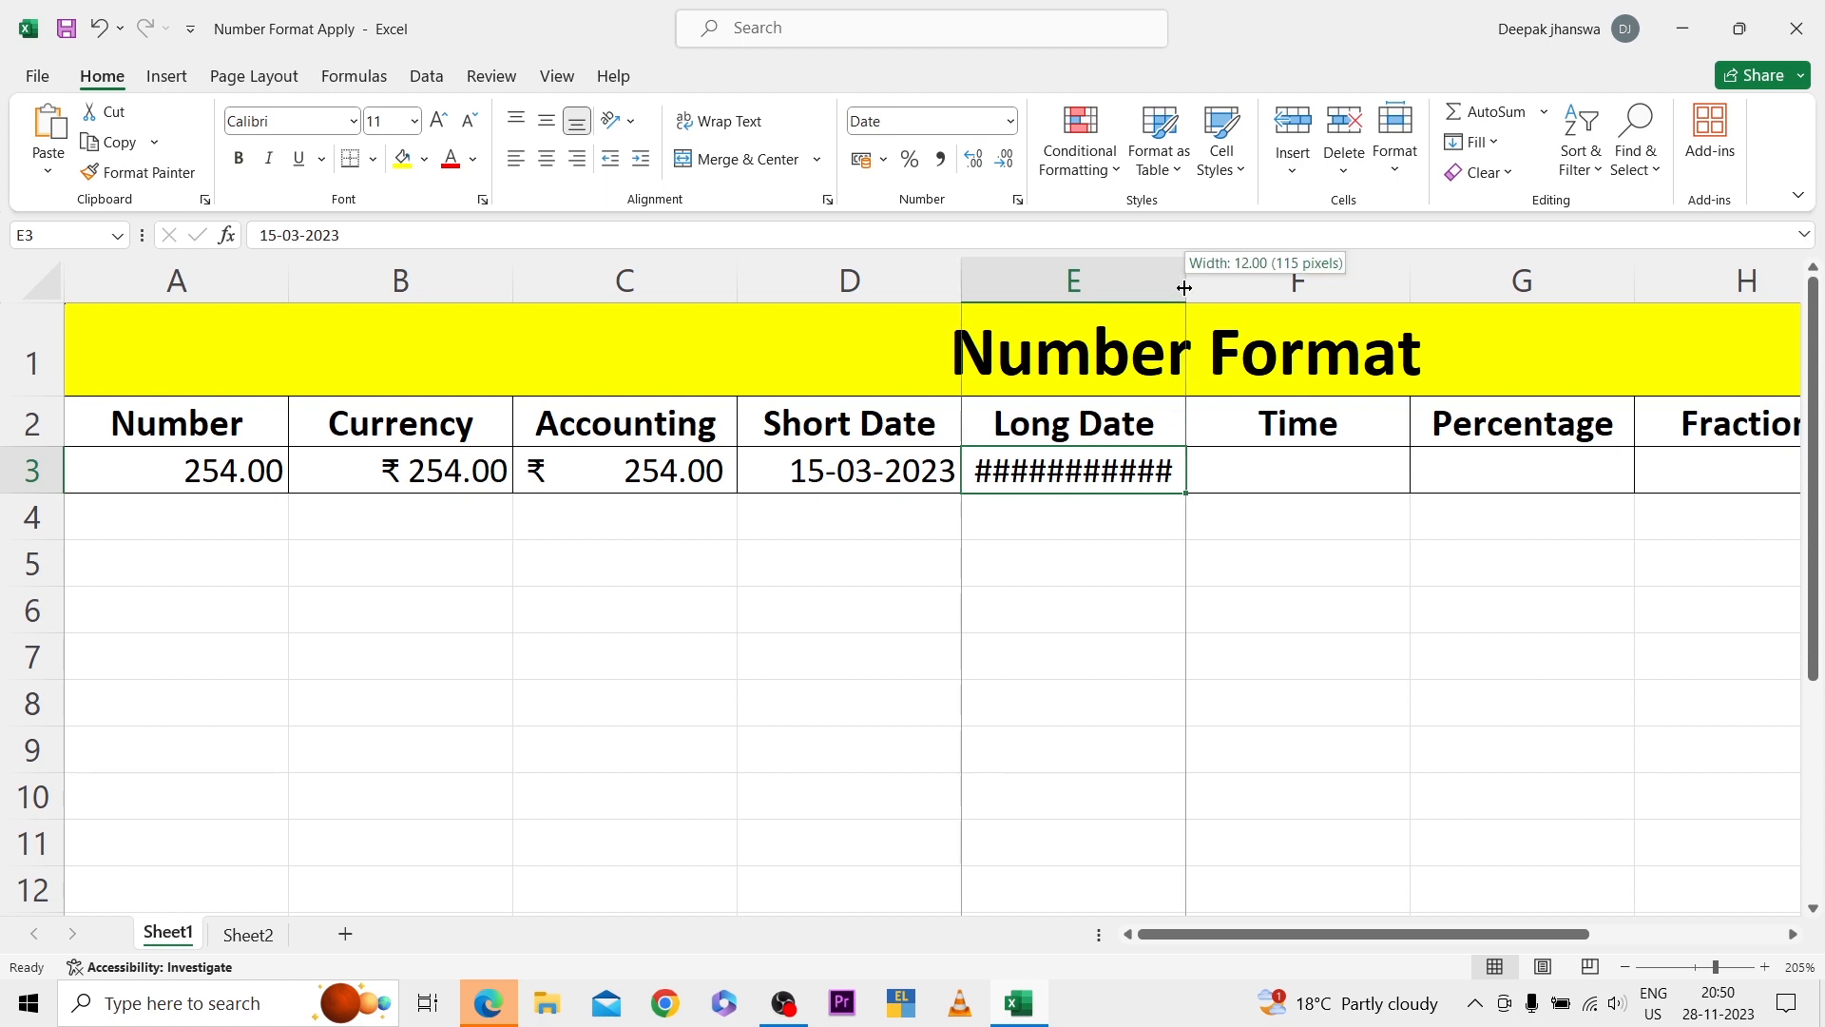
double_click(1184, 287)
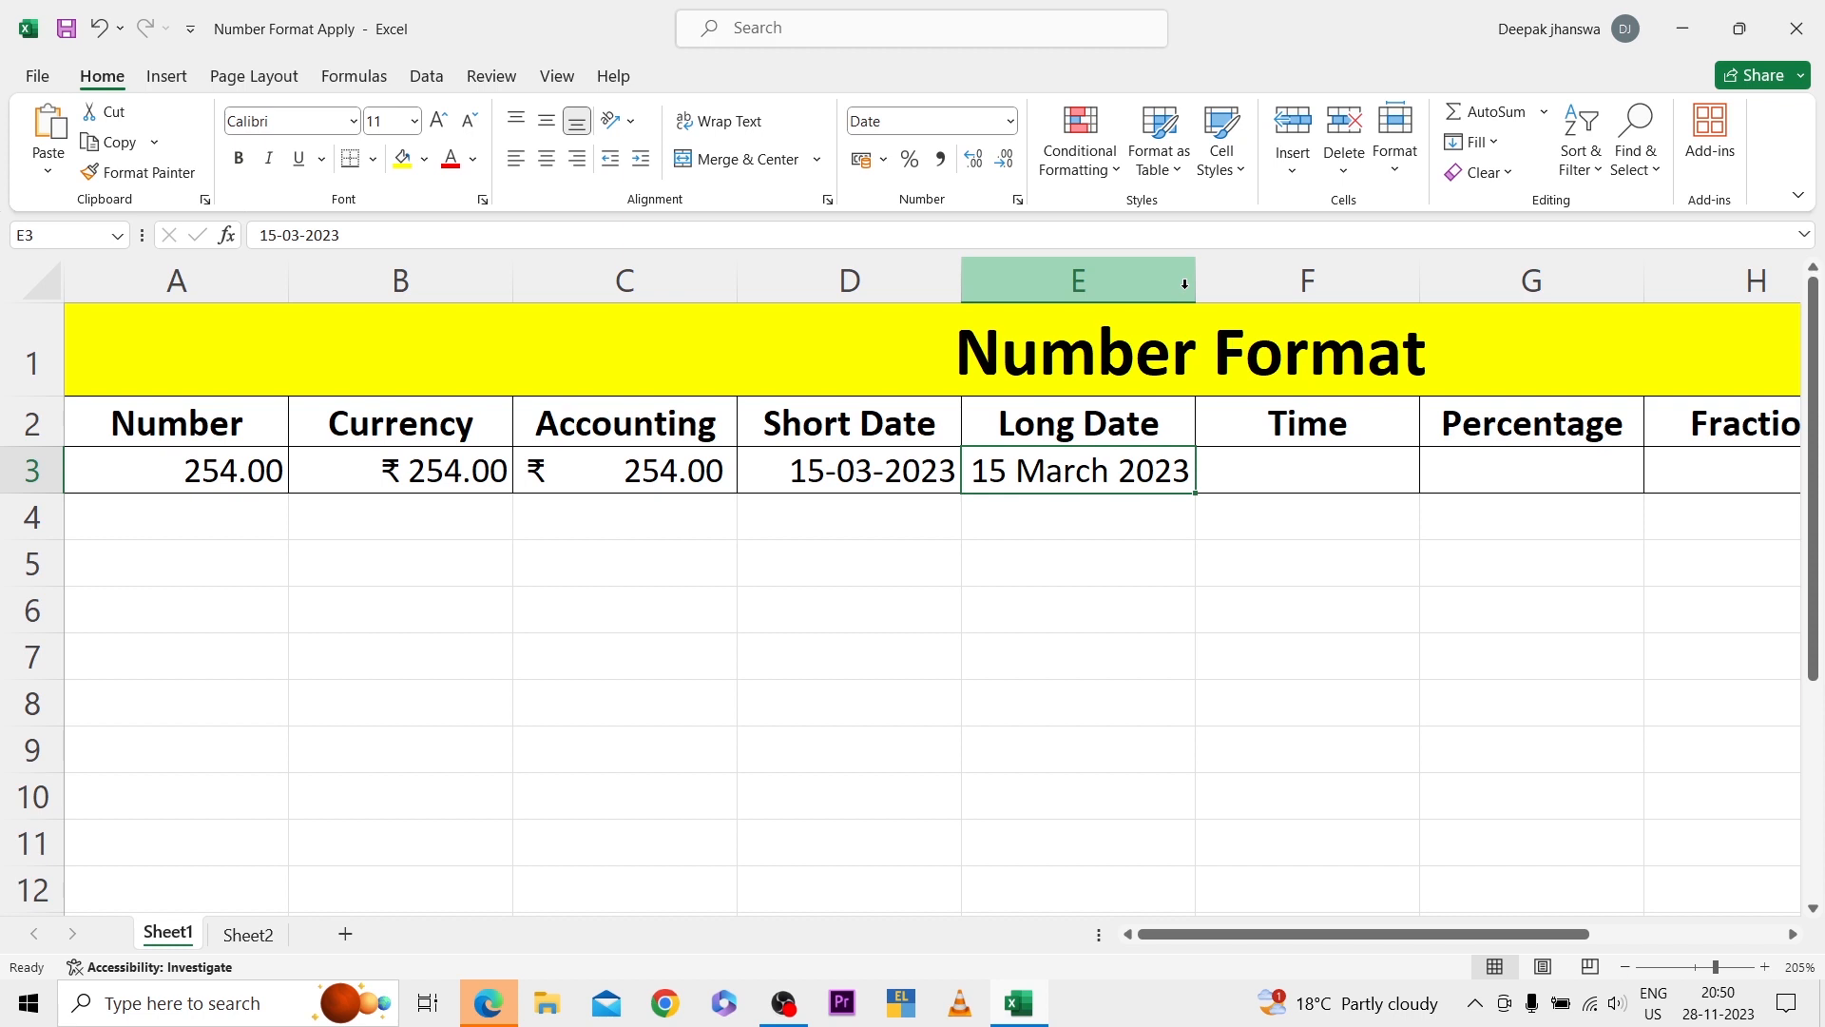
Enter 04:36 in cell F3 under the Time heading and apply the Time format to it
key("Right")
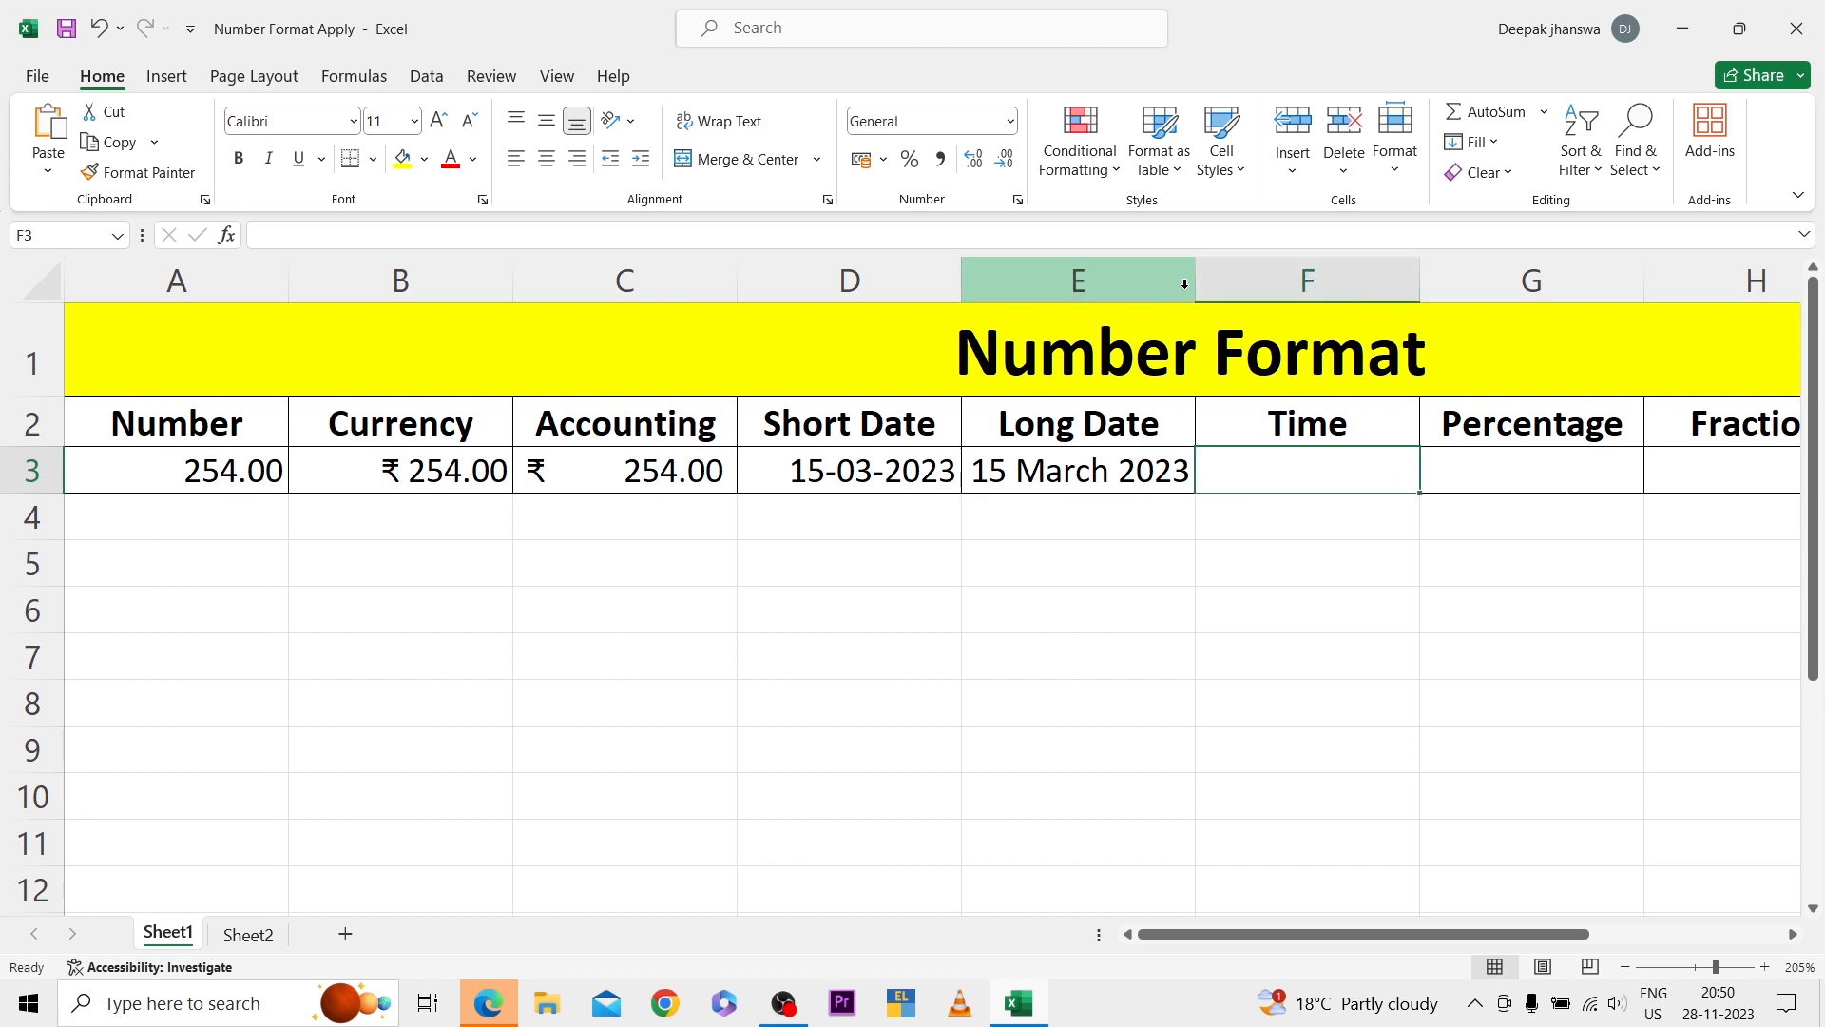
type("04")
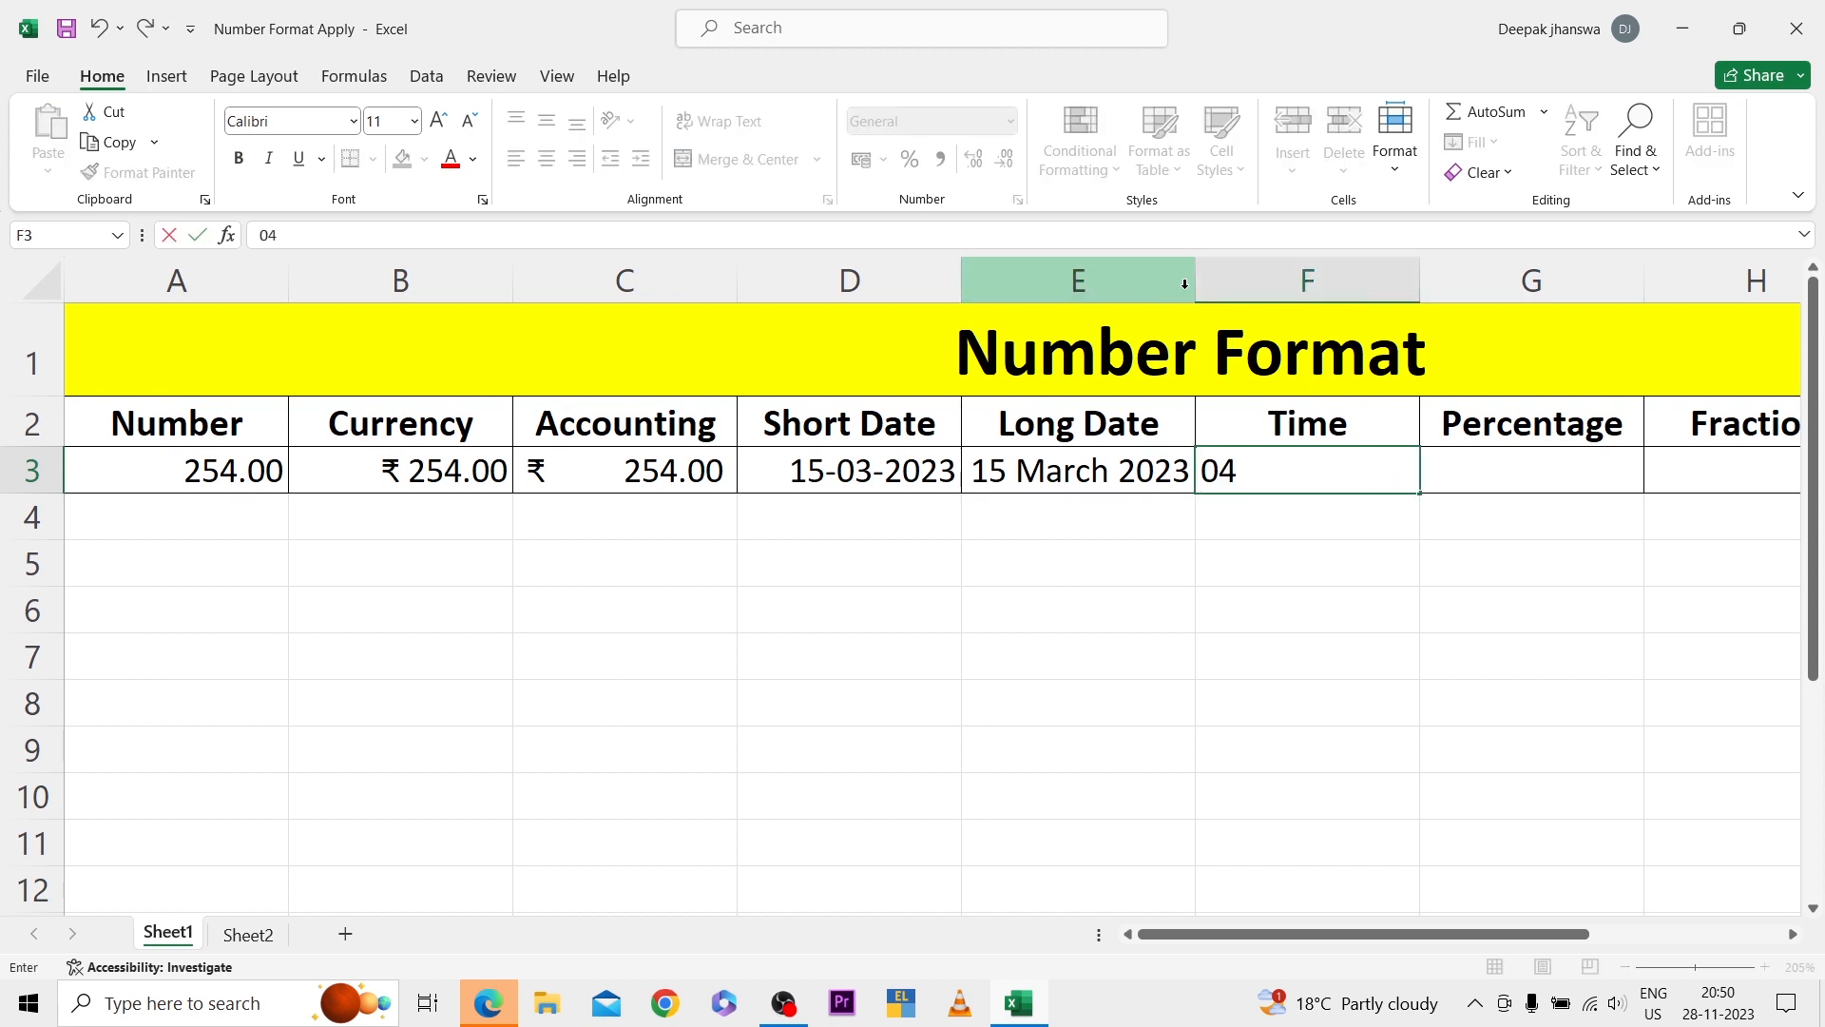
type(":36")
key("Return")
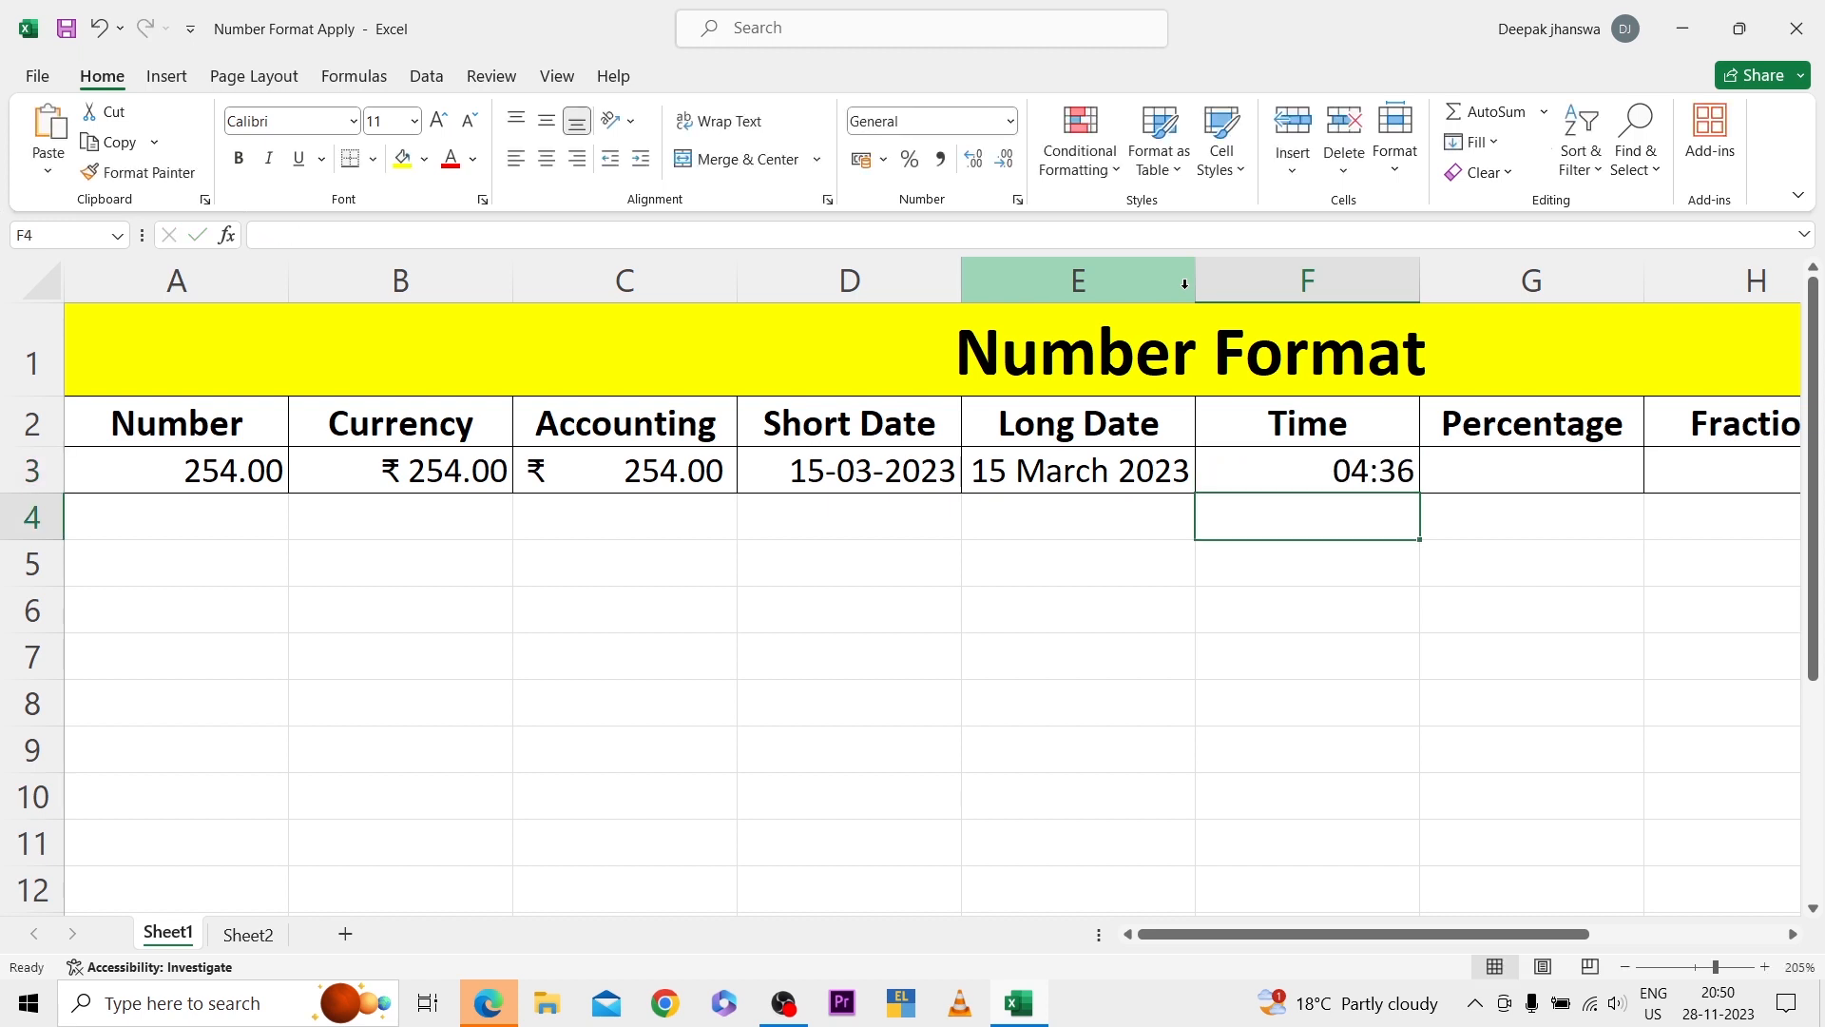
key("Up")
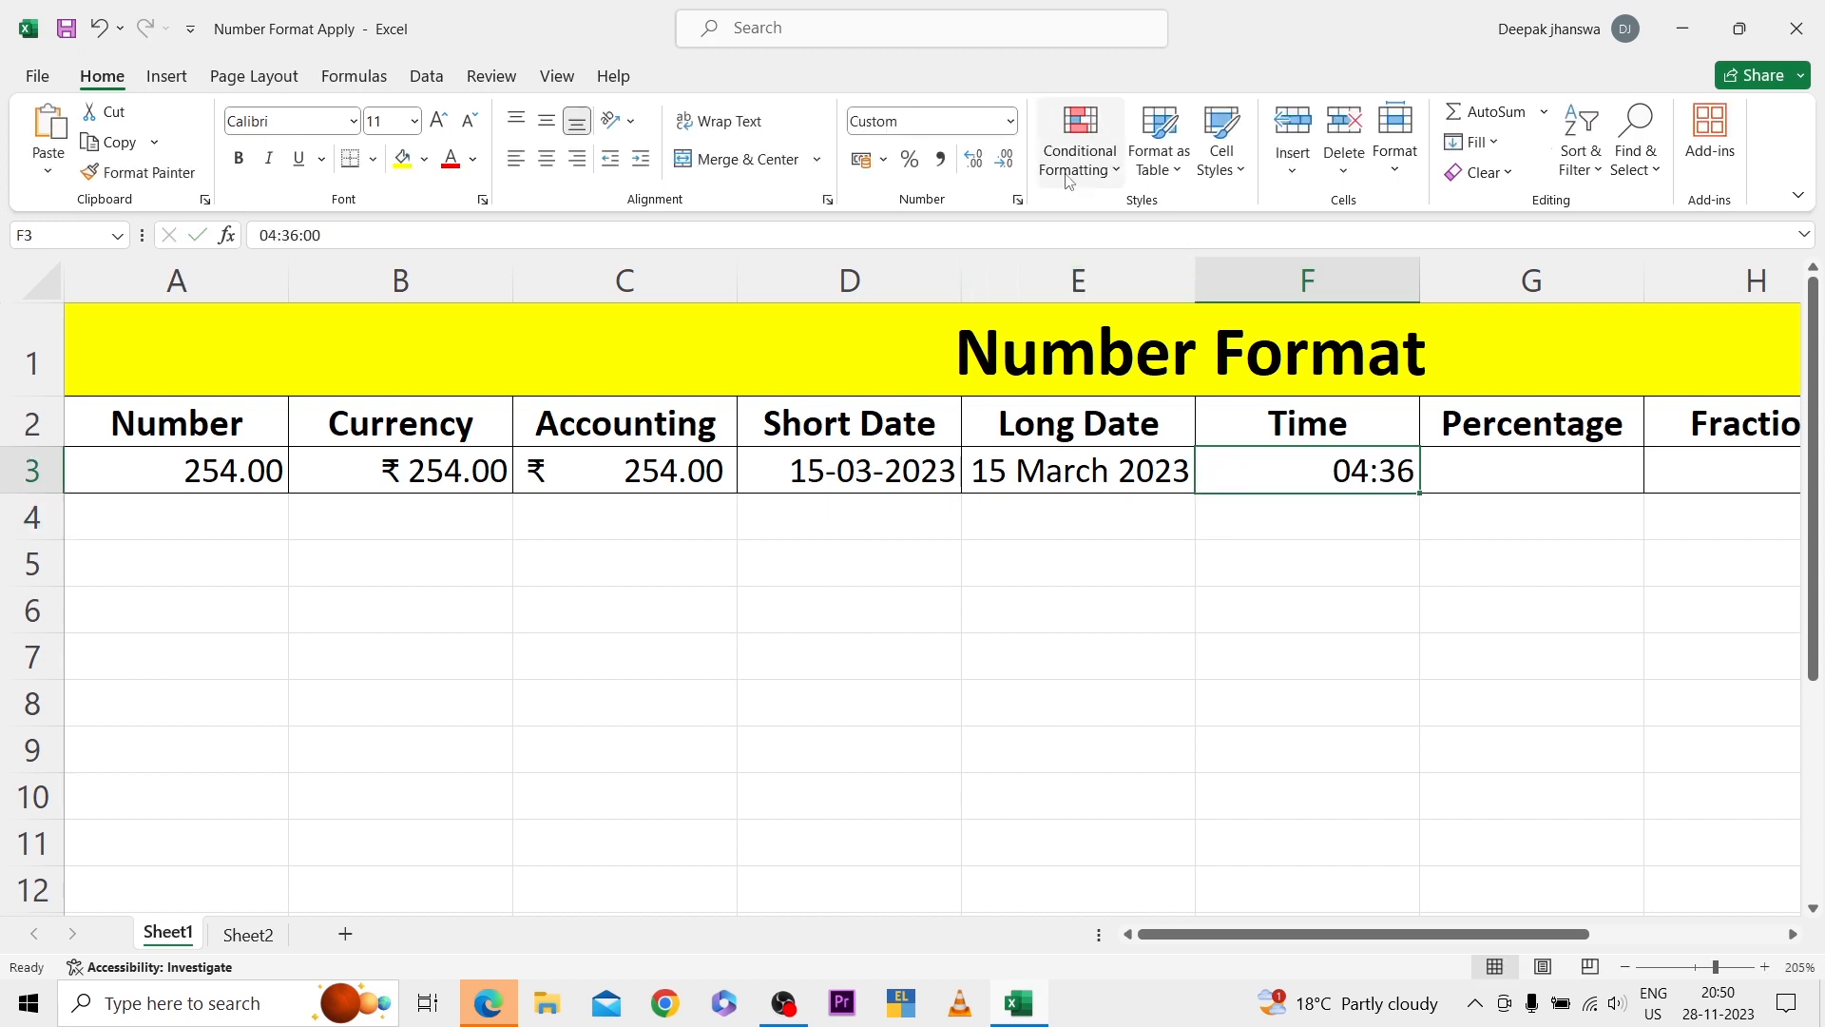
left_click(1010, 121)
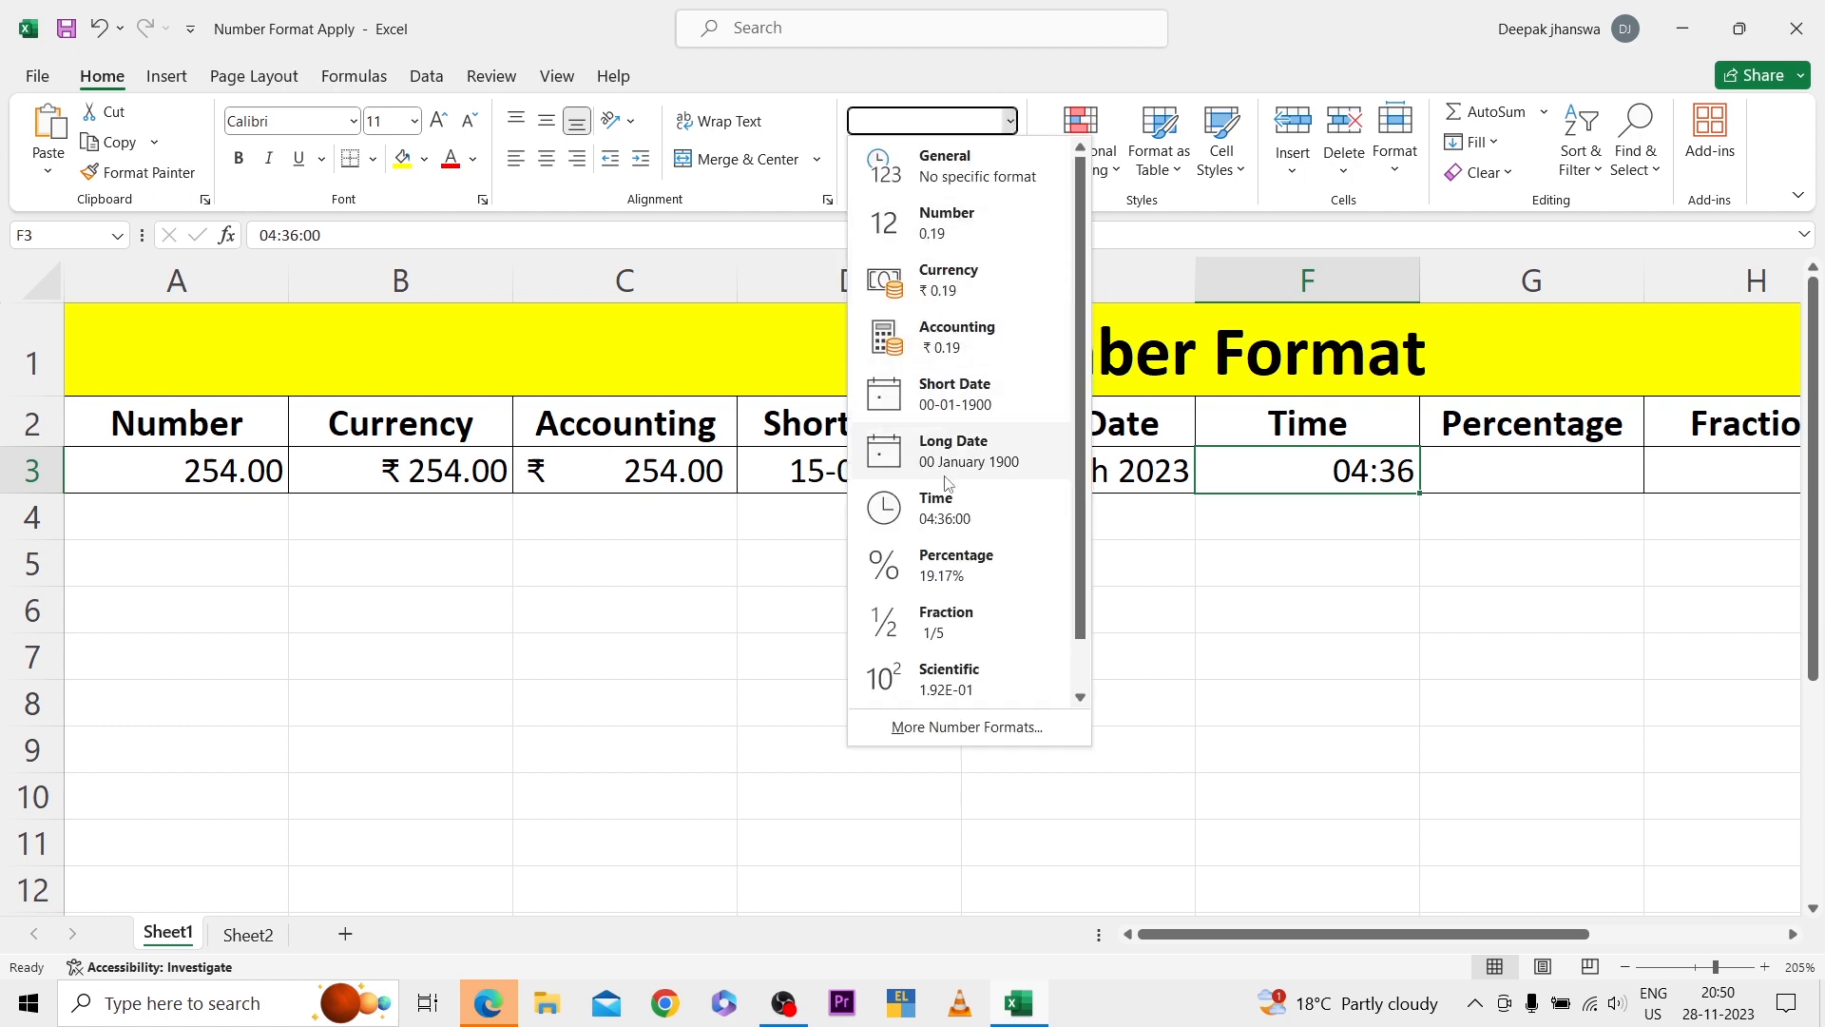
left_click(944, 507)
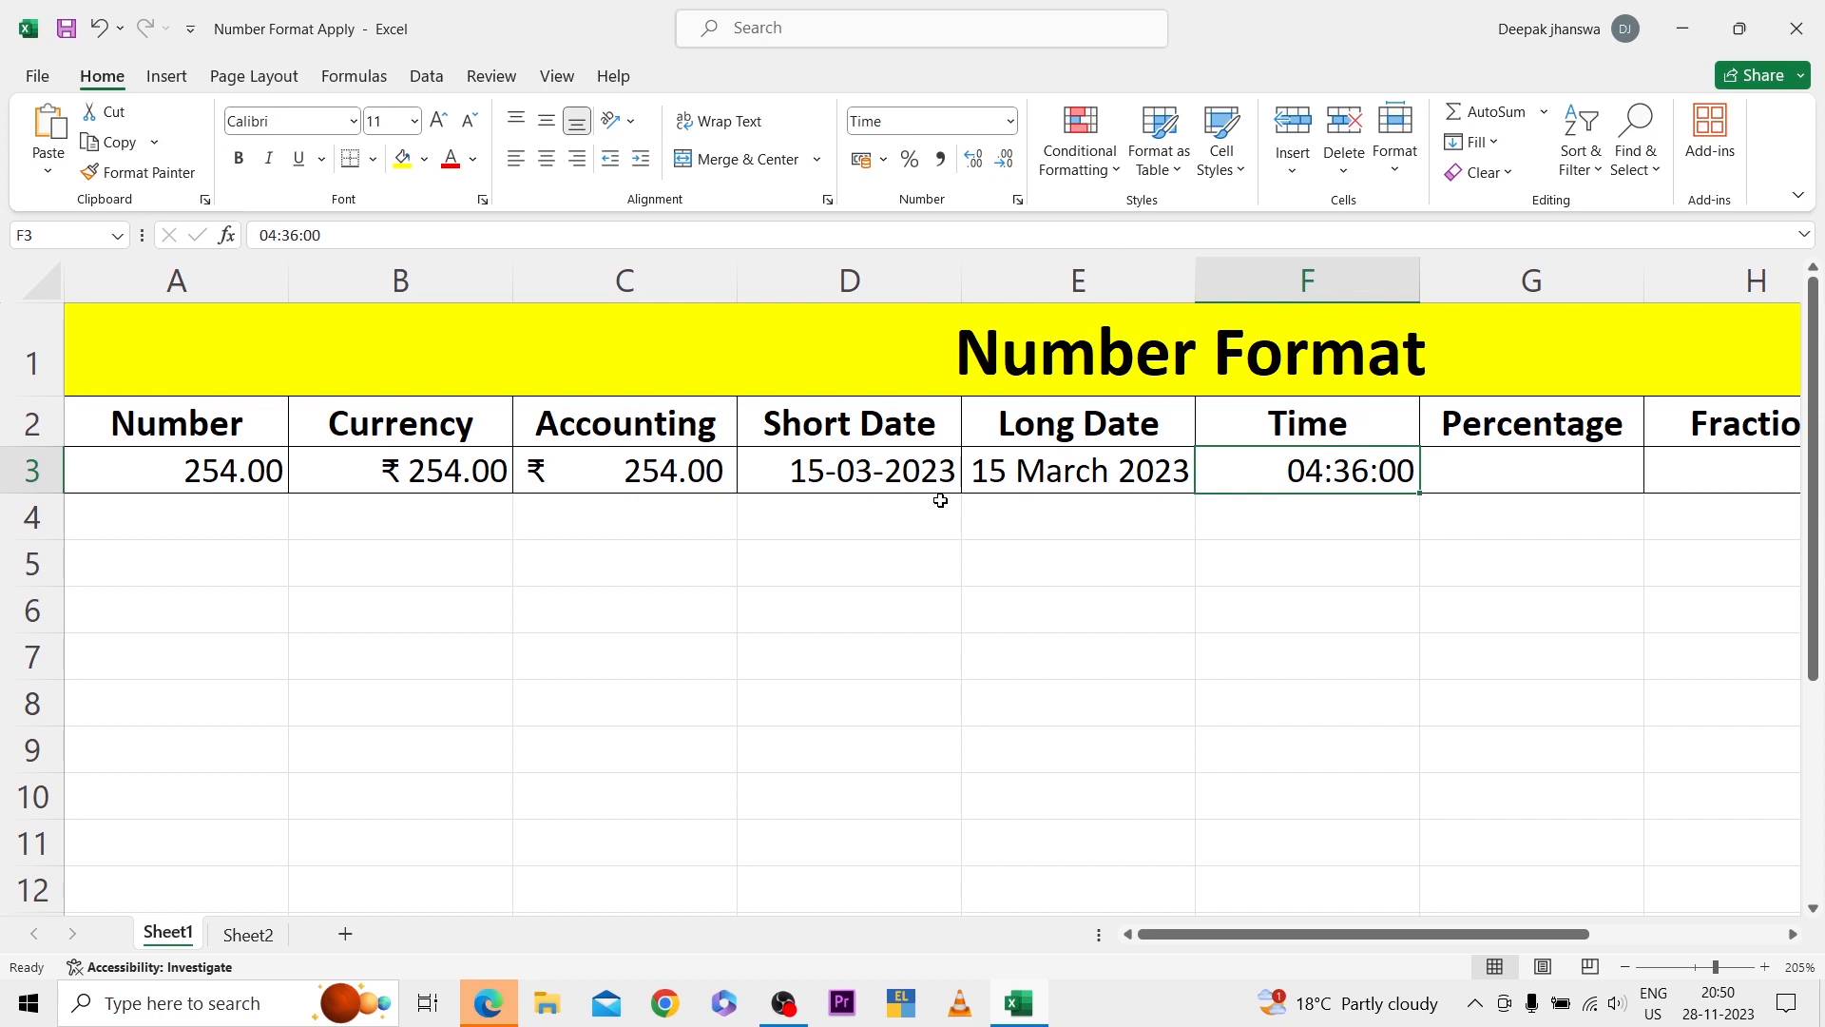
Enter 365 in cell G3 under the Percentage heading and apply the Percentage format to it
key("Tab")
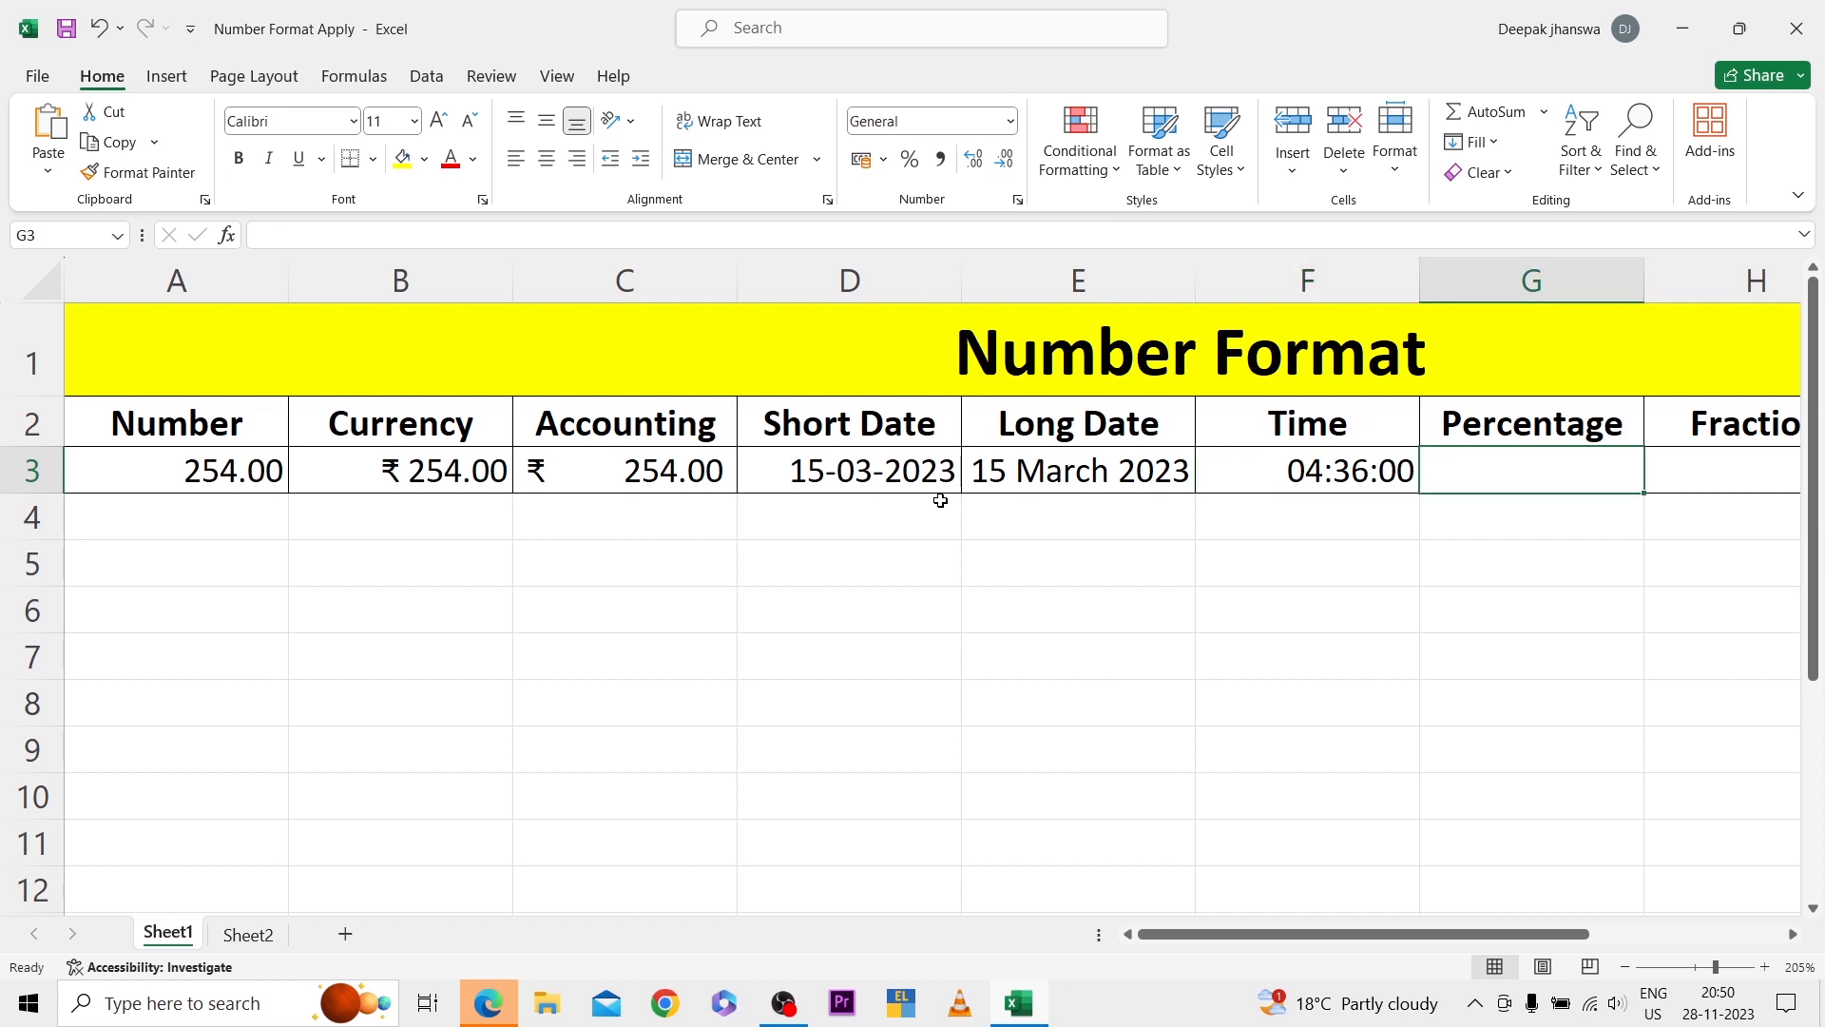
type("365")
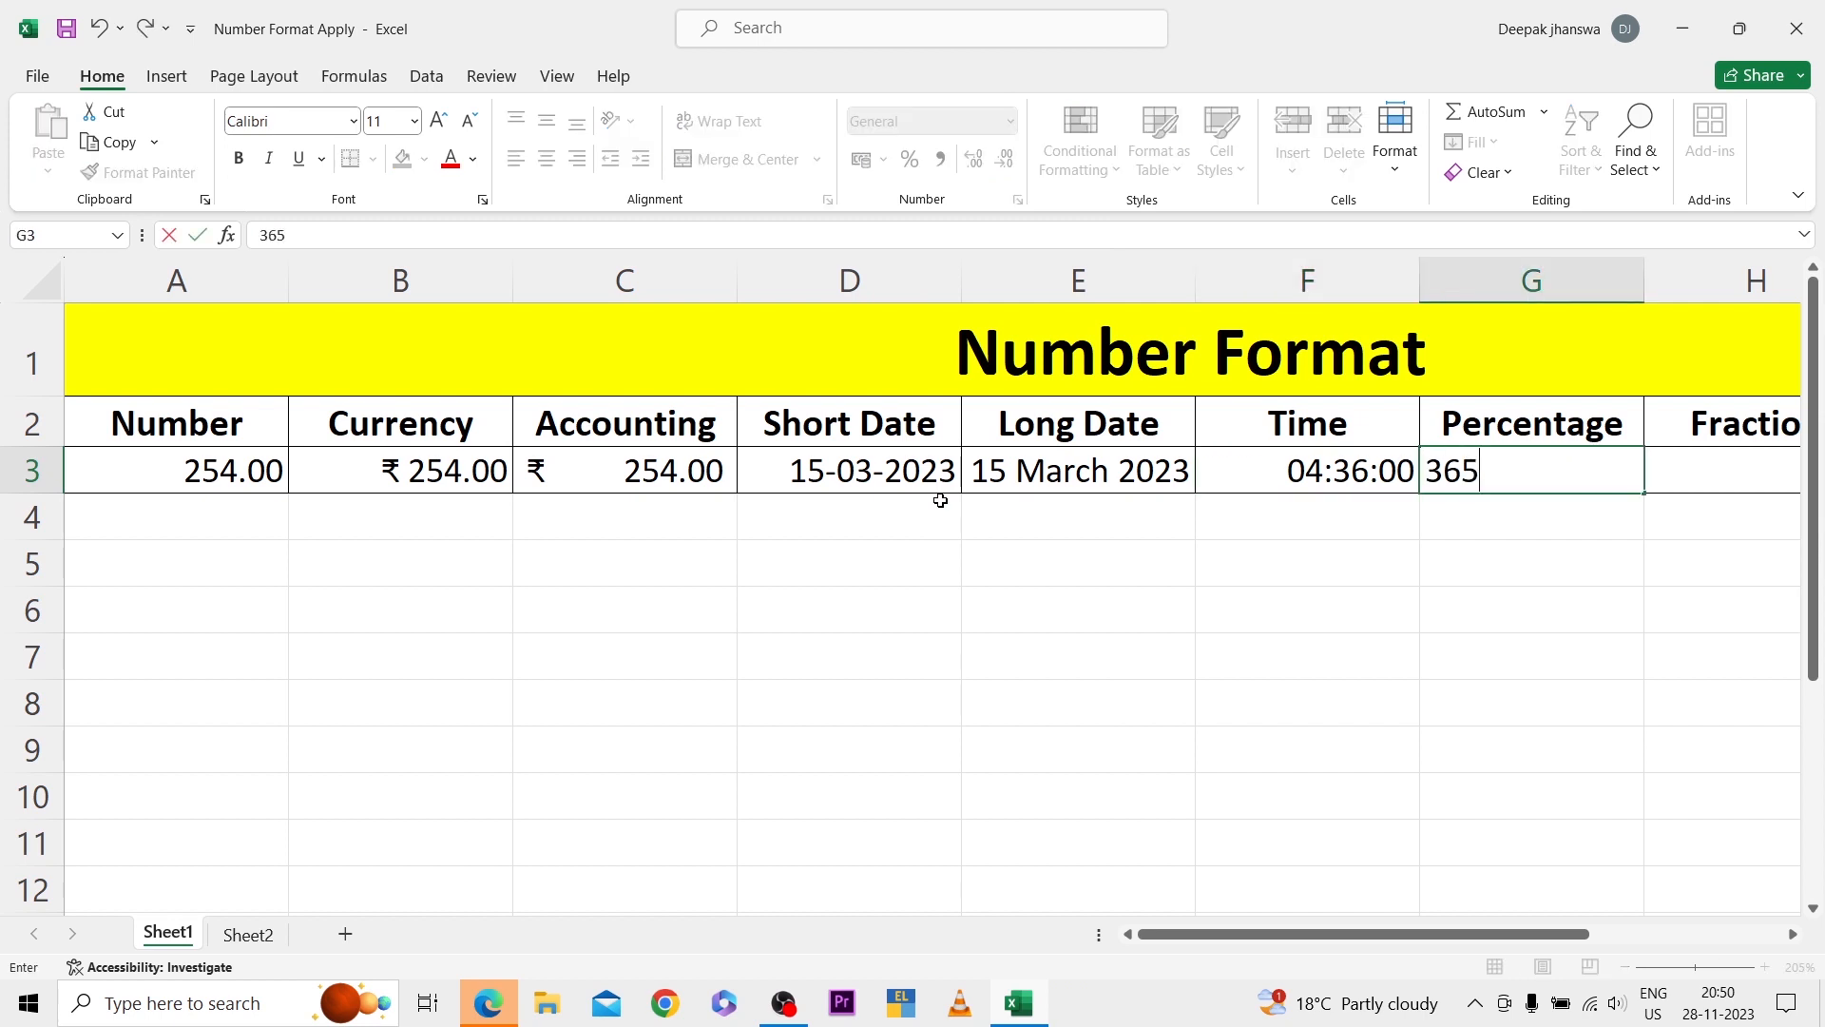
key("Return")
key("Up")
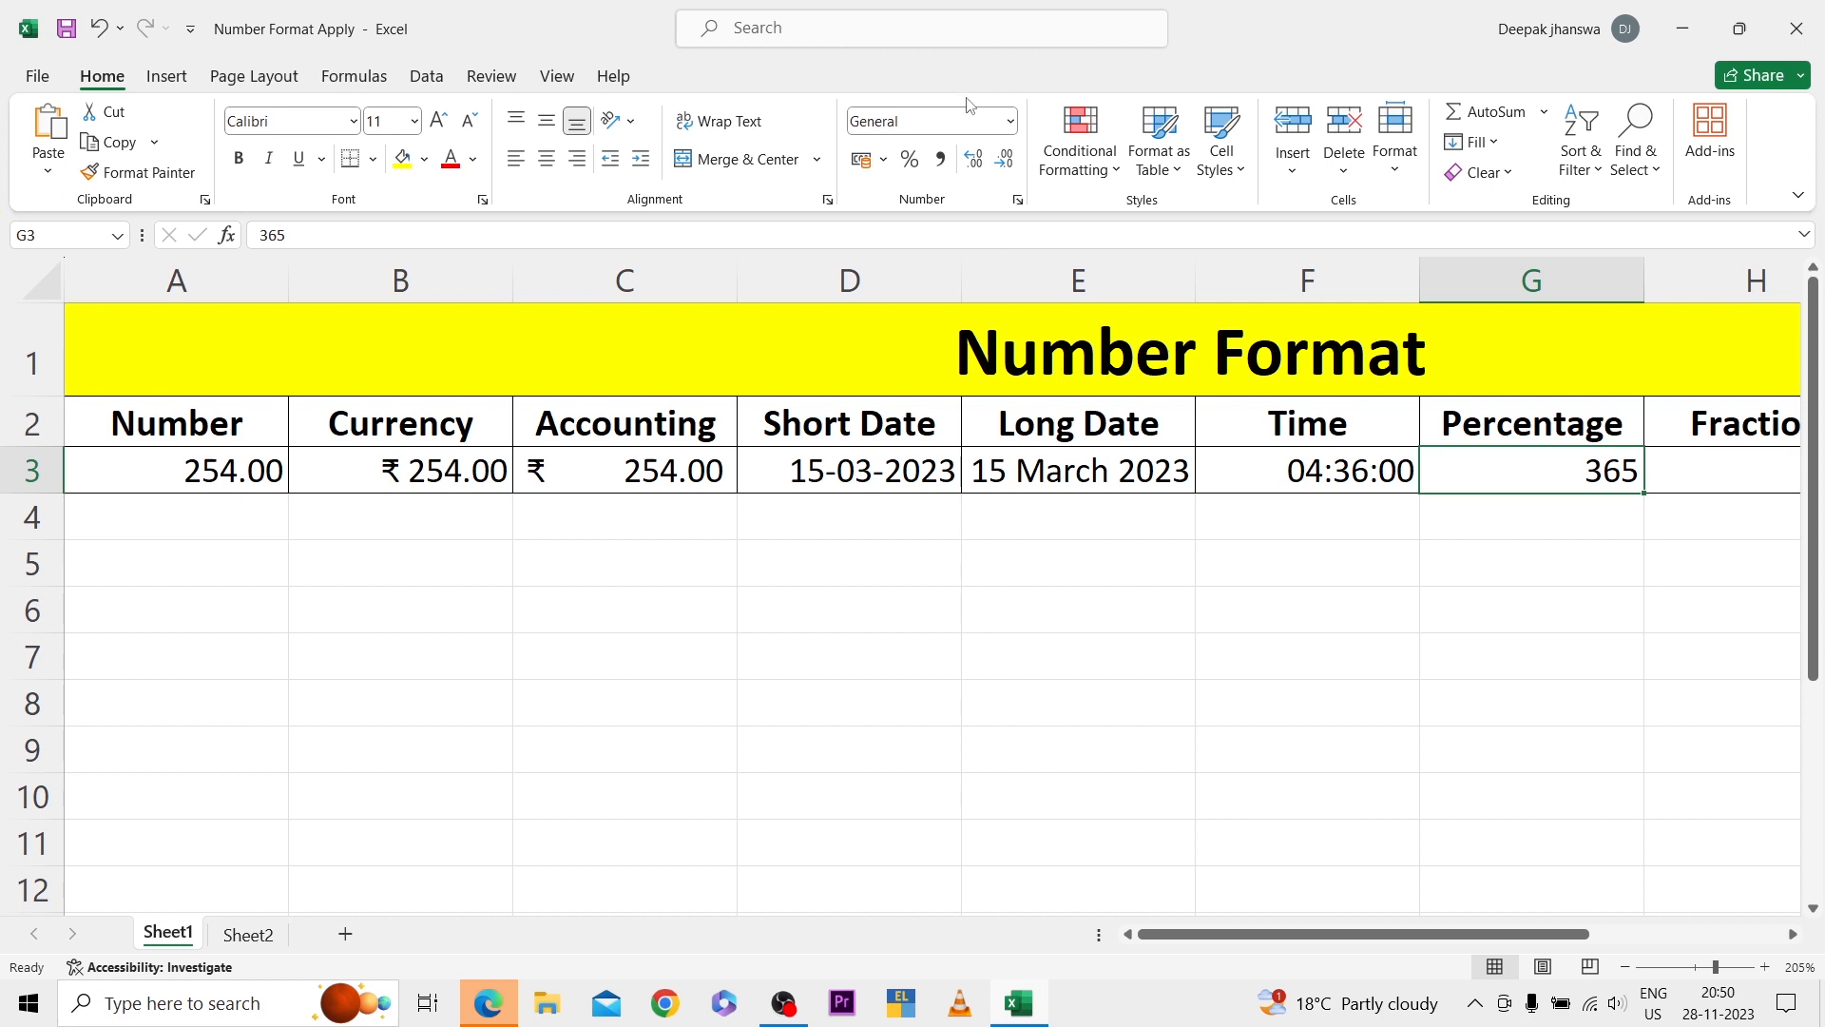
left_click(1010, 121)
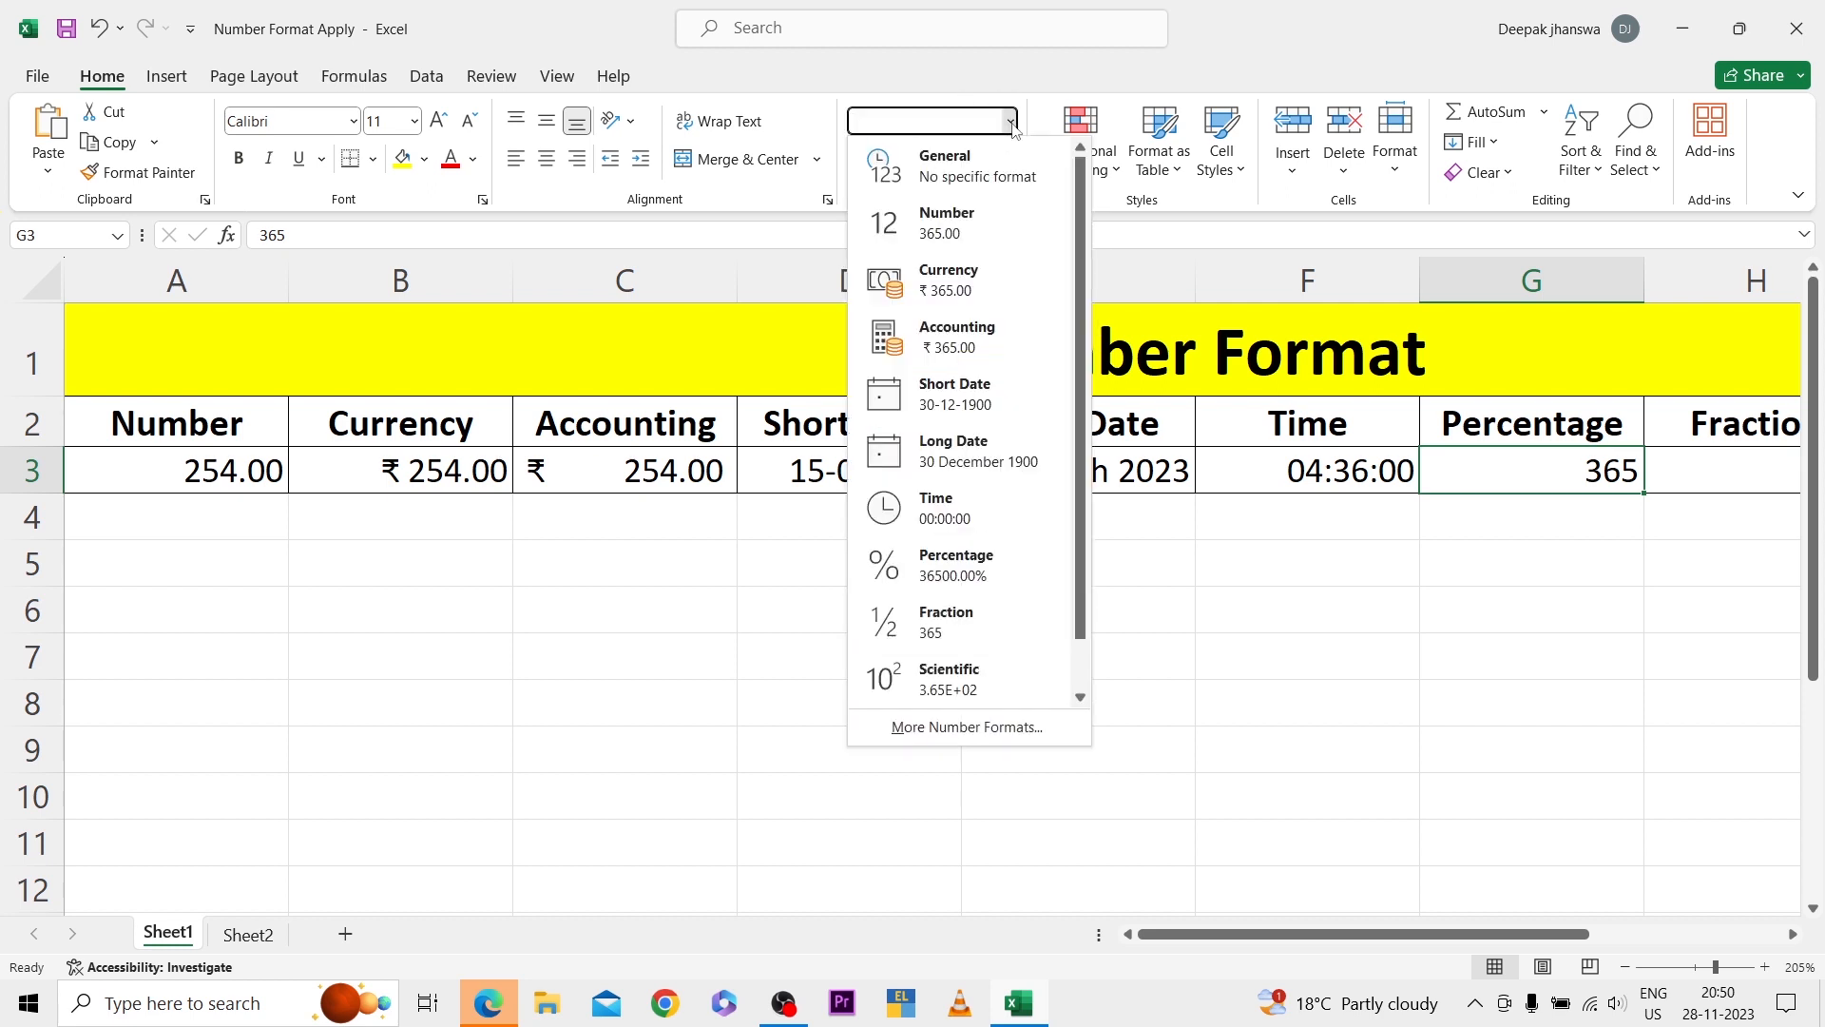
left_click(1007, 580)
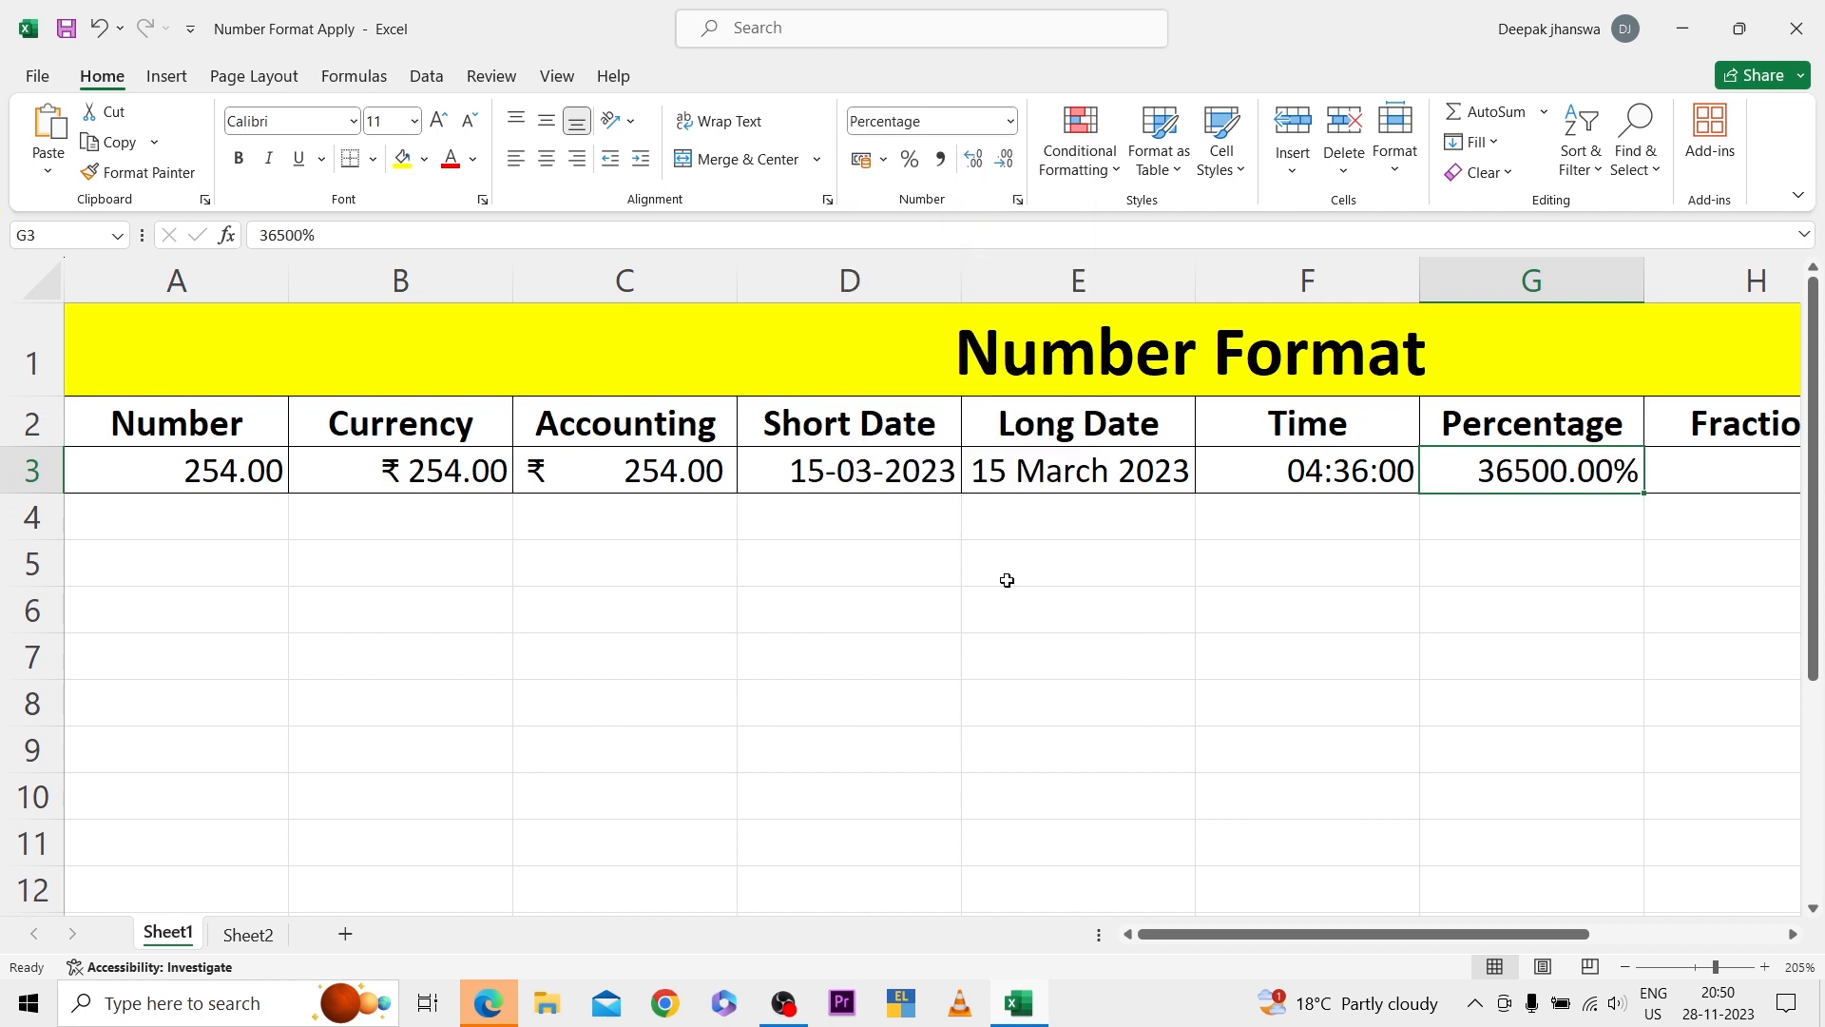
Enter 2.5 in cell H3 under the Fraction heading and apply the Fraction format to it
key("Right")
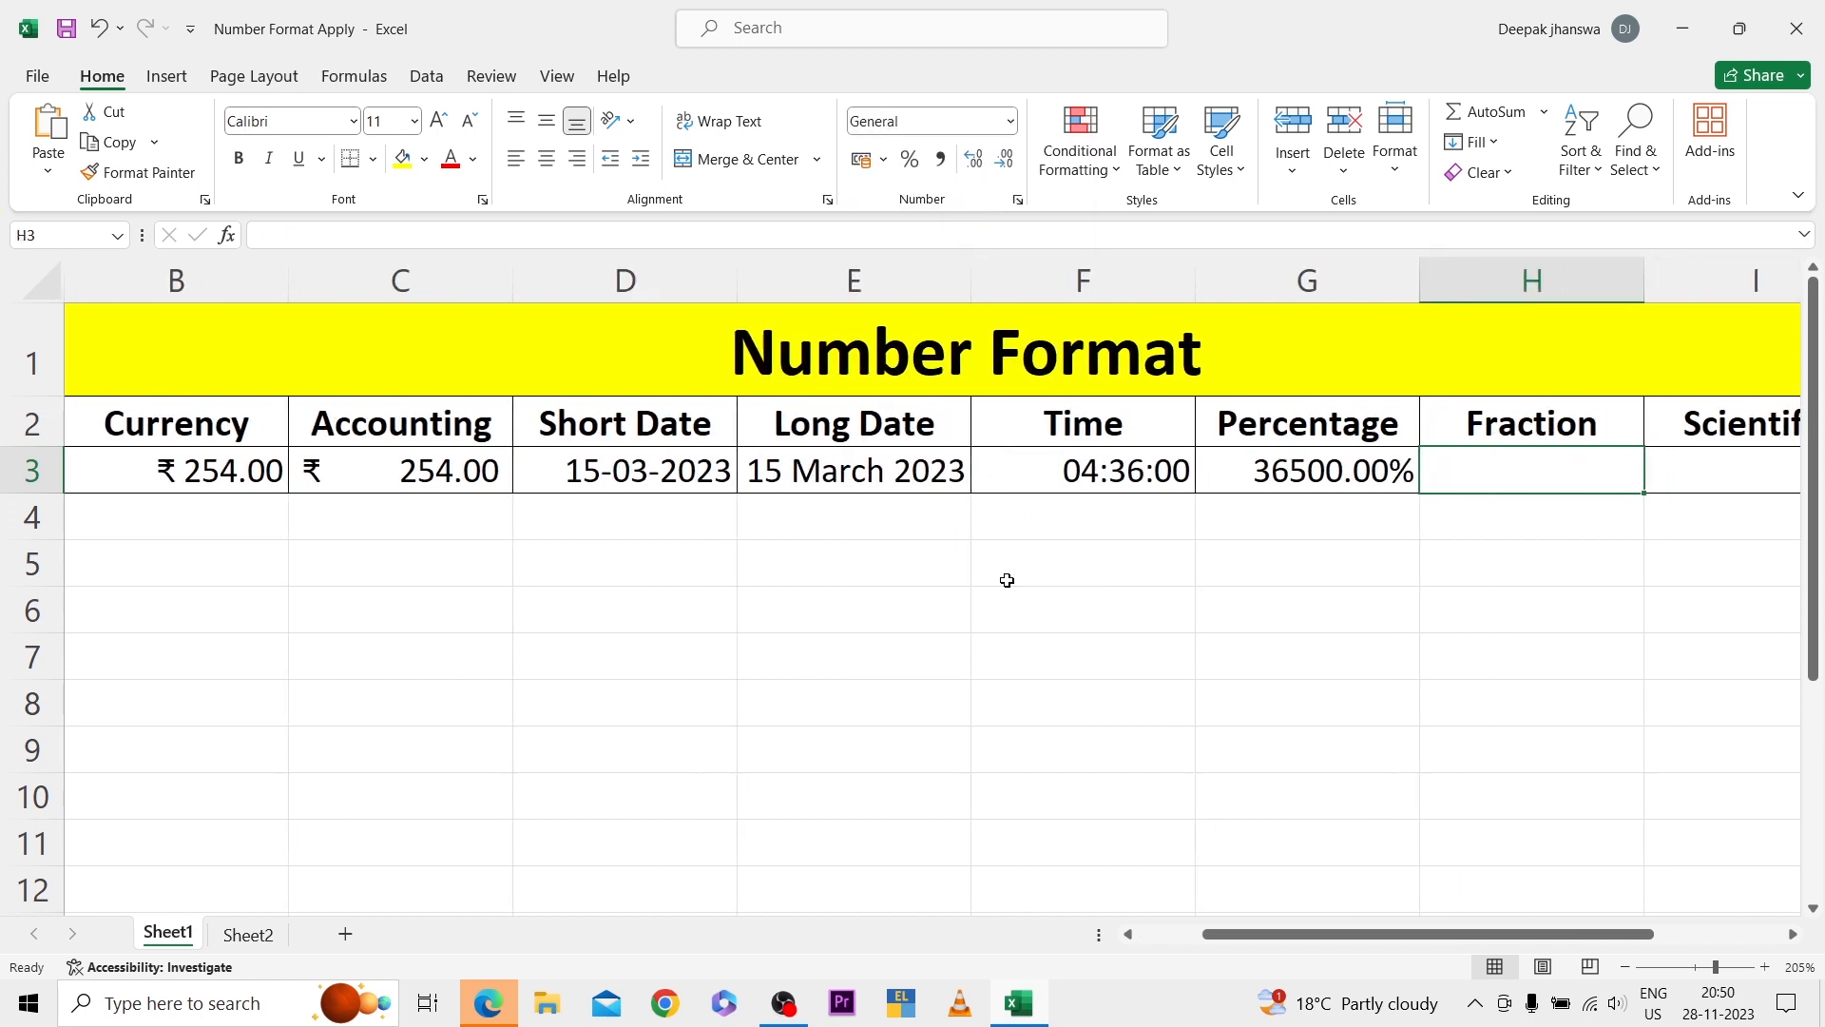
type("2.5")
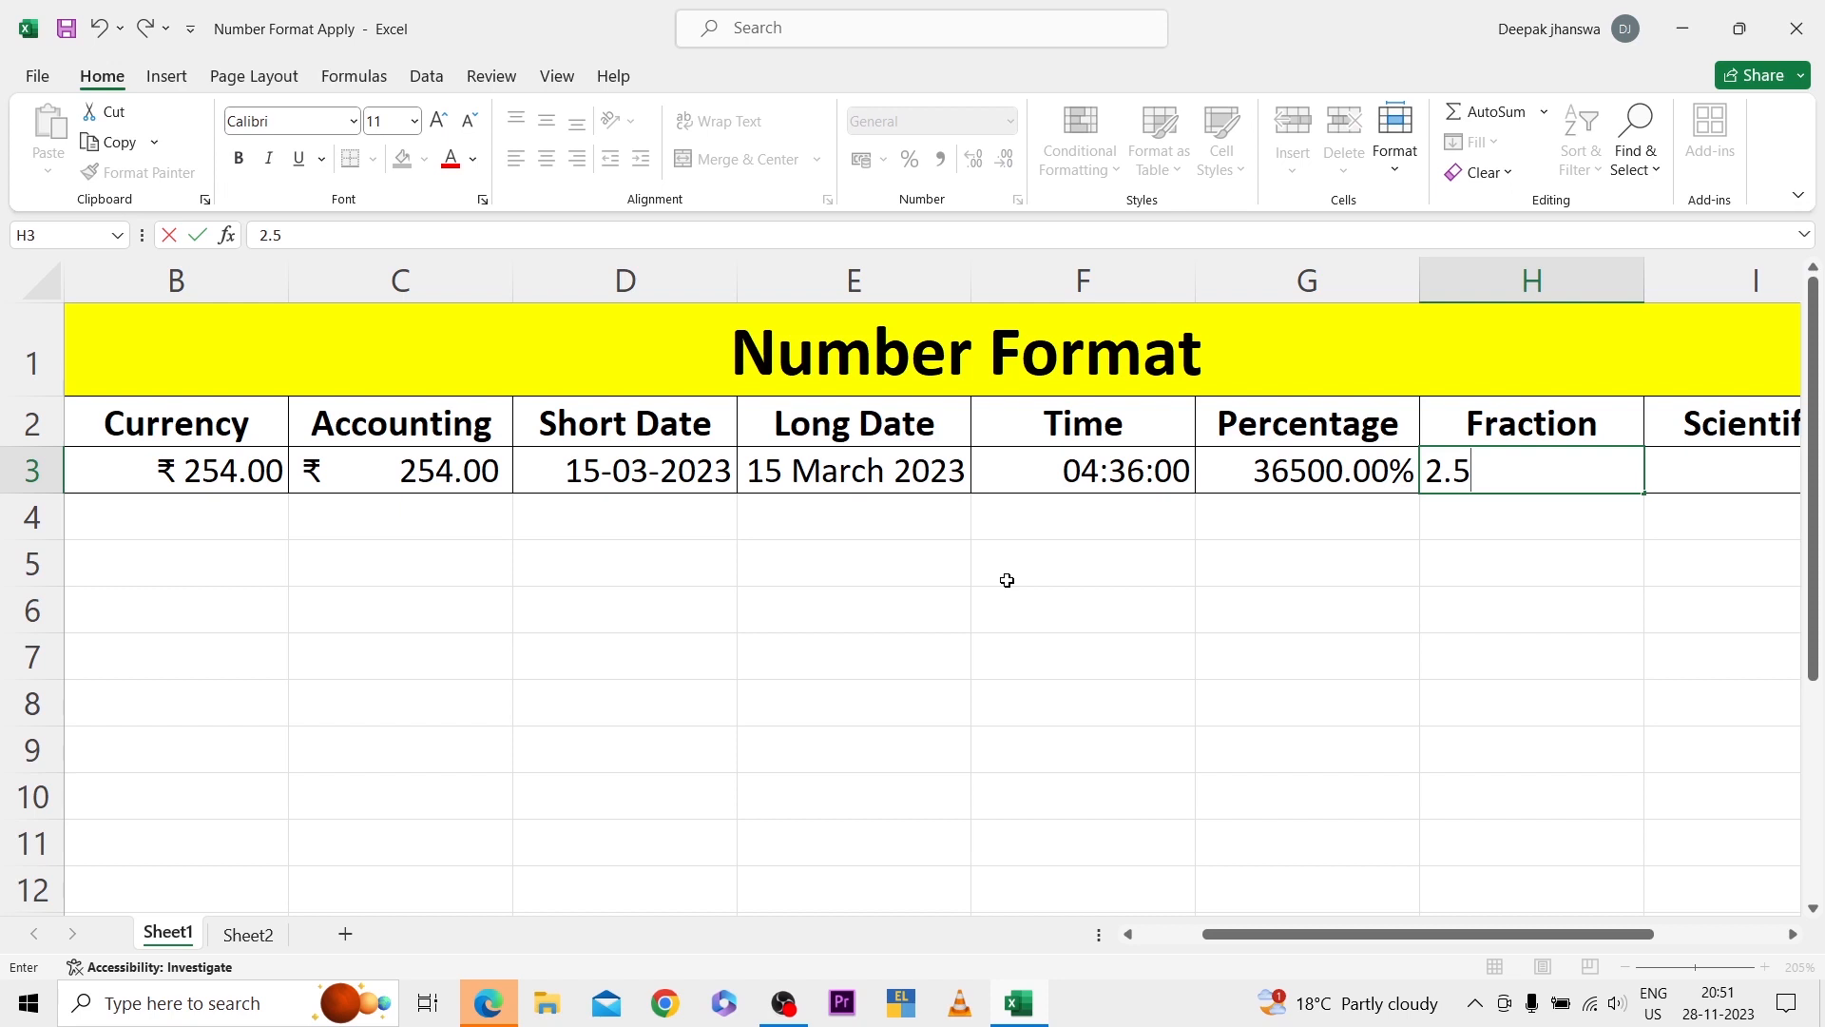
key("Return")
key("Up")
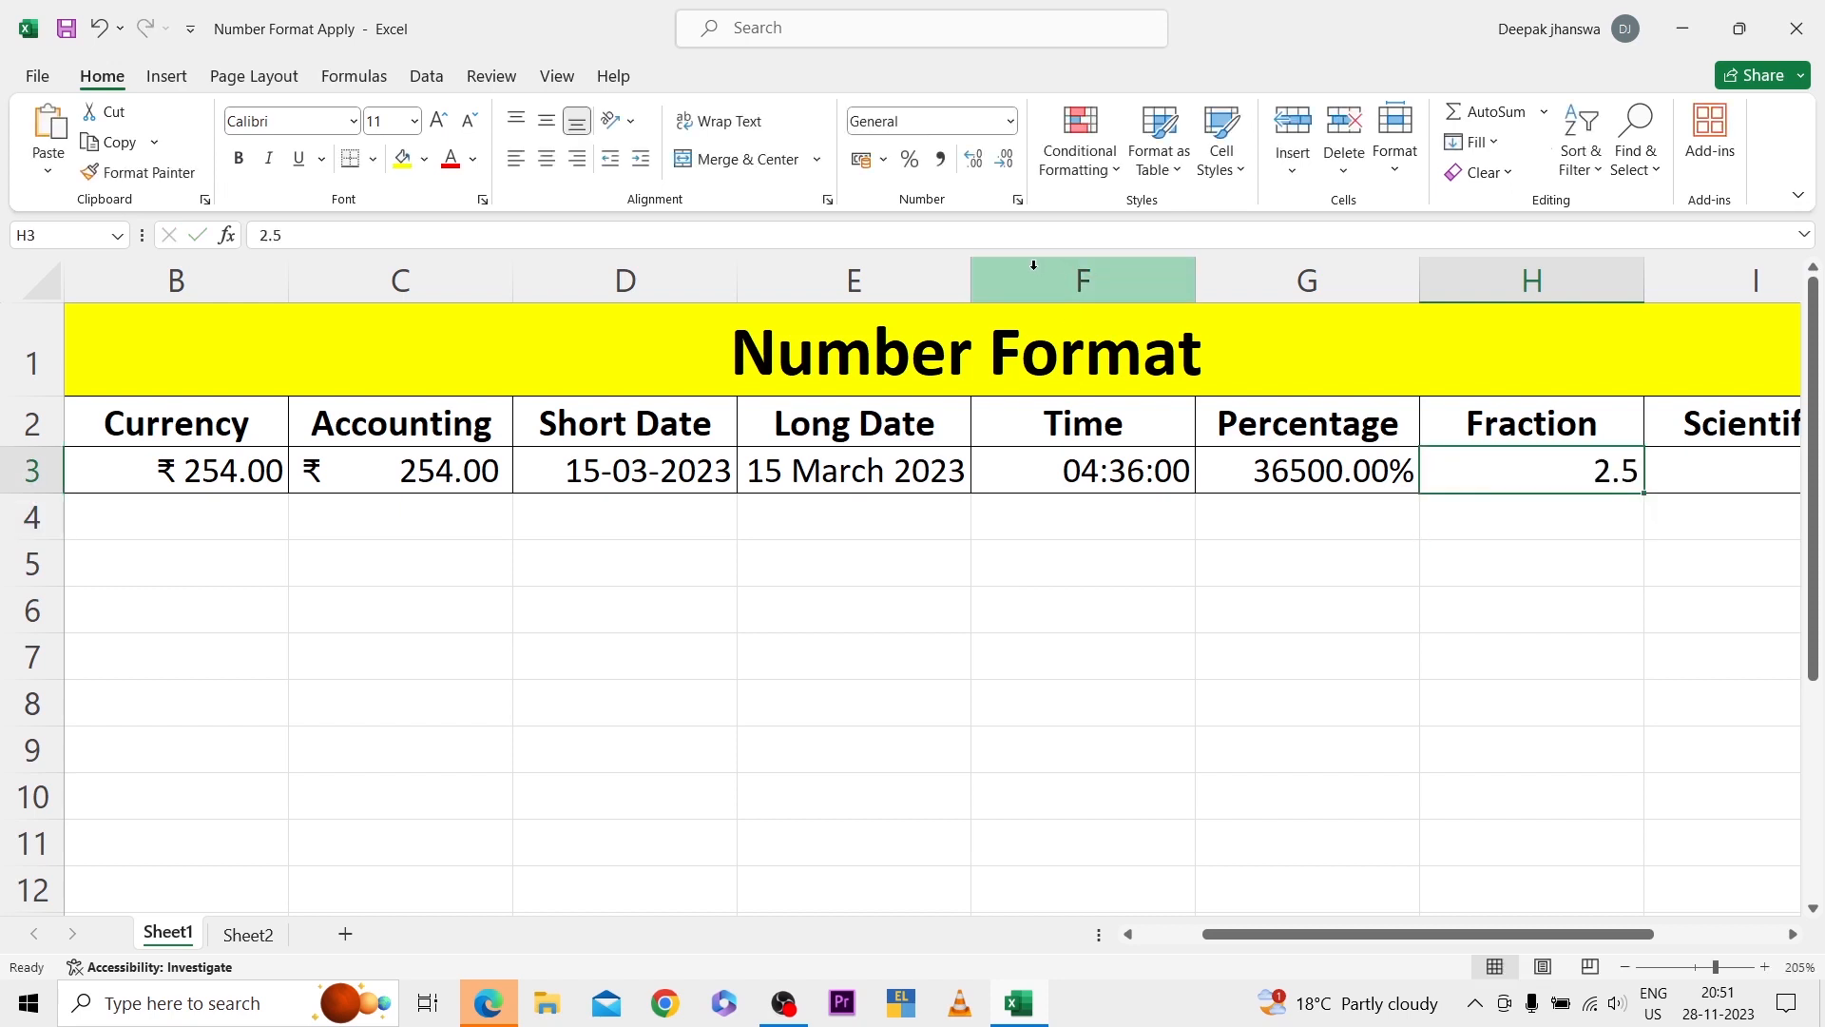
left_click(1010, 122)
left_click(939, 643)
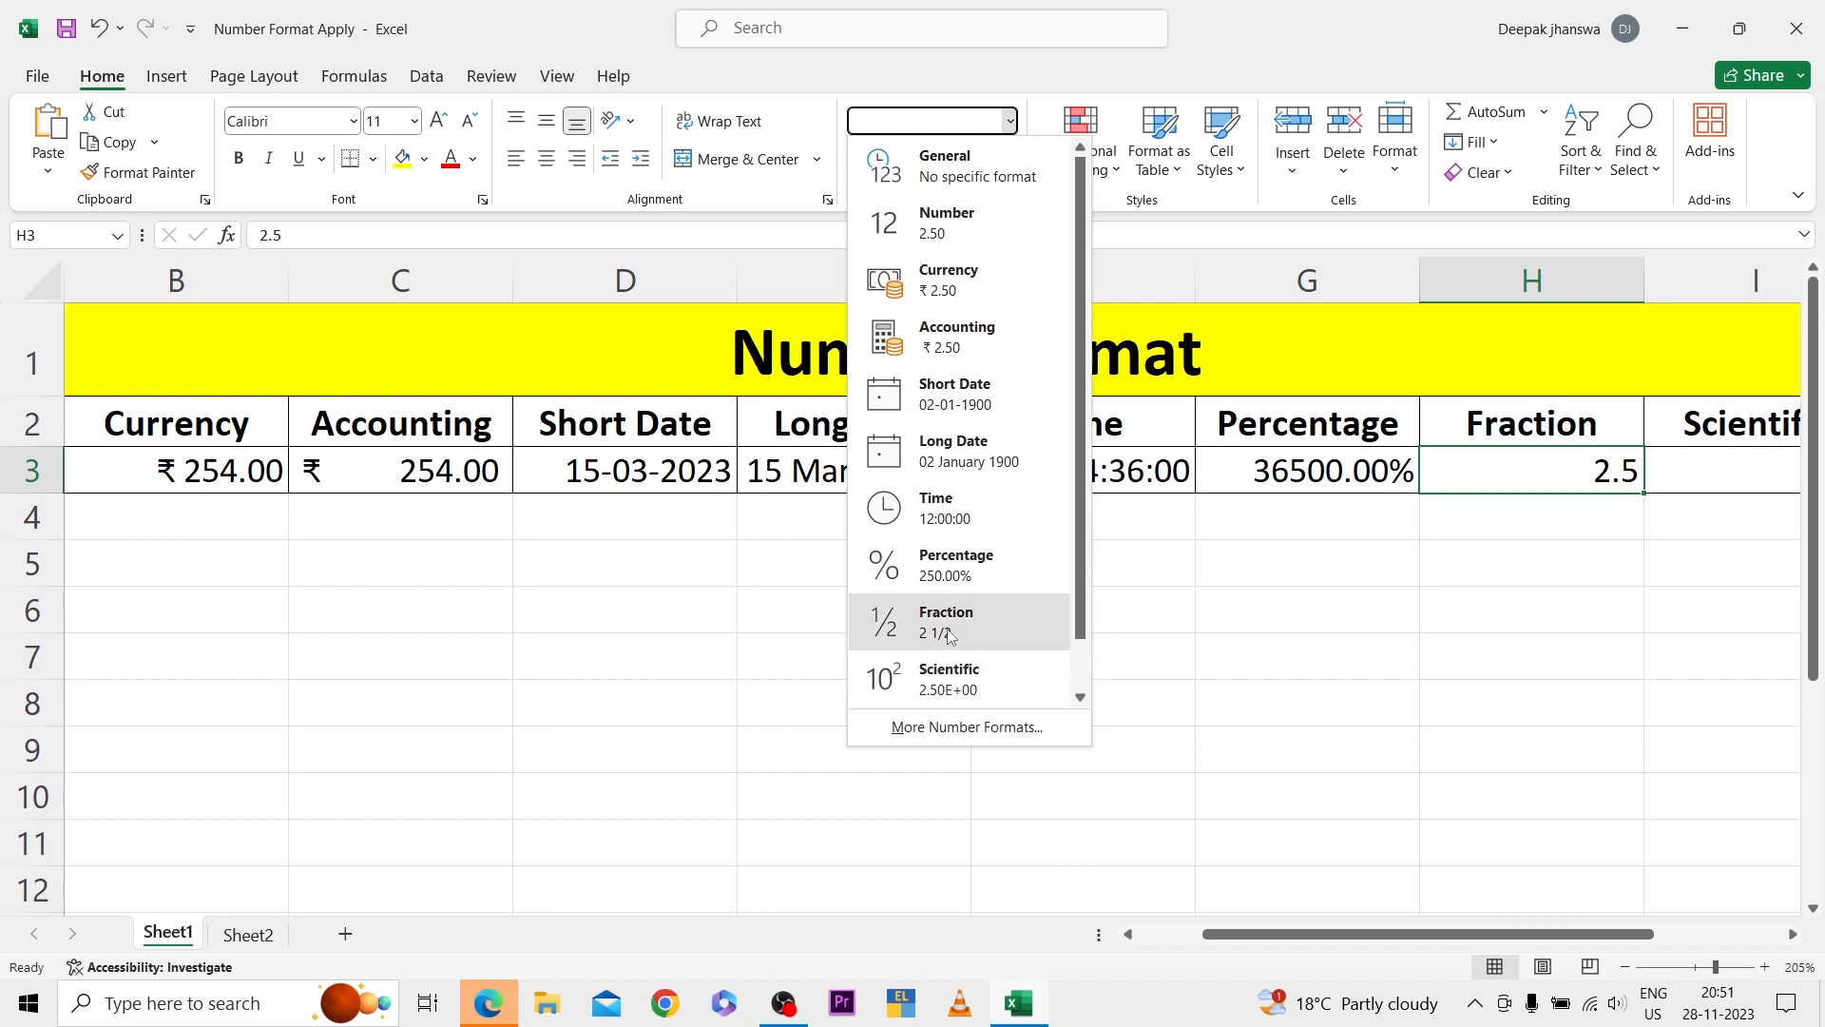
Enter 8563 in cell I3 under the Scientific heading and apply the Scientific format to it
key("Right")
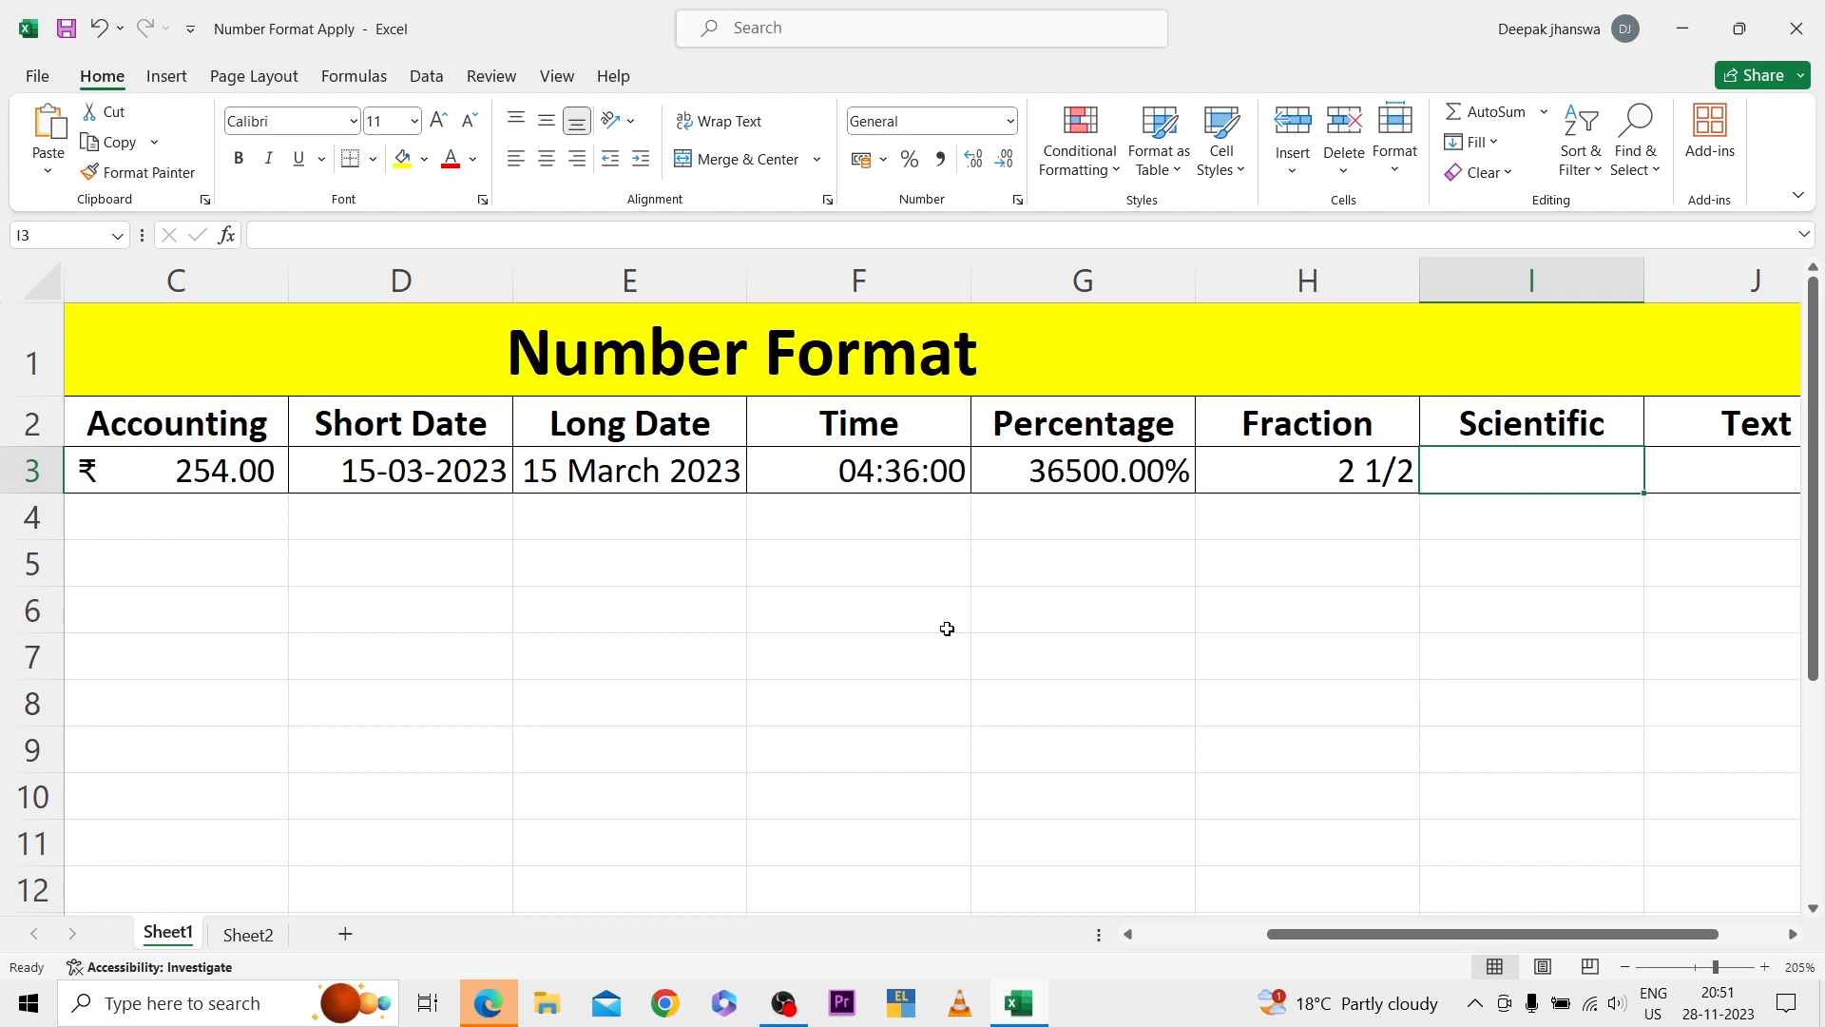
type("8563")
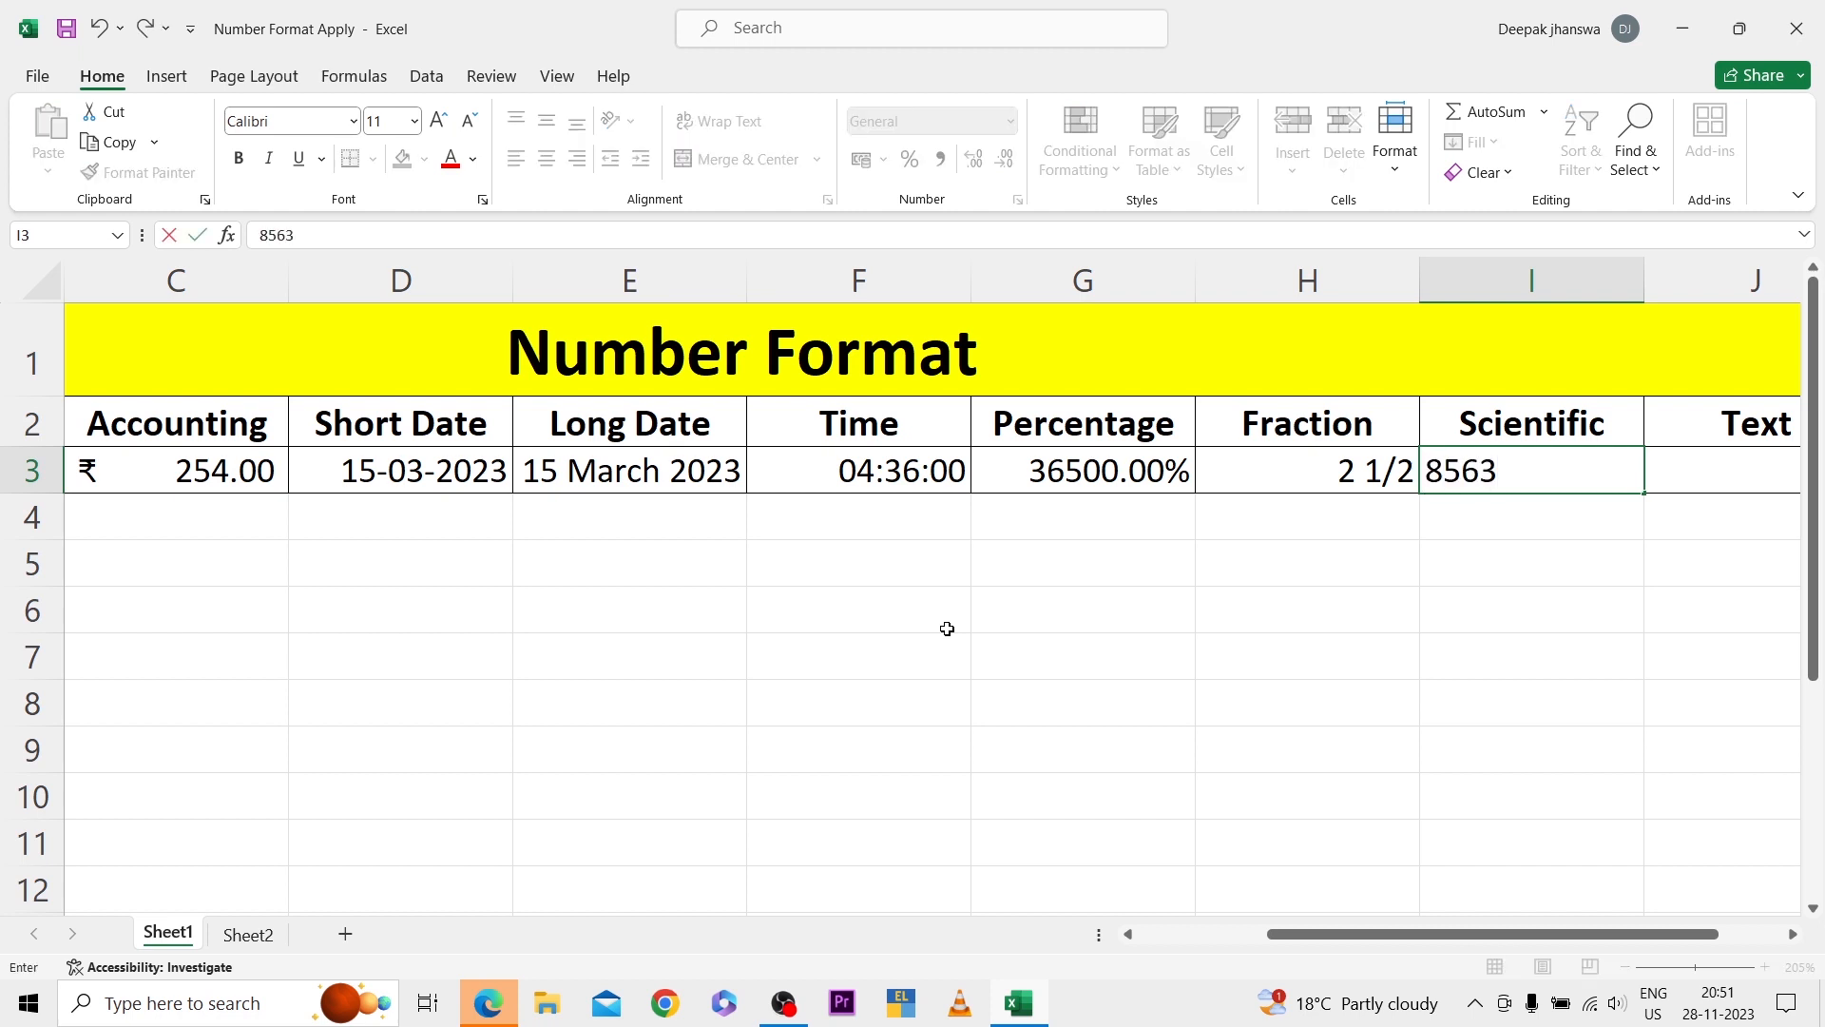
key("Up")
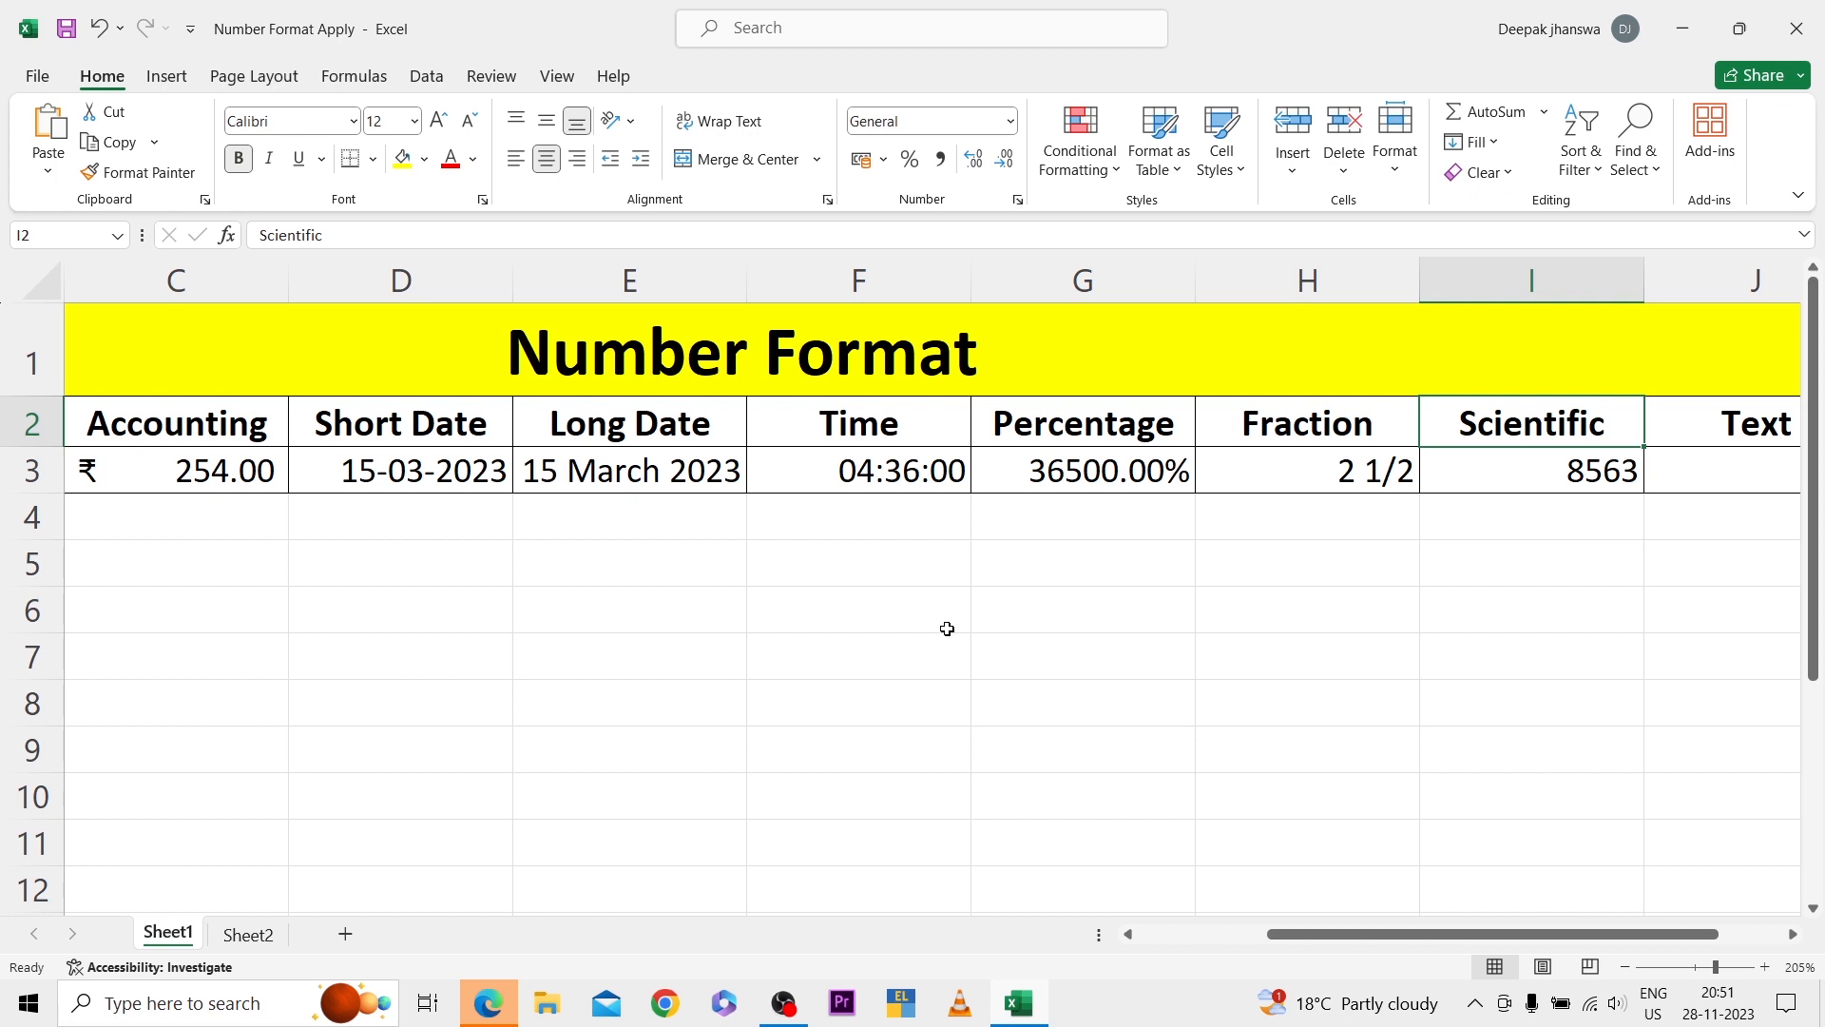
key("Down")
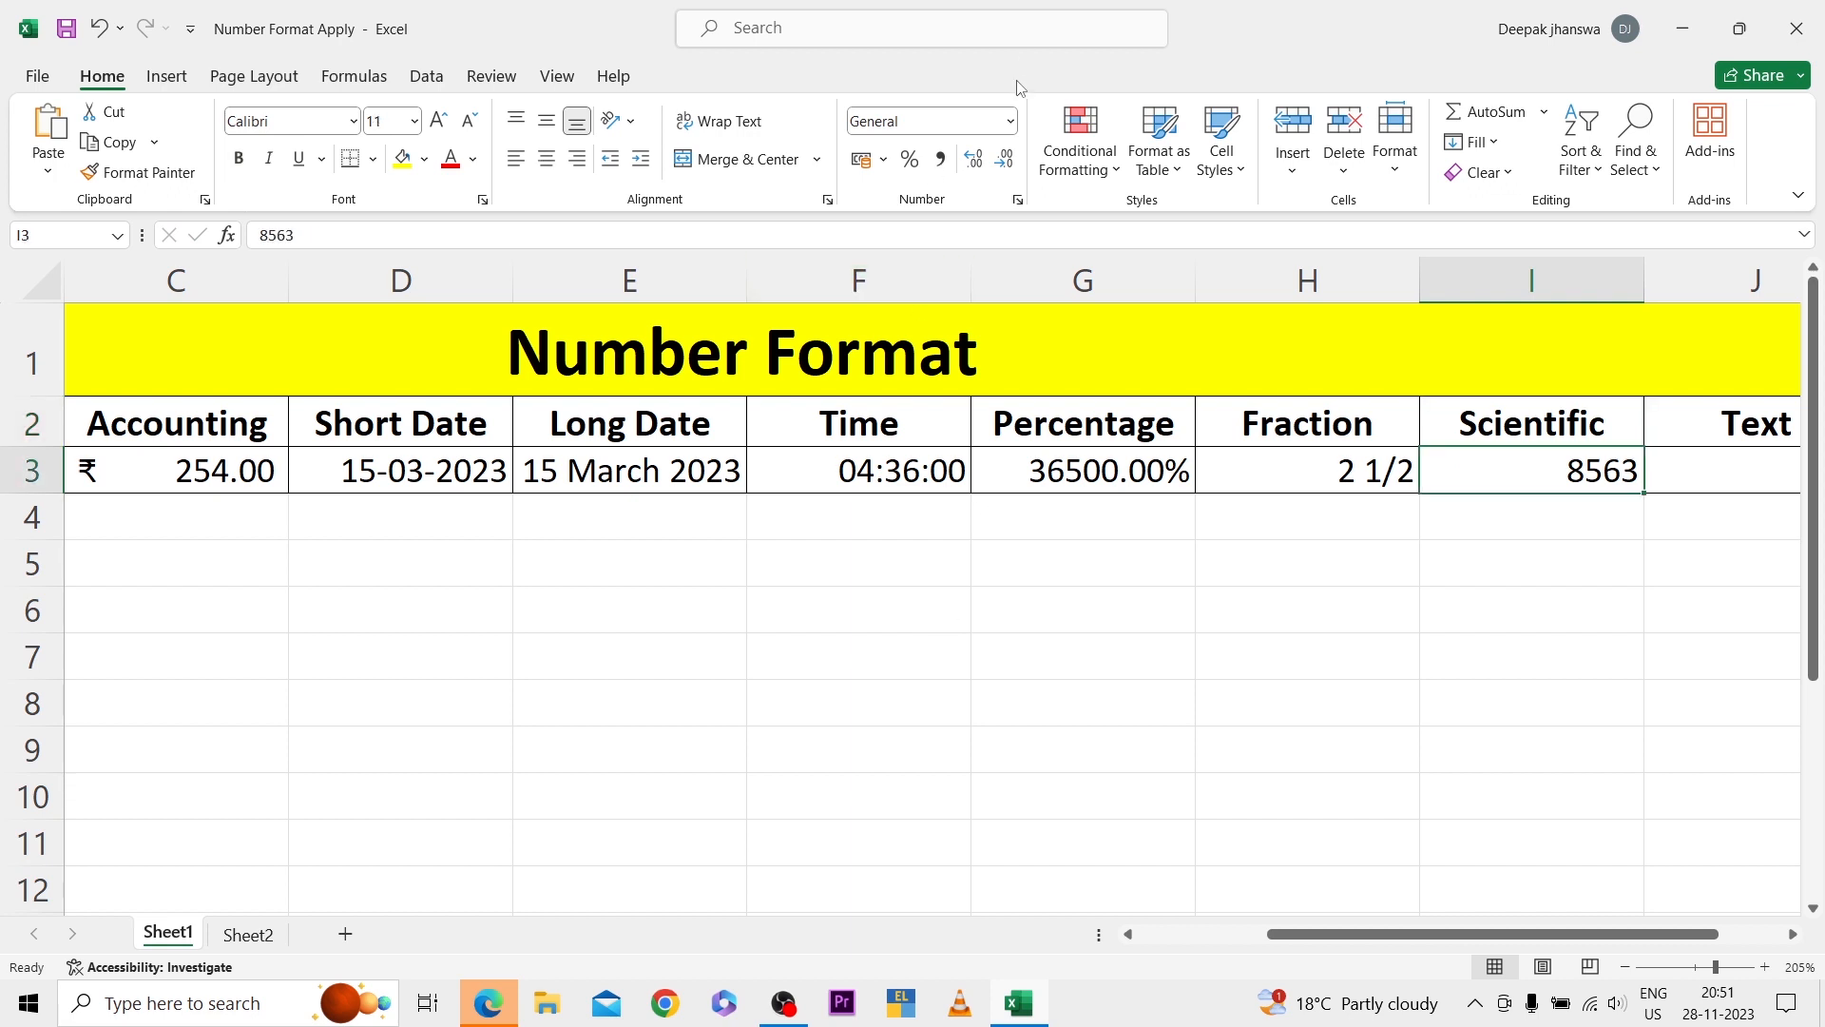
left_click(1010, 122)
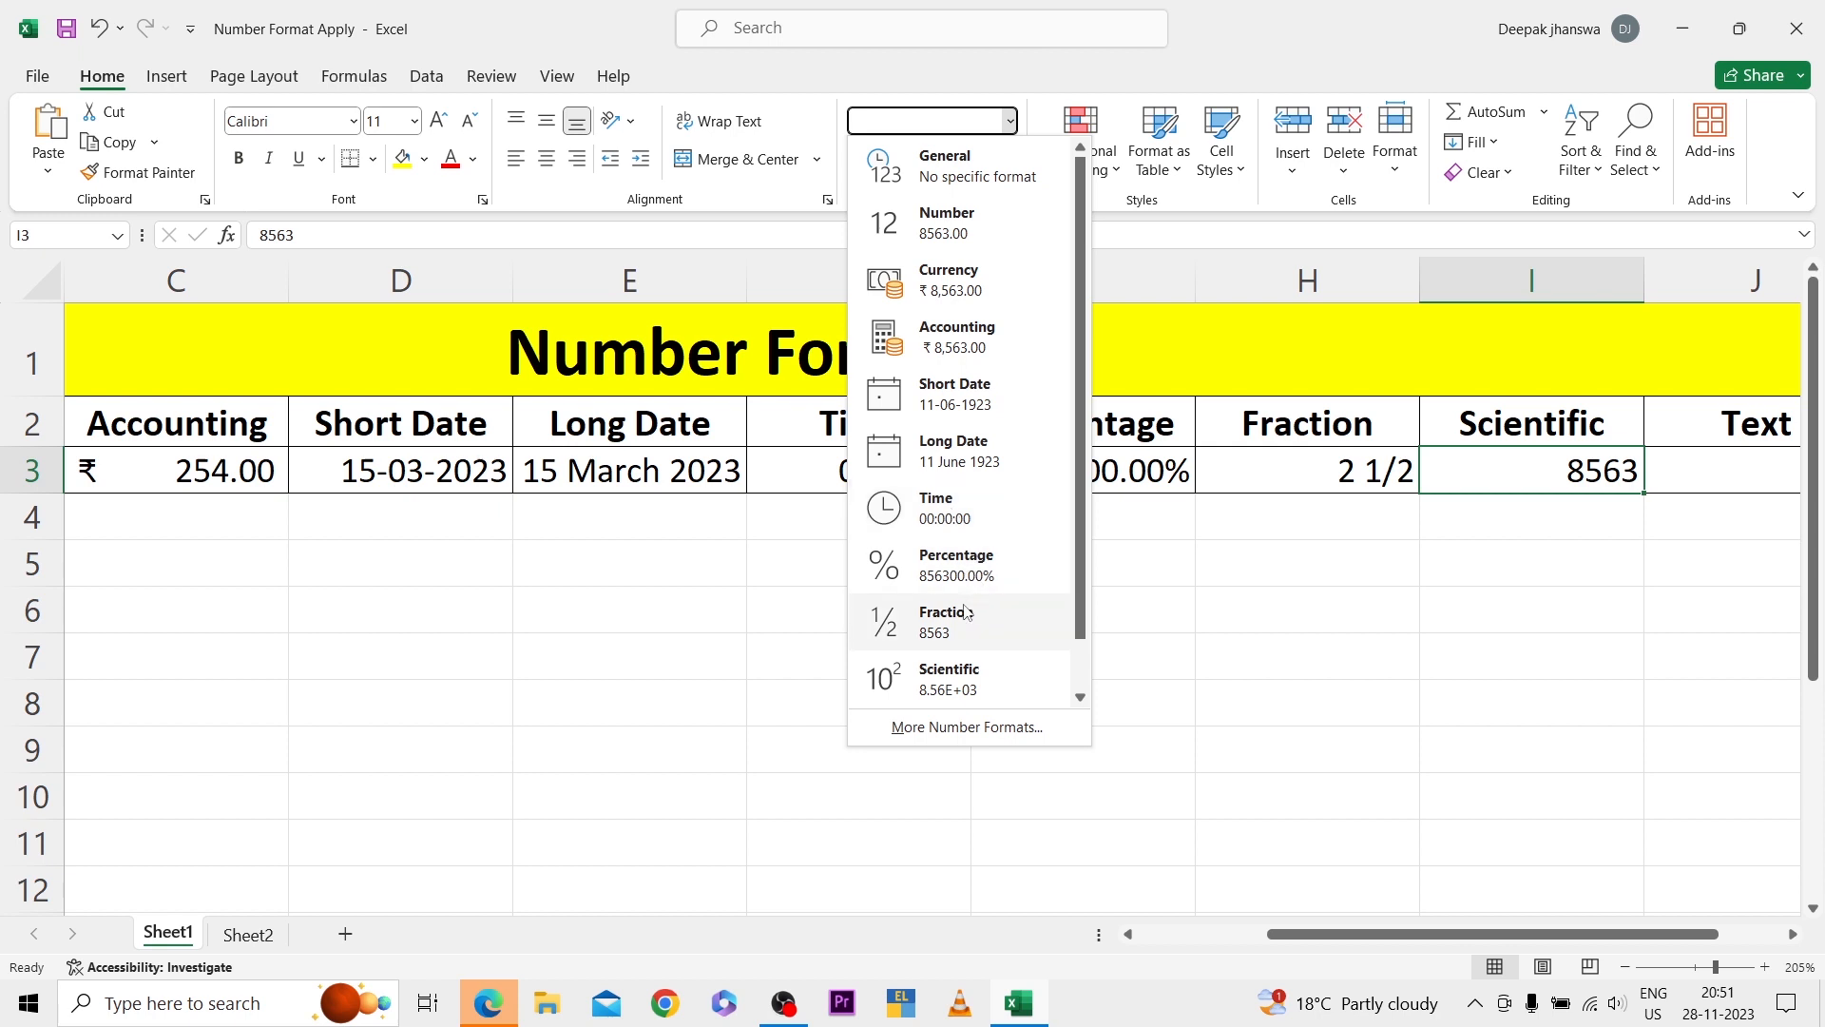
left_click(954, 675)
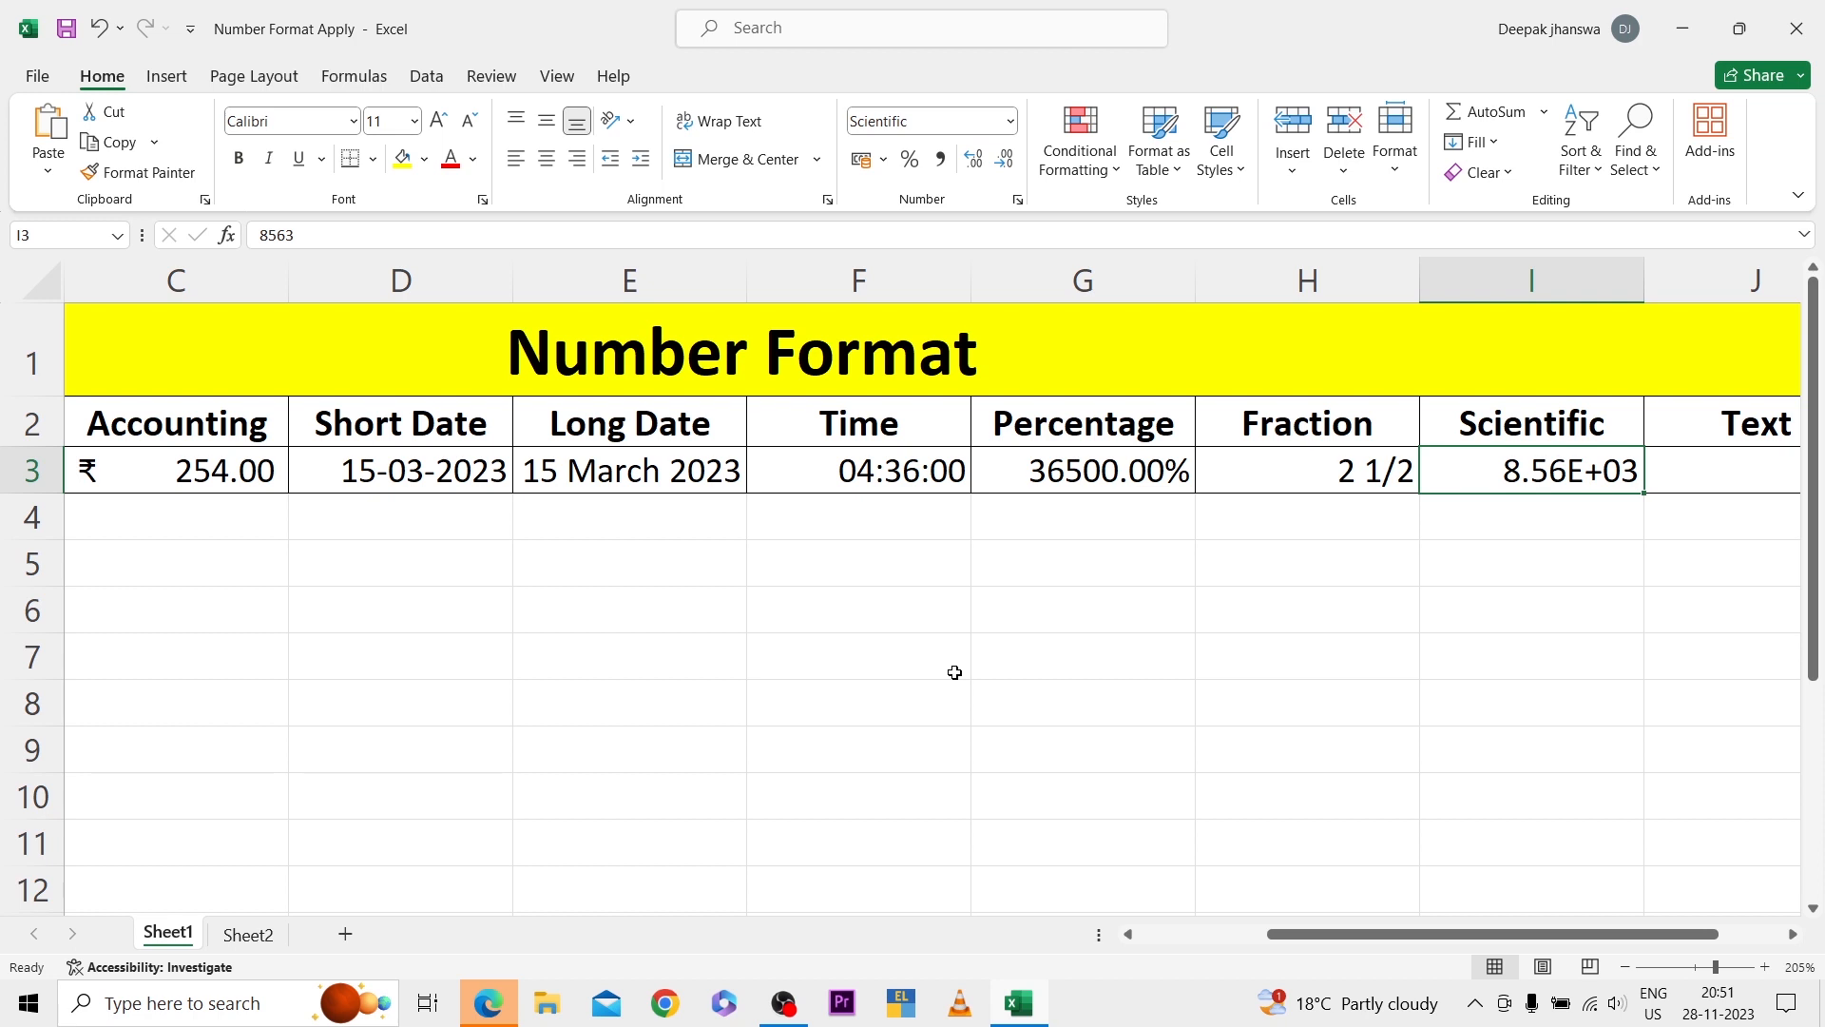
key("Right")
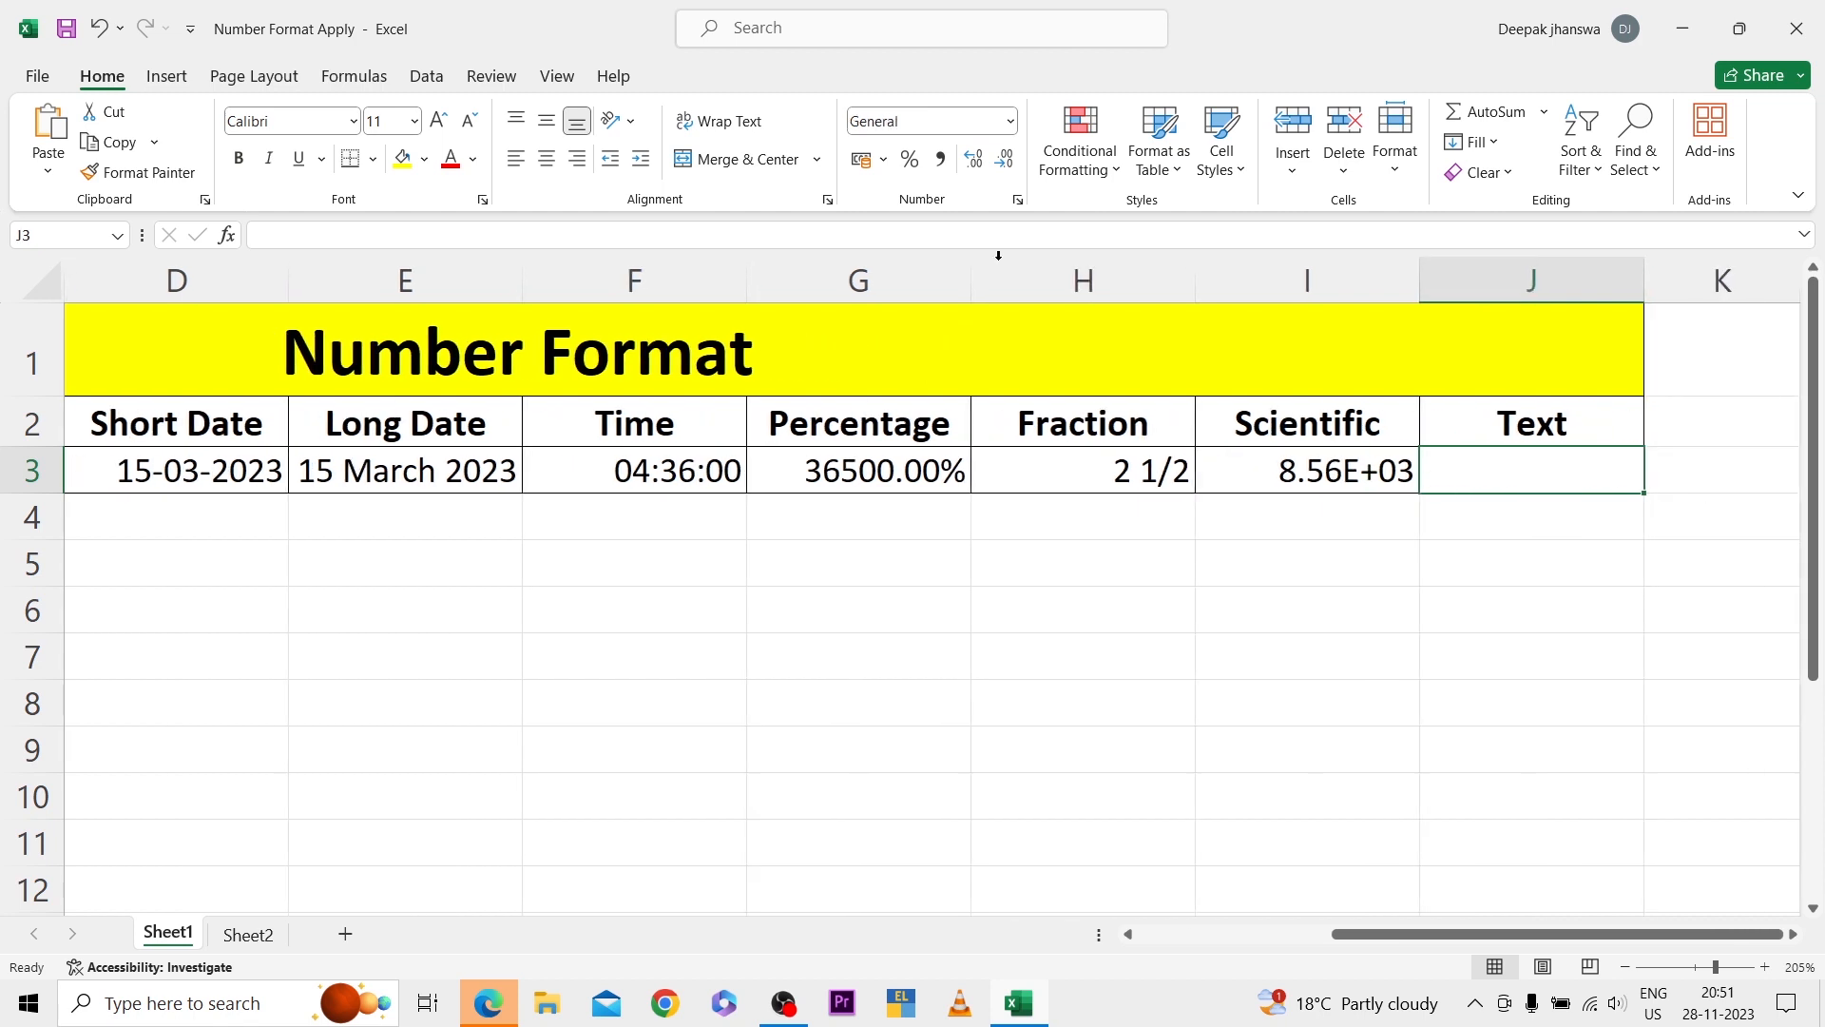
left_click(1011, 121)
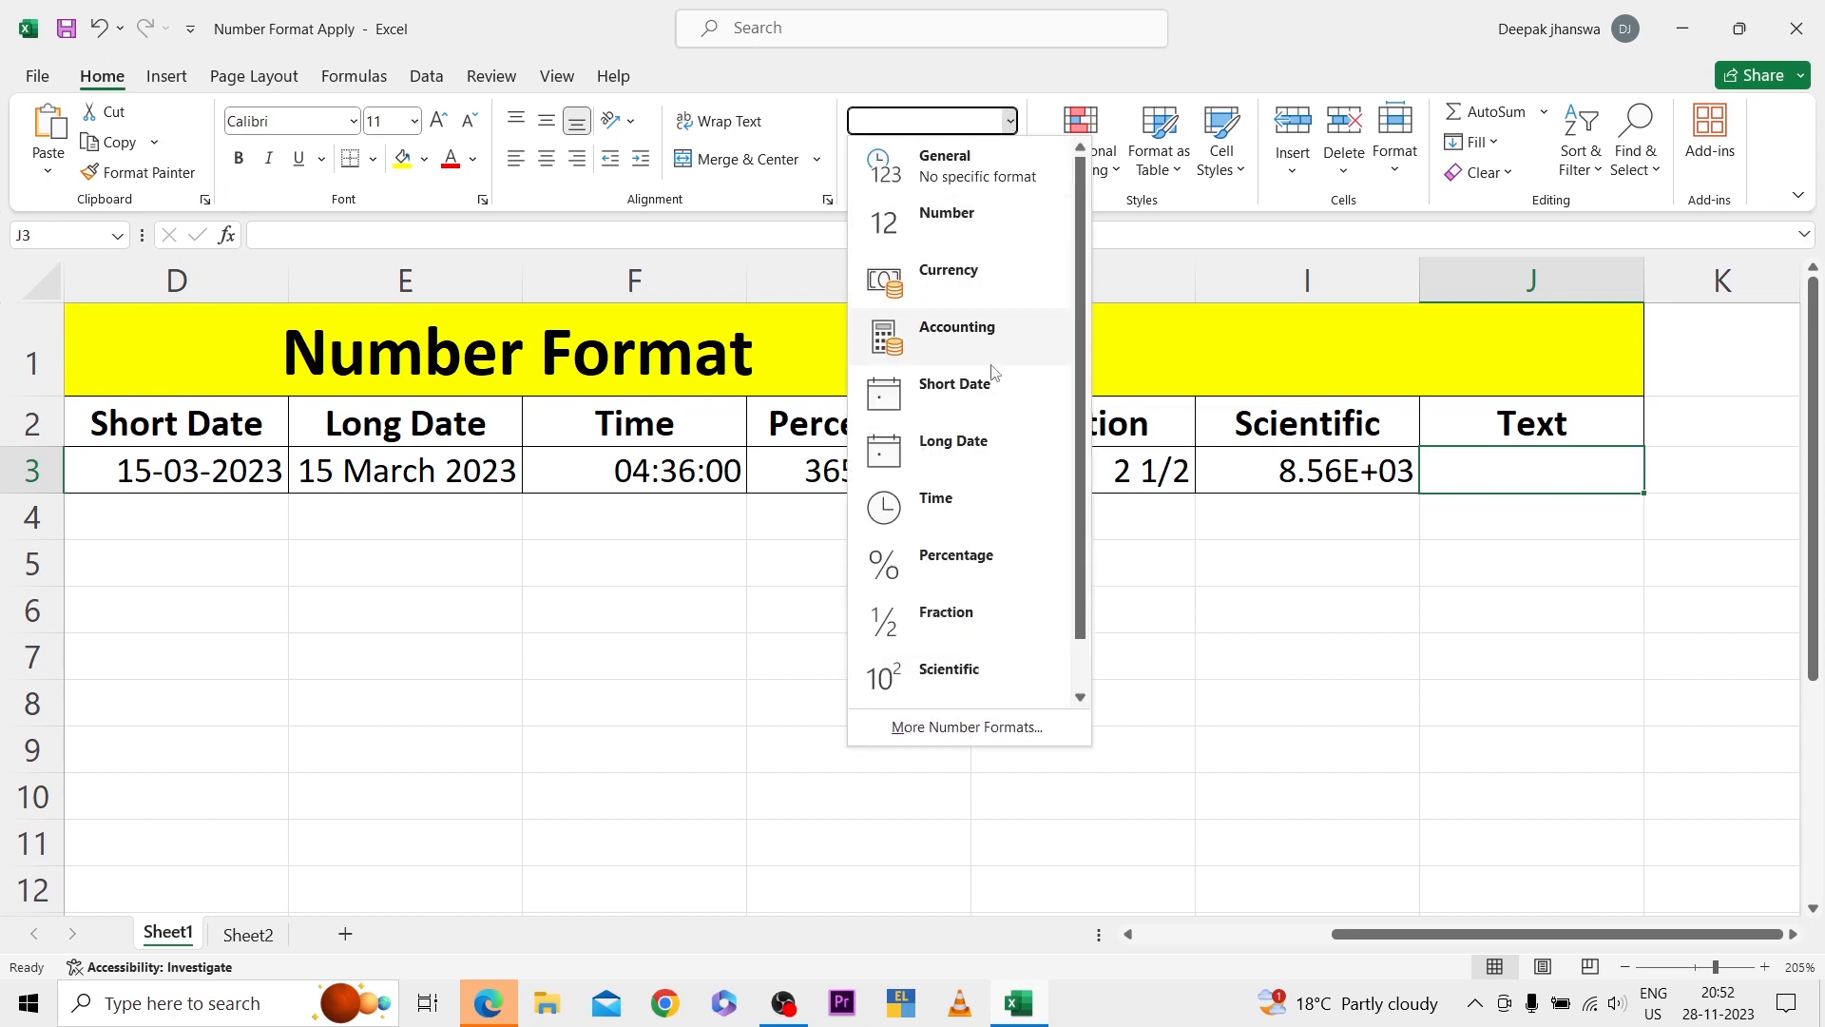
scroll(994, 372, "down", 1)
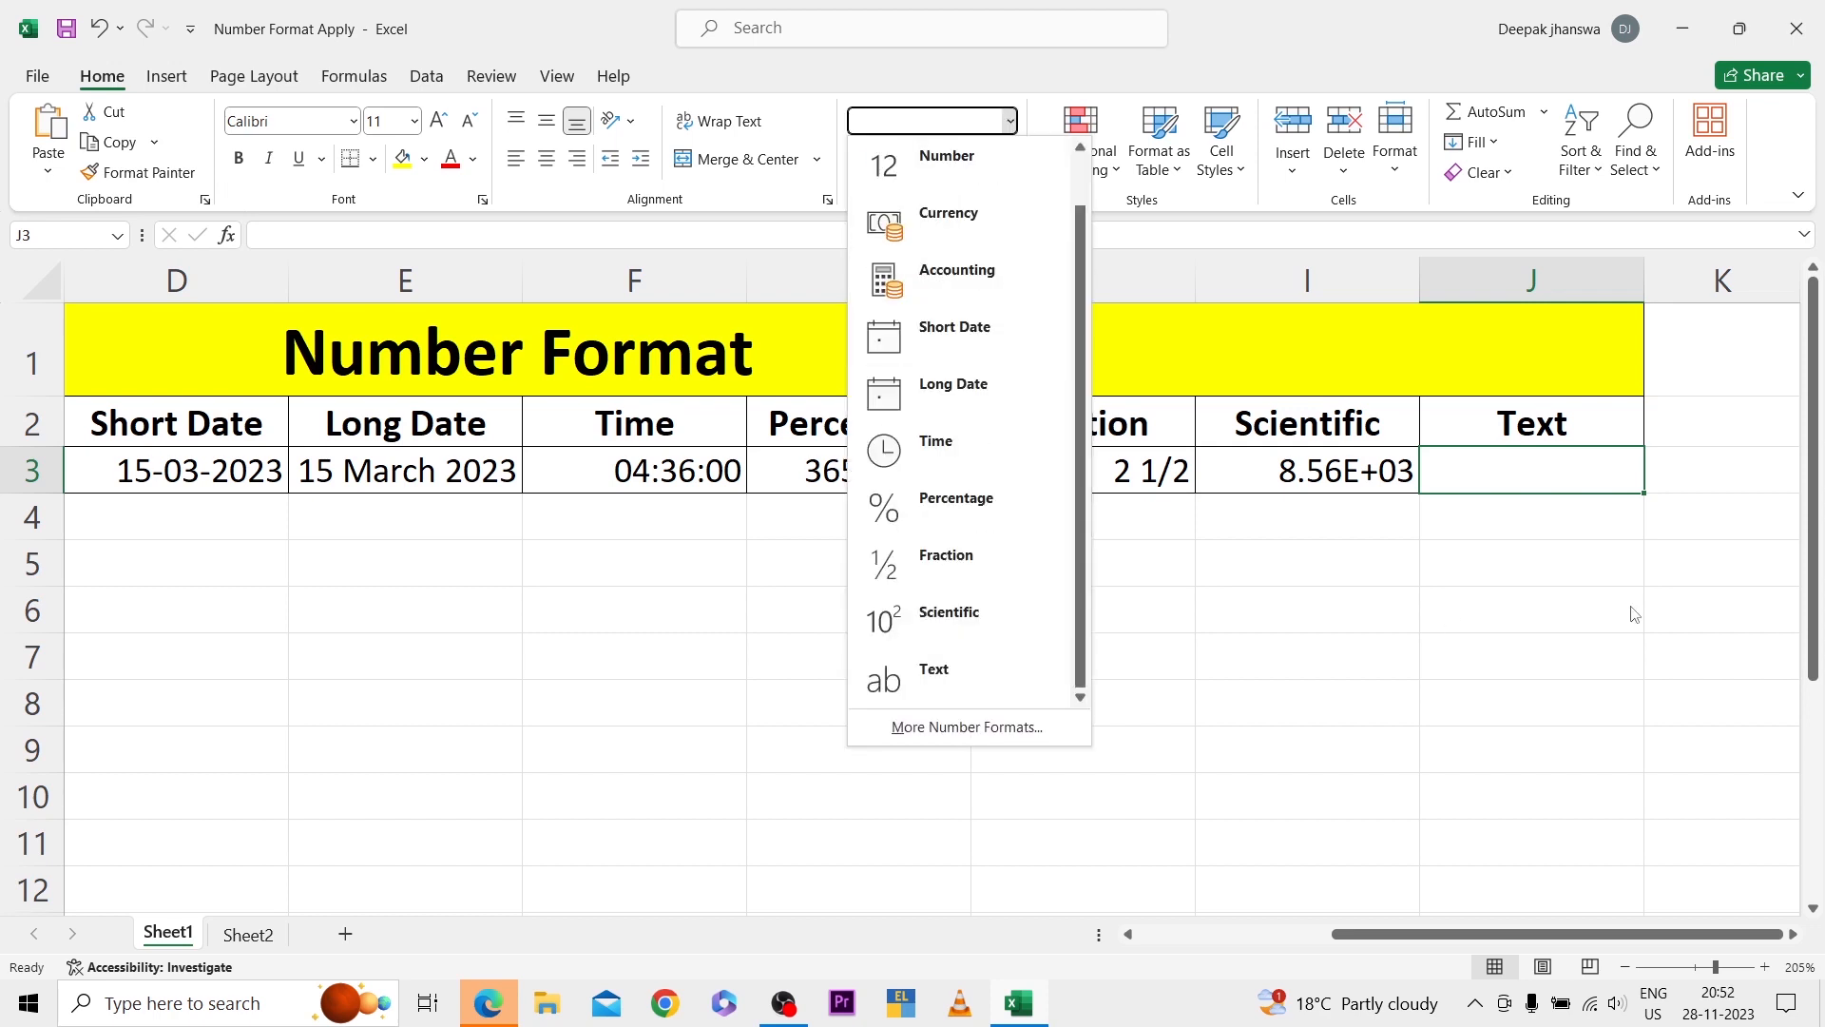
left_click(1521, 473)
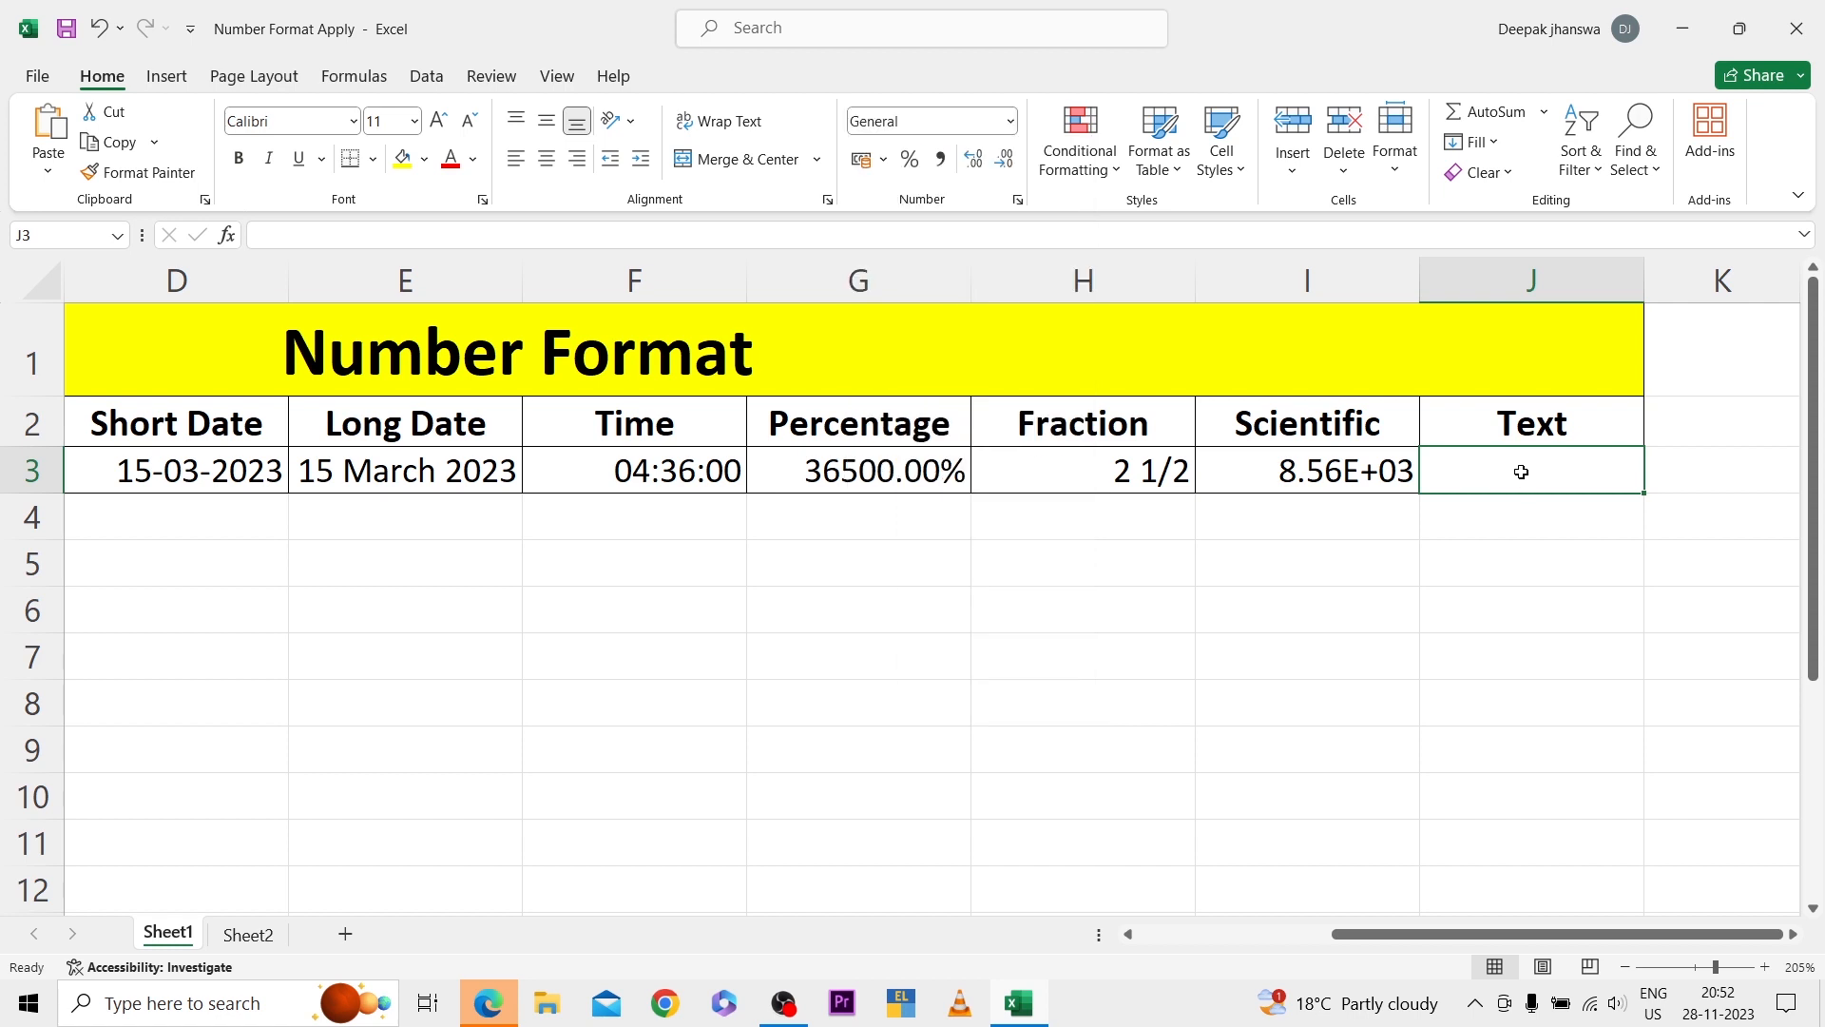
type("8")
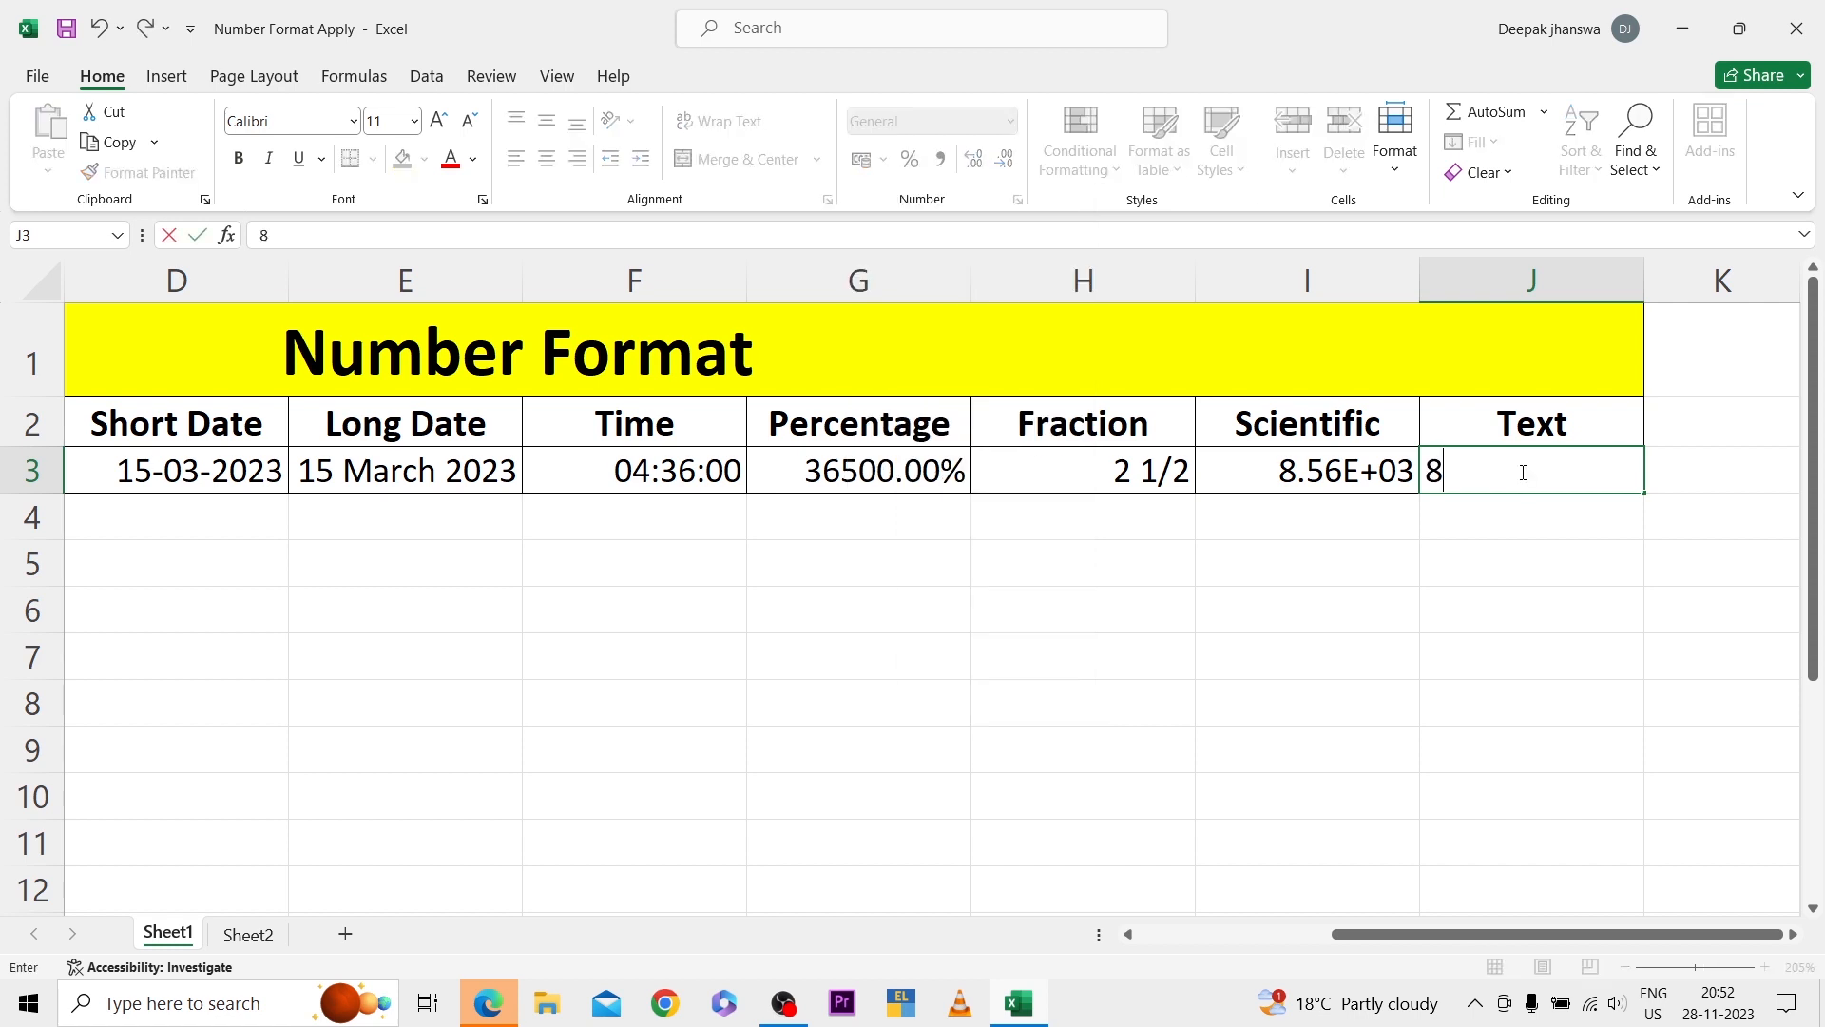
type("745216")
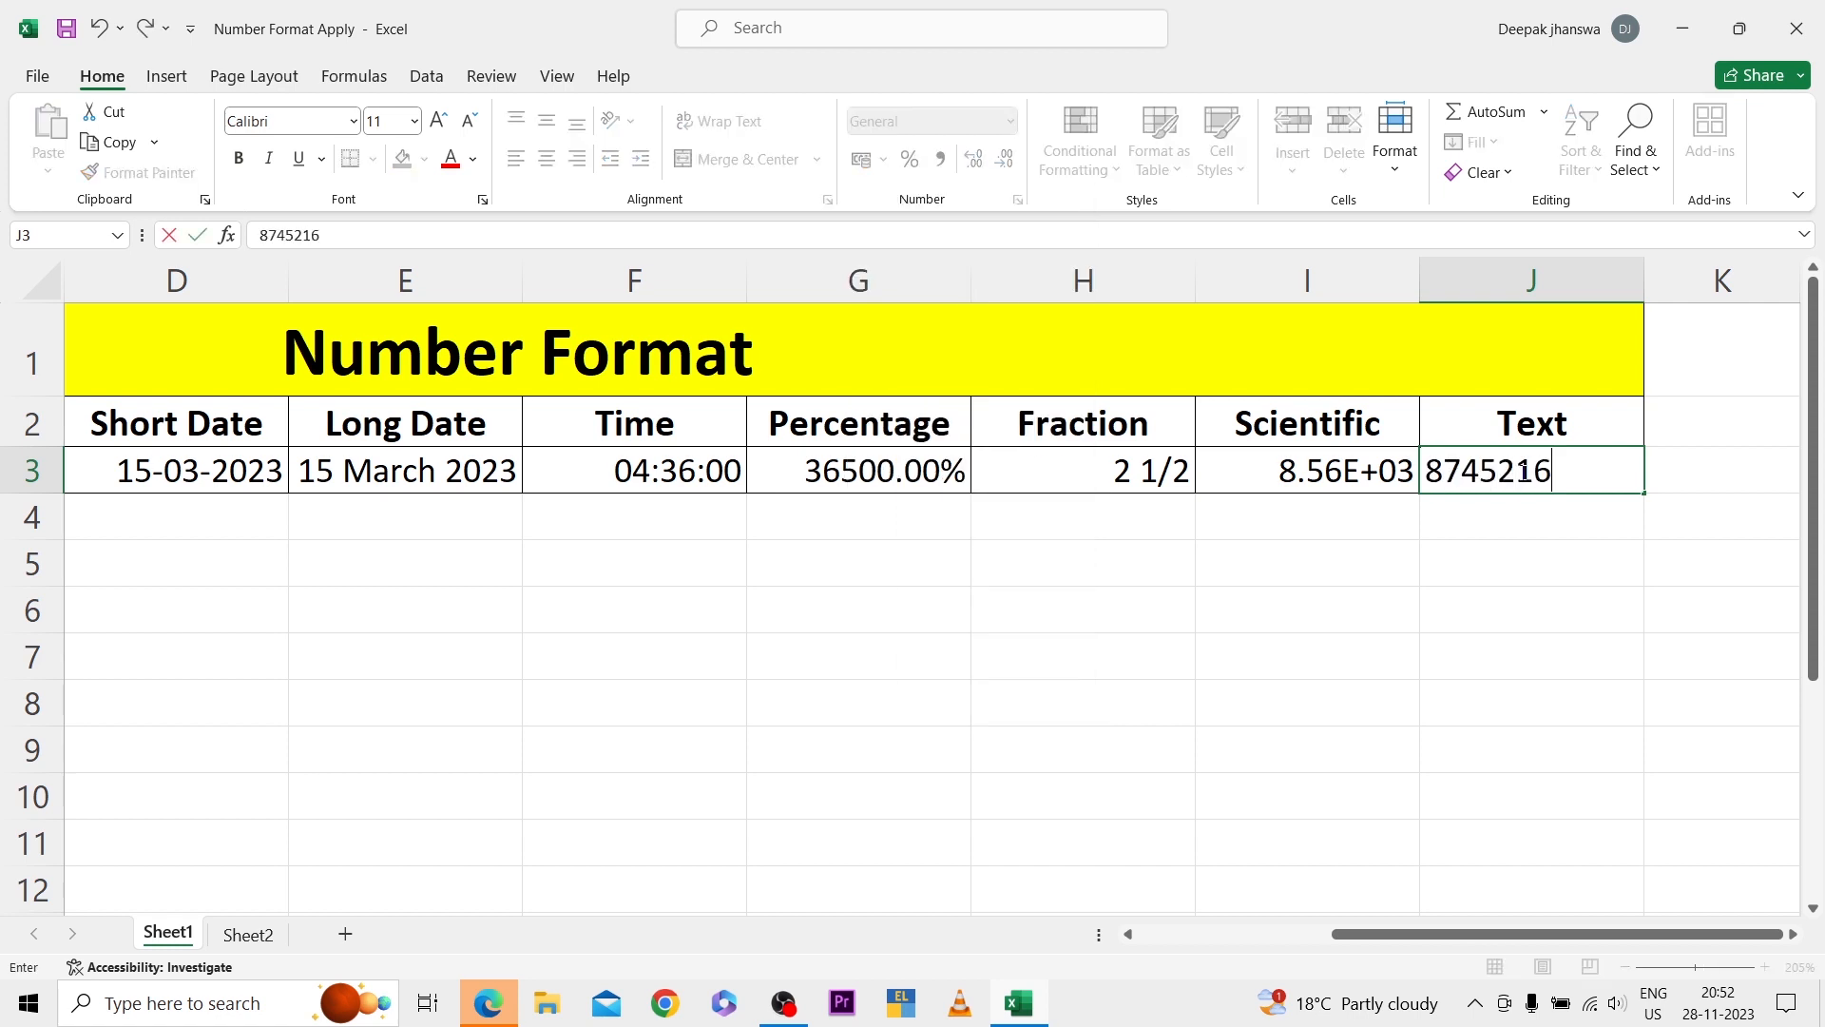
type("3985478542")
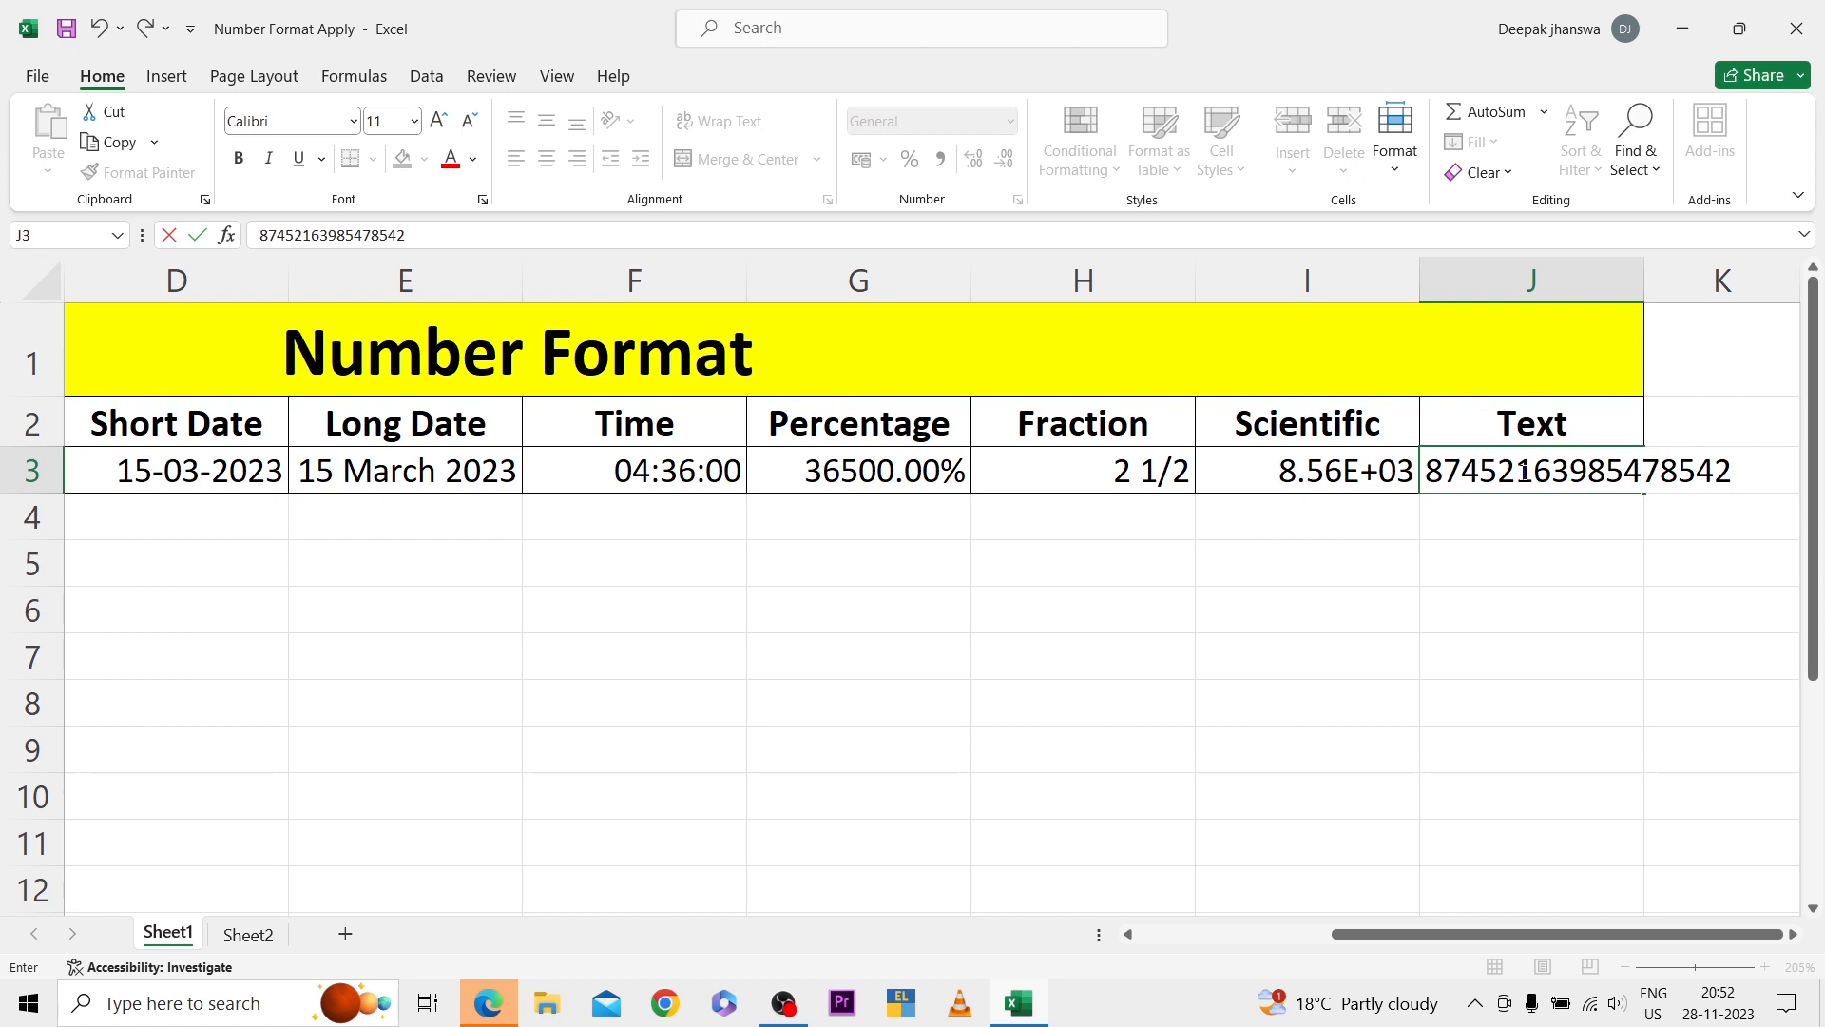
key("Return")
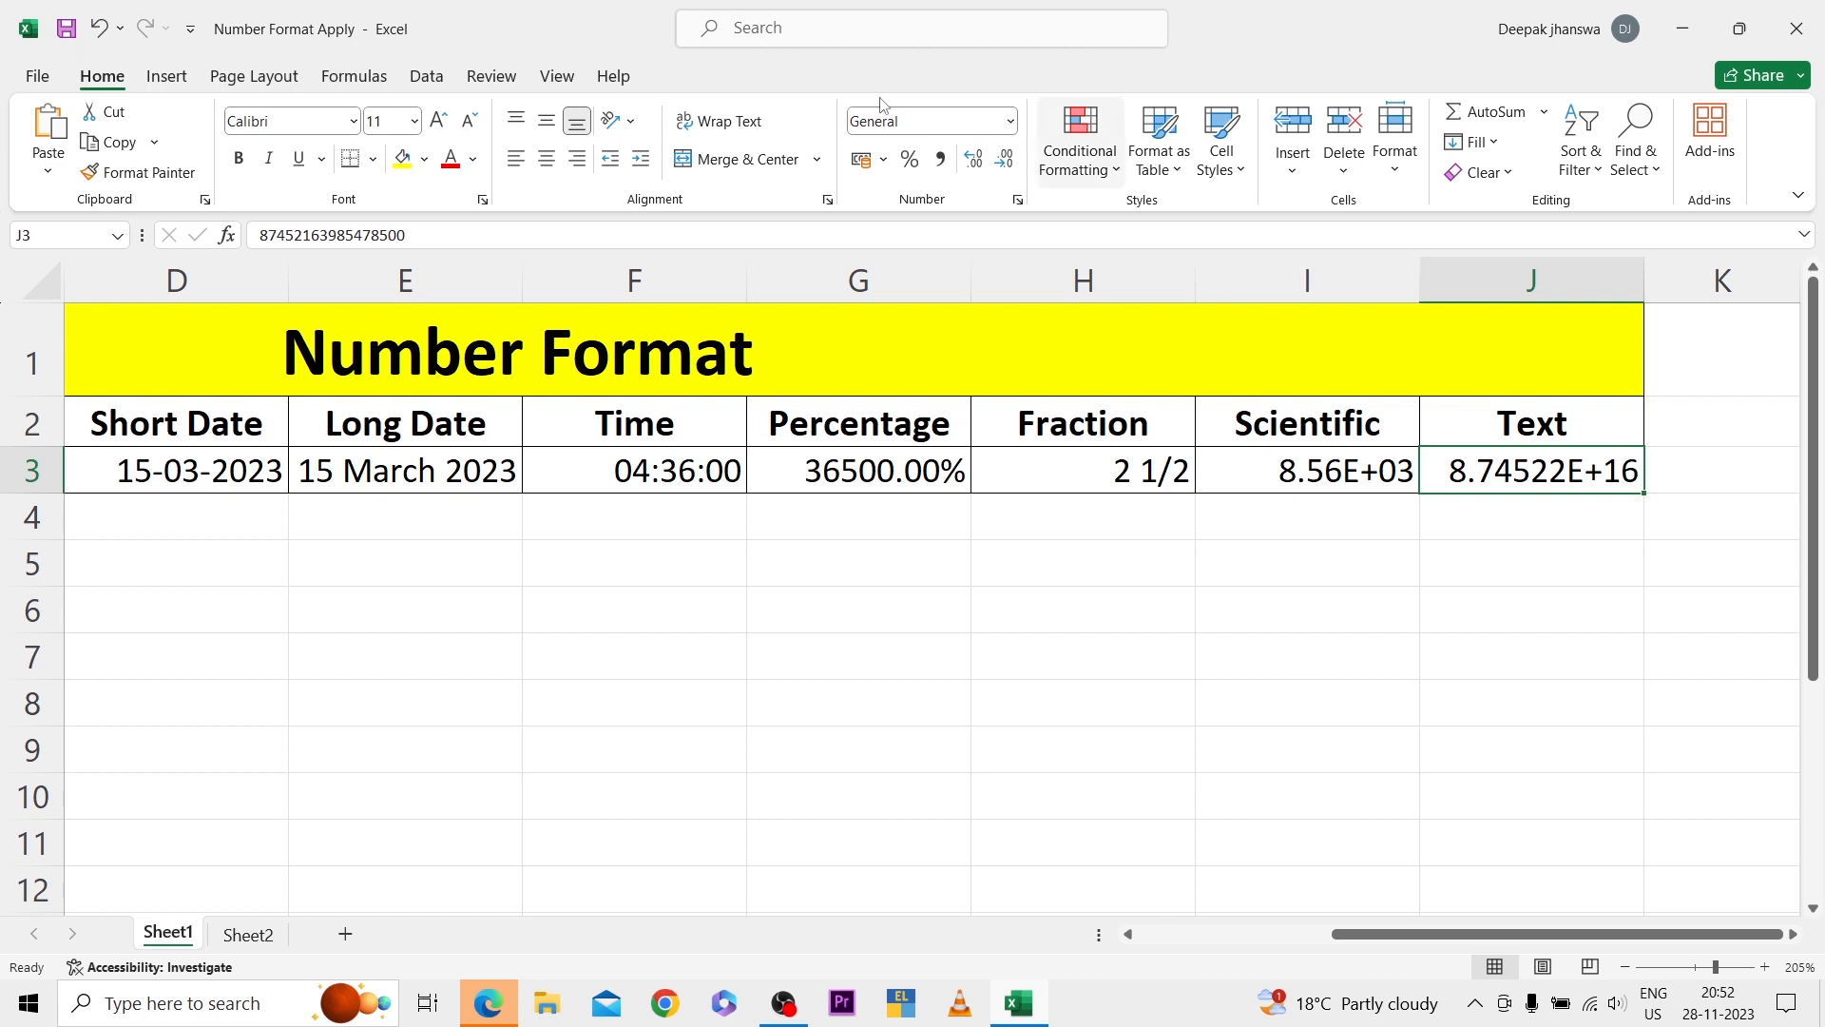
Apply the Number format to cell J3 and fit column J's width to its content
left_click(1011, 122)
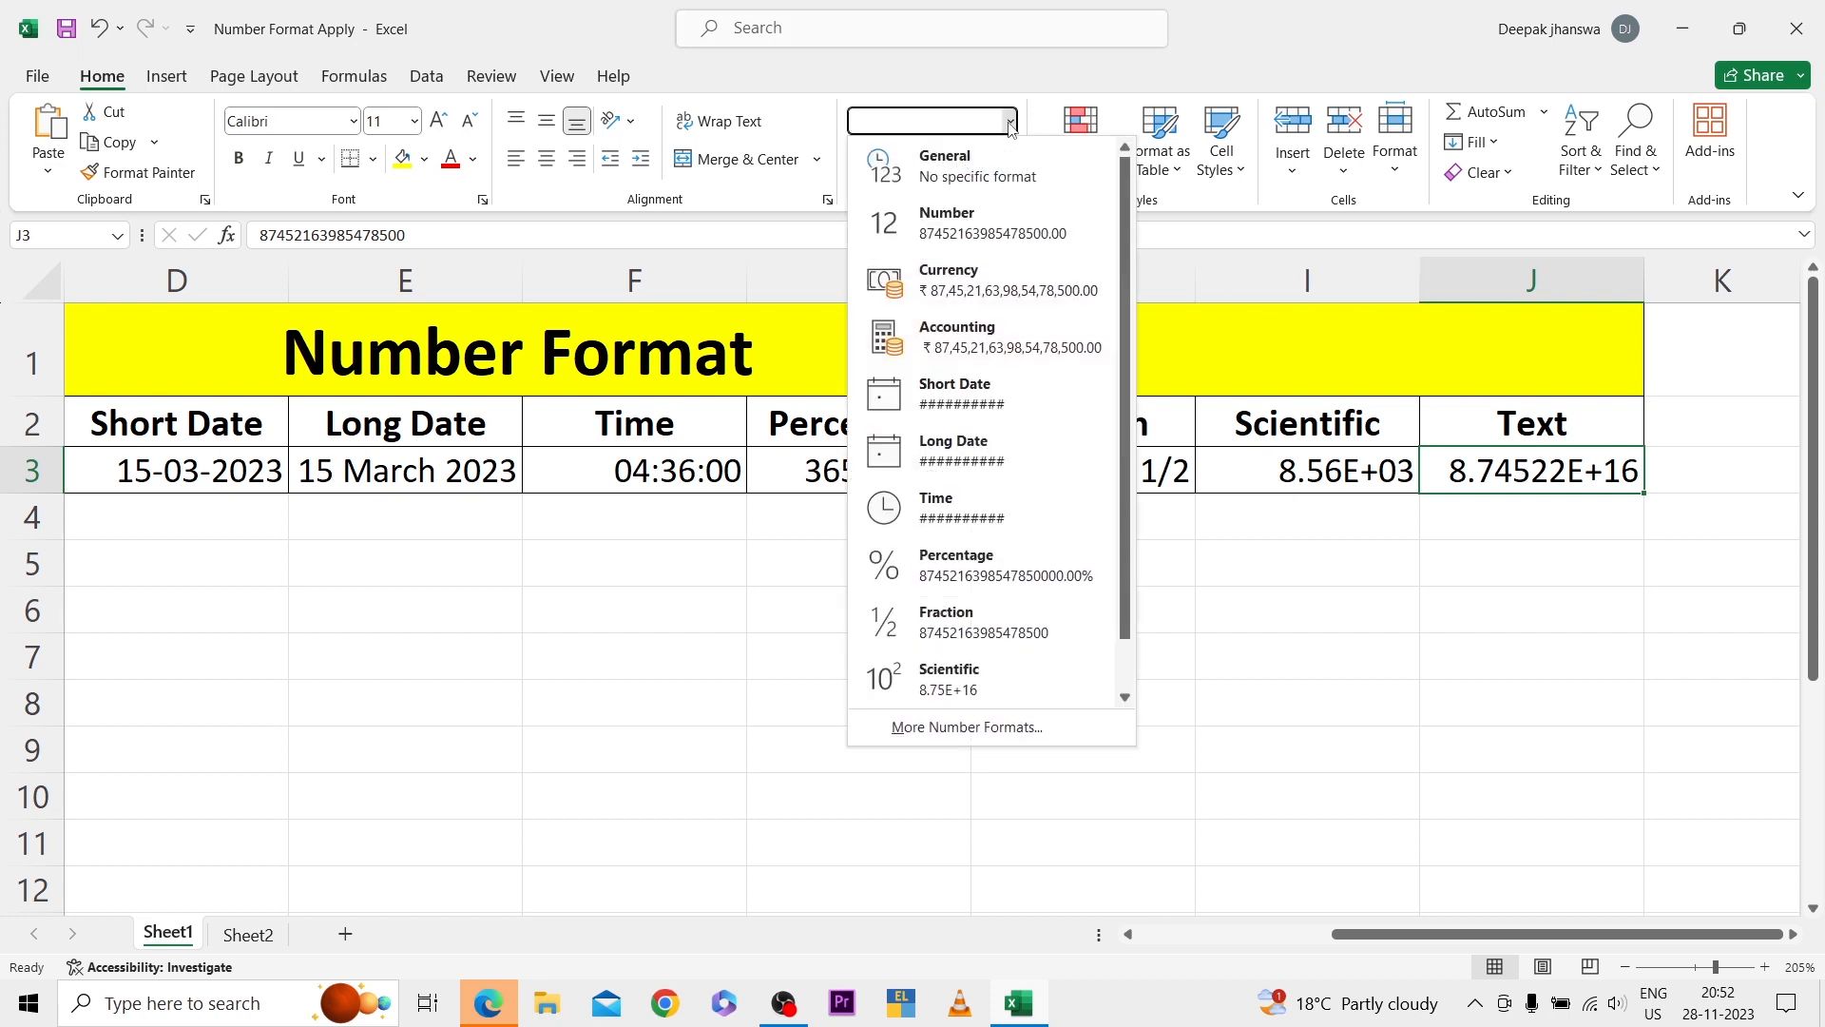
left_click(969, 224)
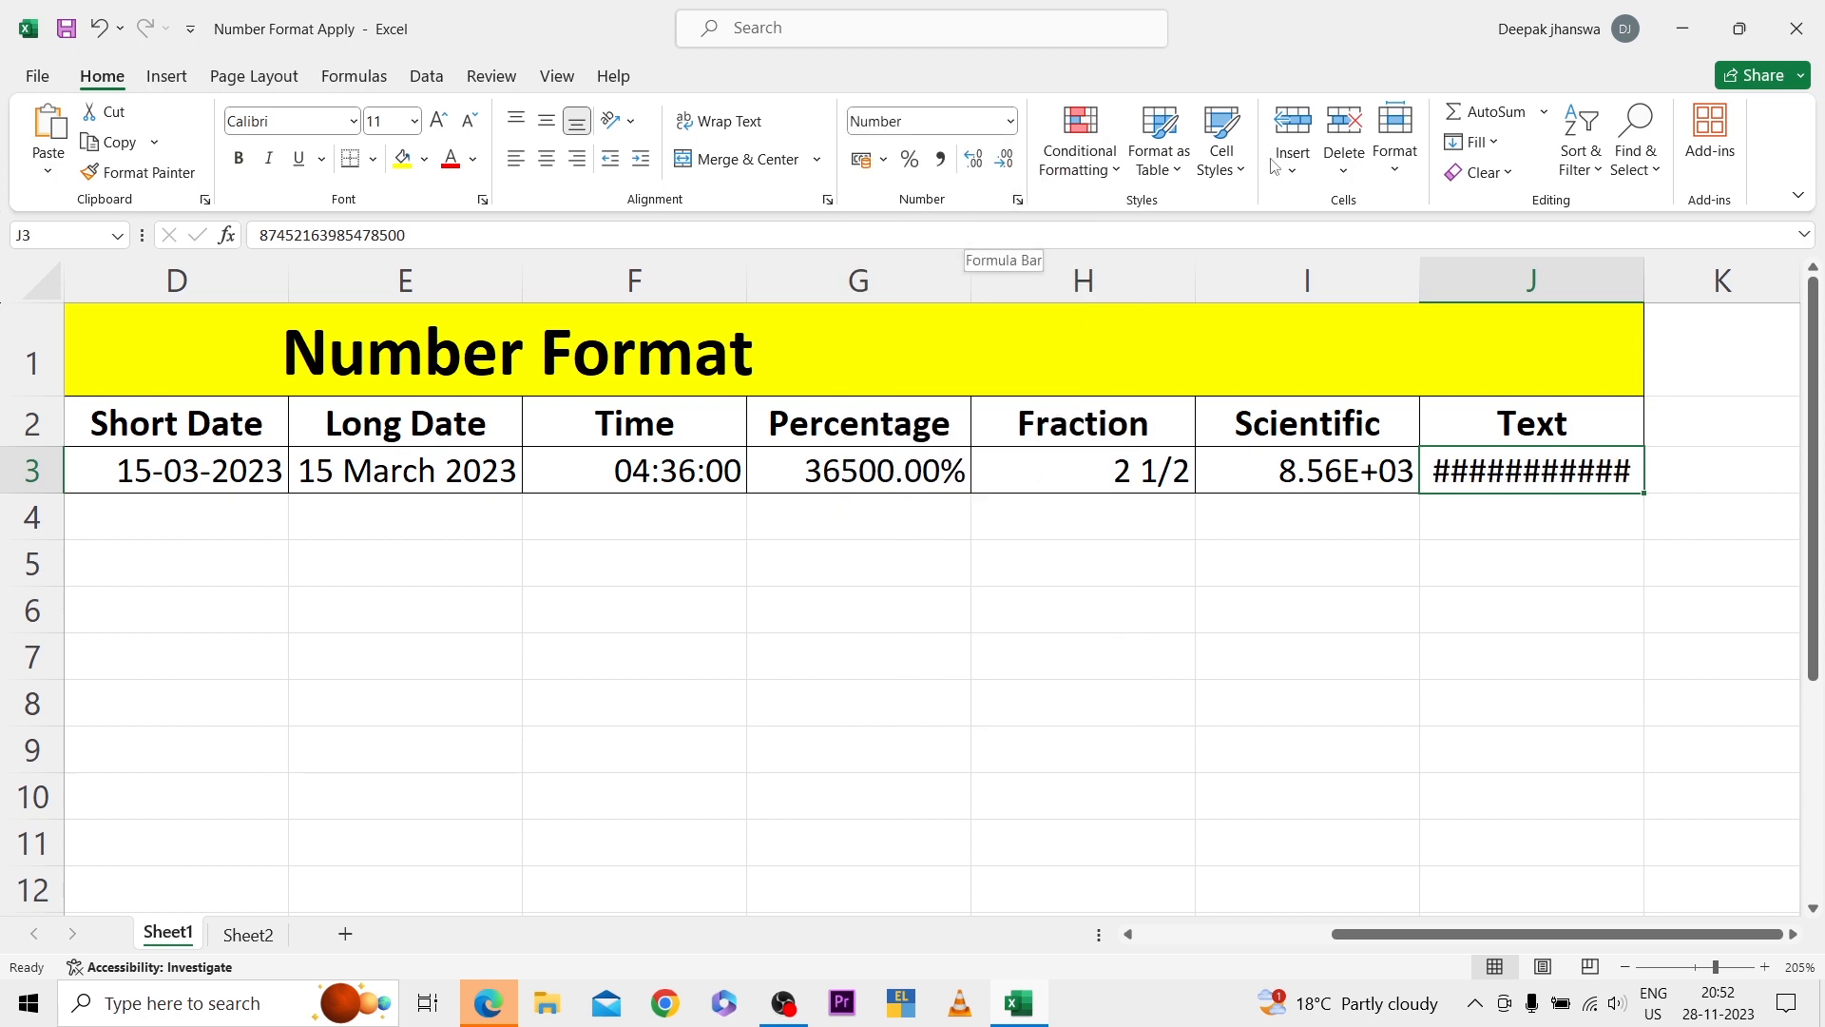
double_click(1645, 281)
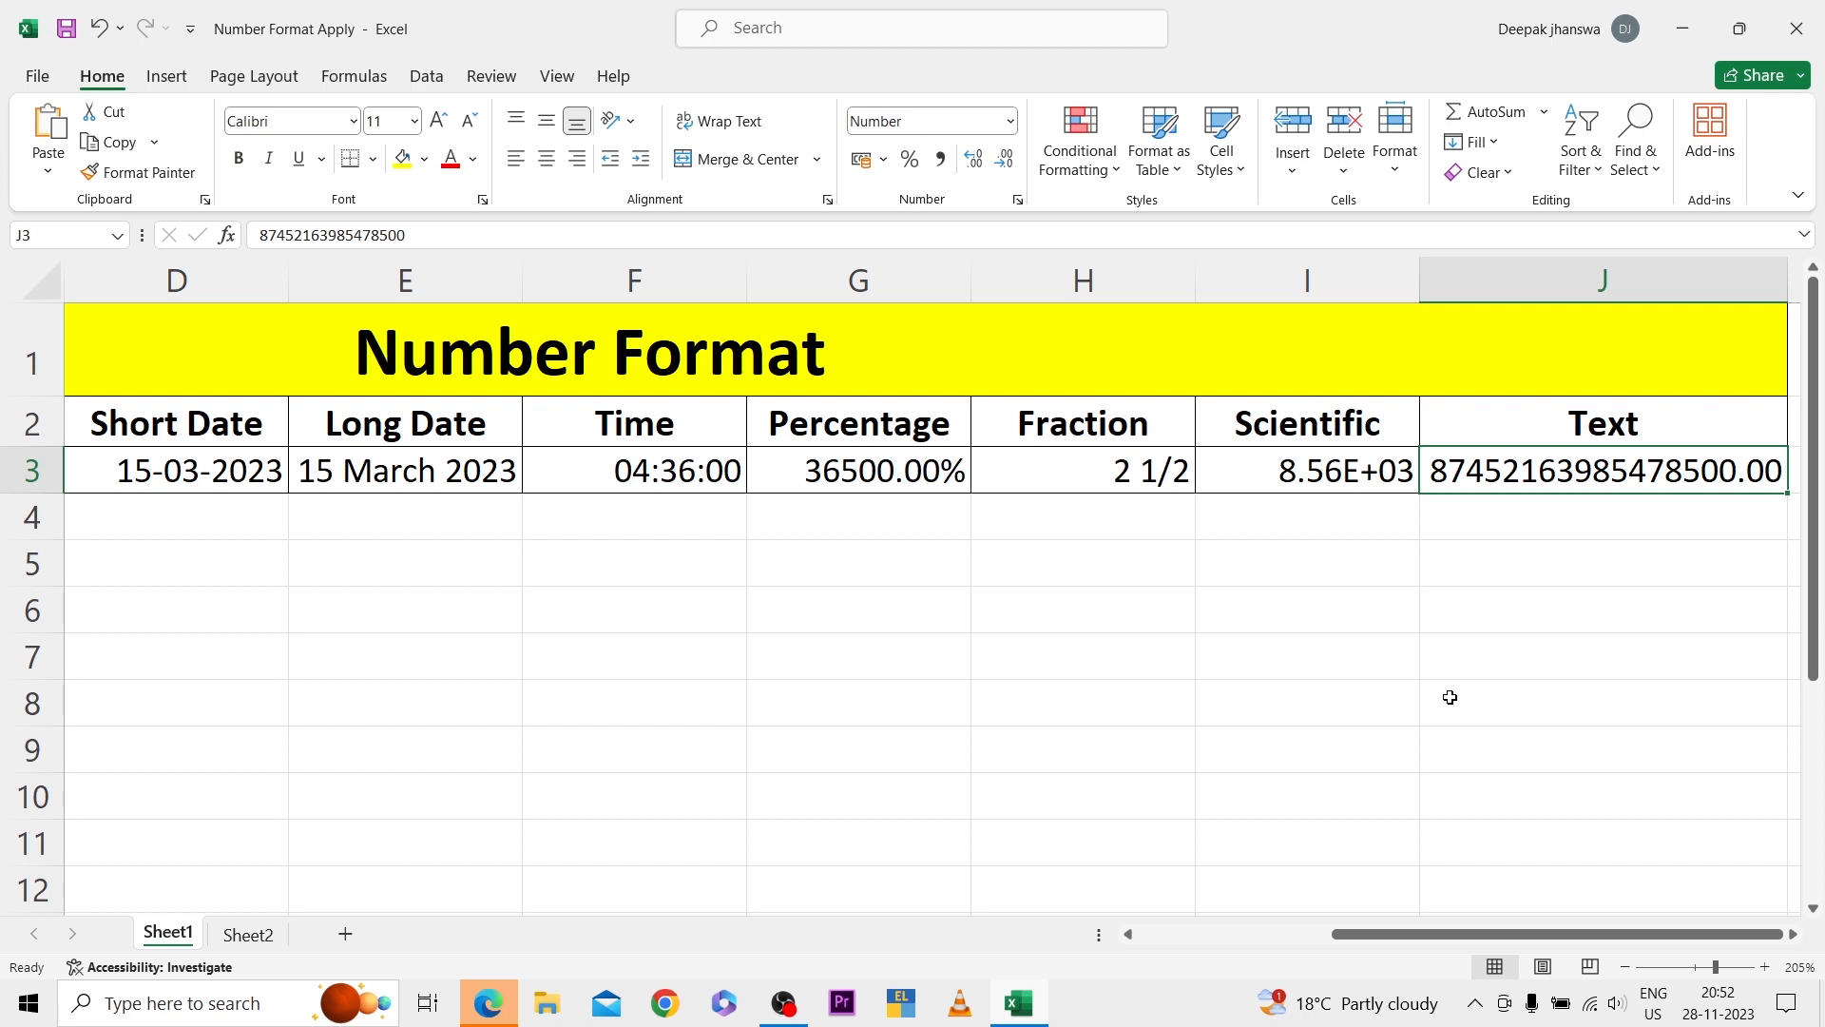
type("9874")
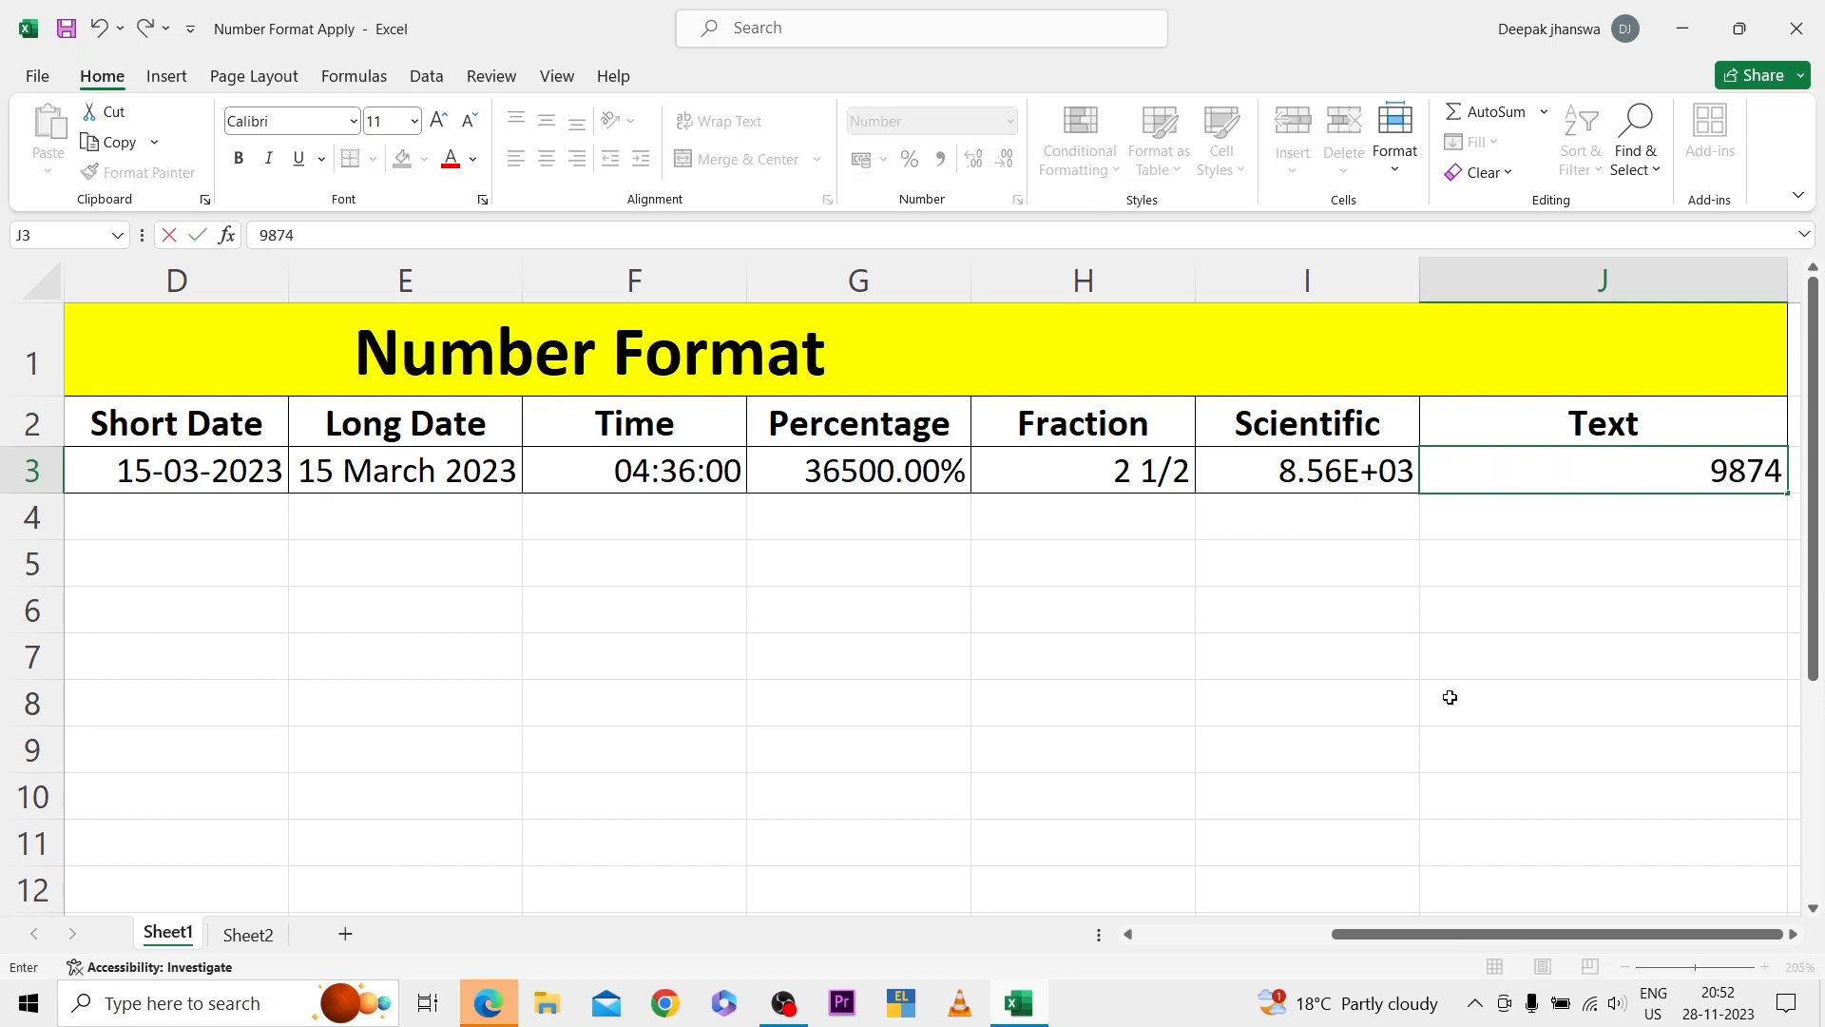
type("563214")
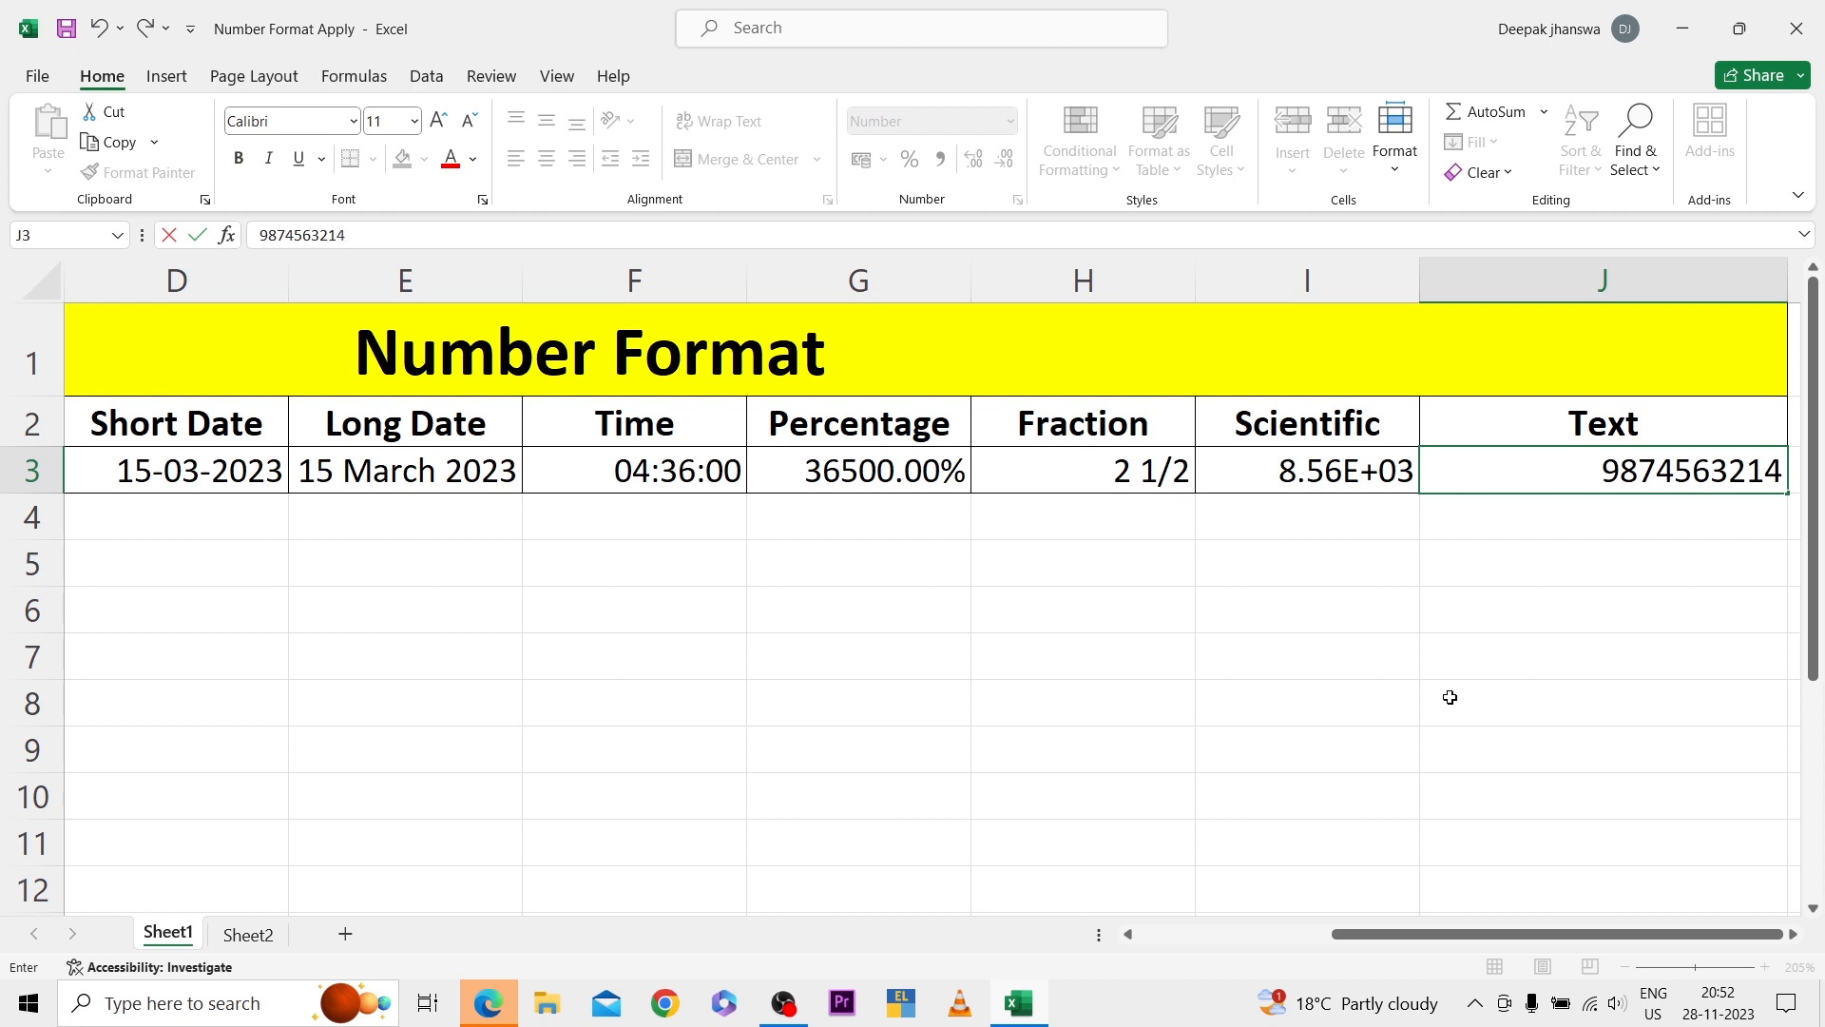
type("56987456")
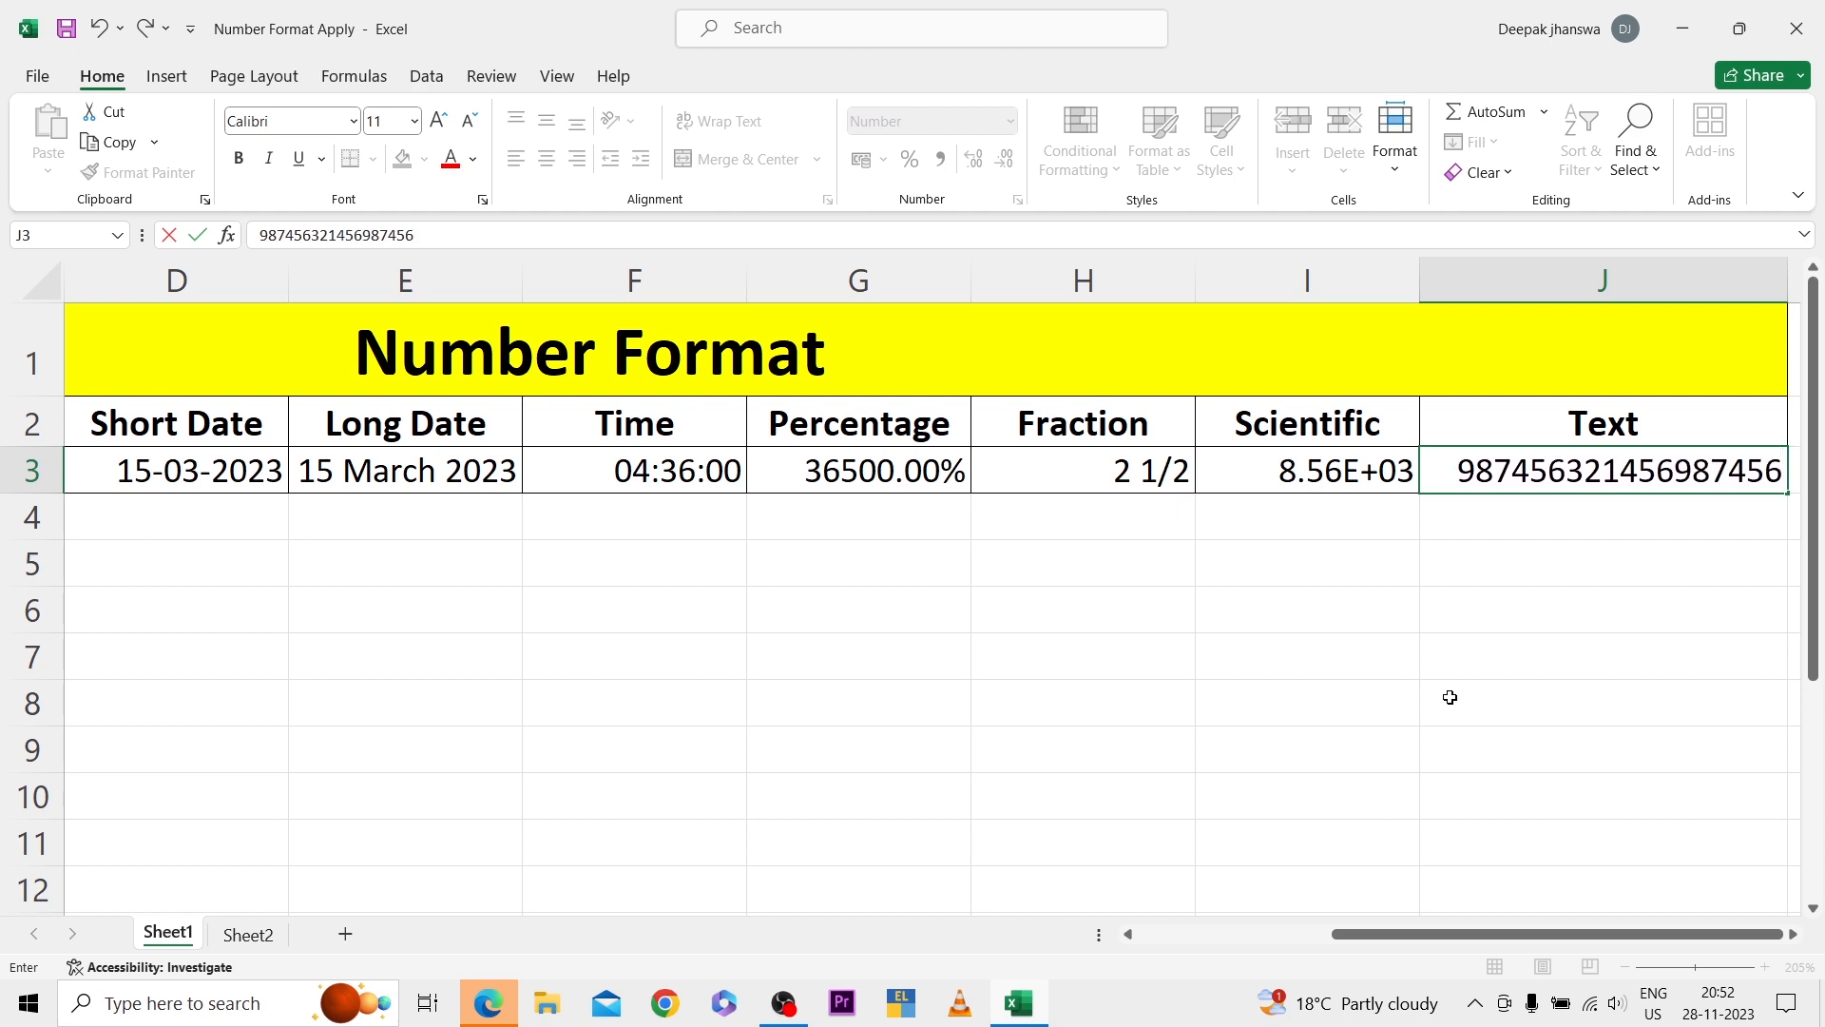
type("523")
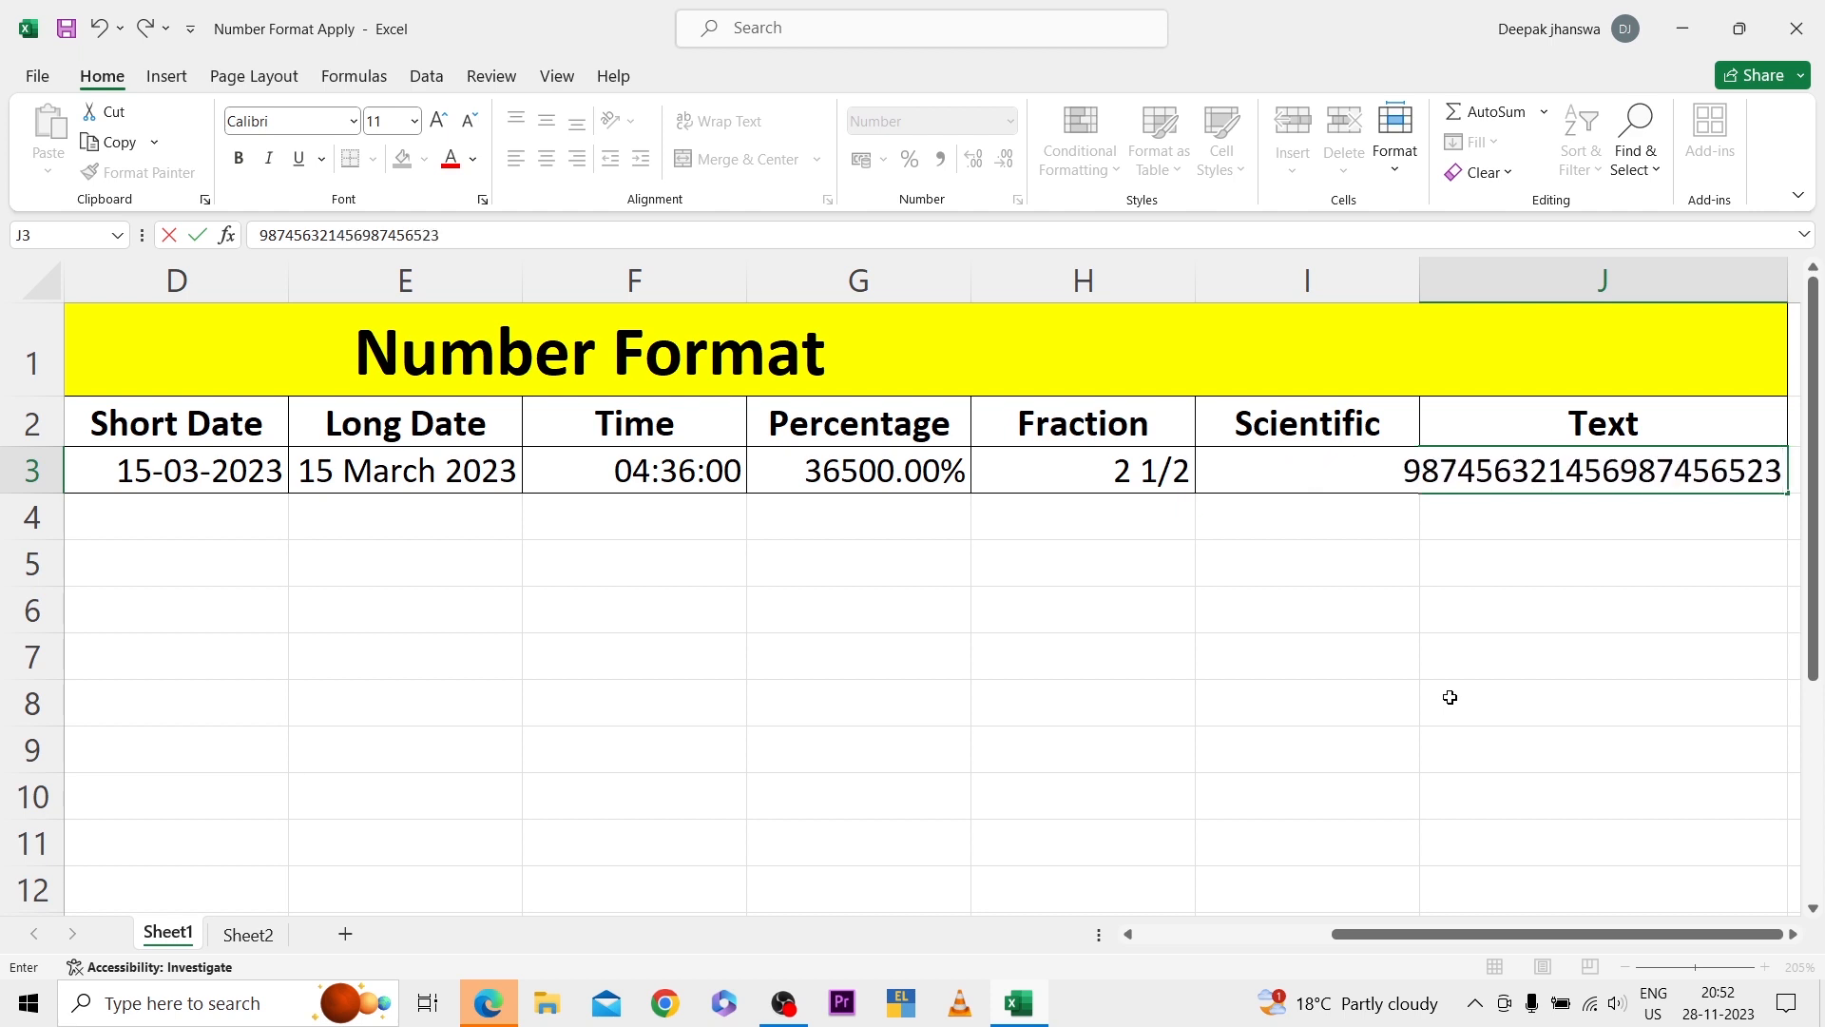
key("Return")
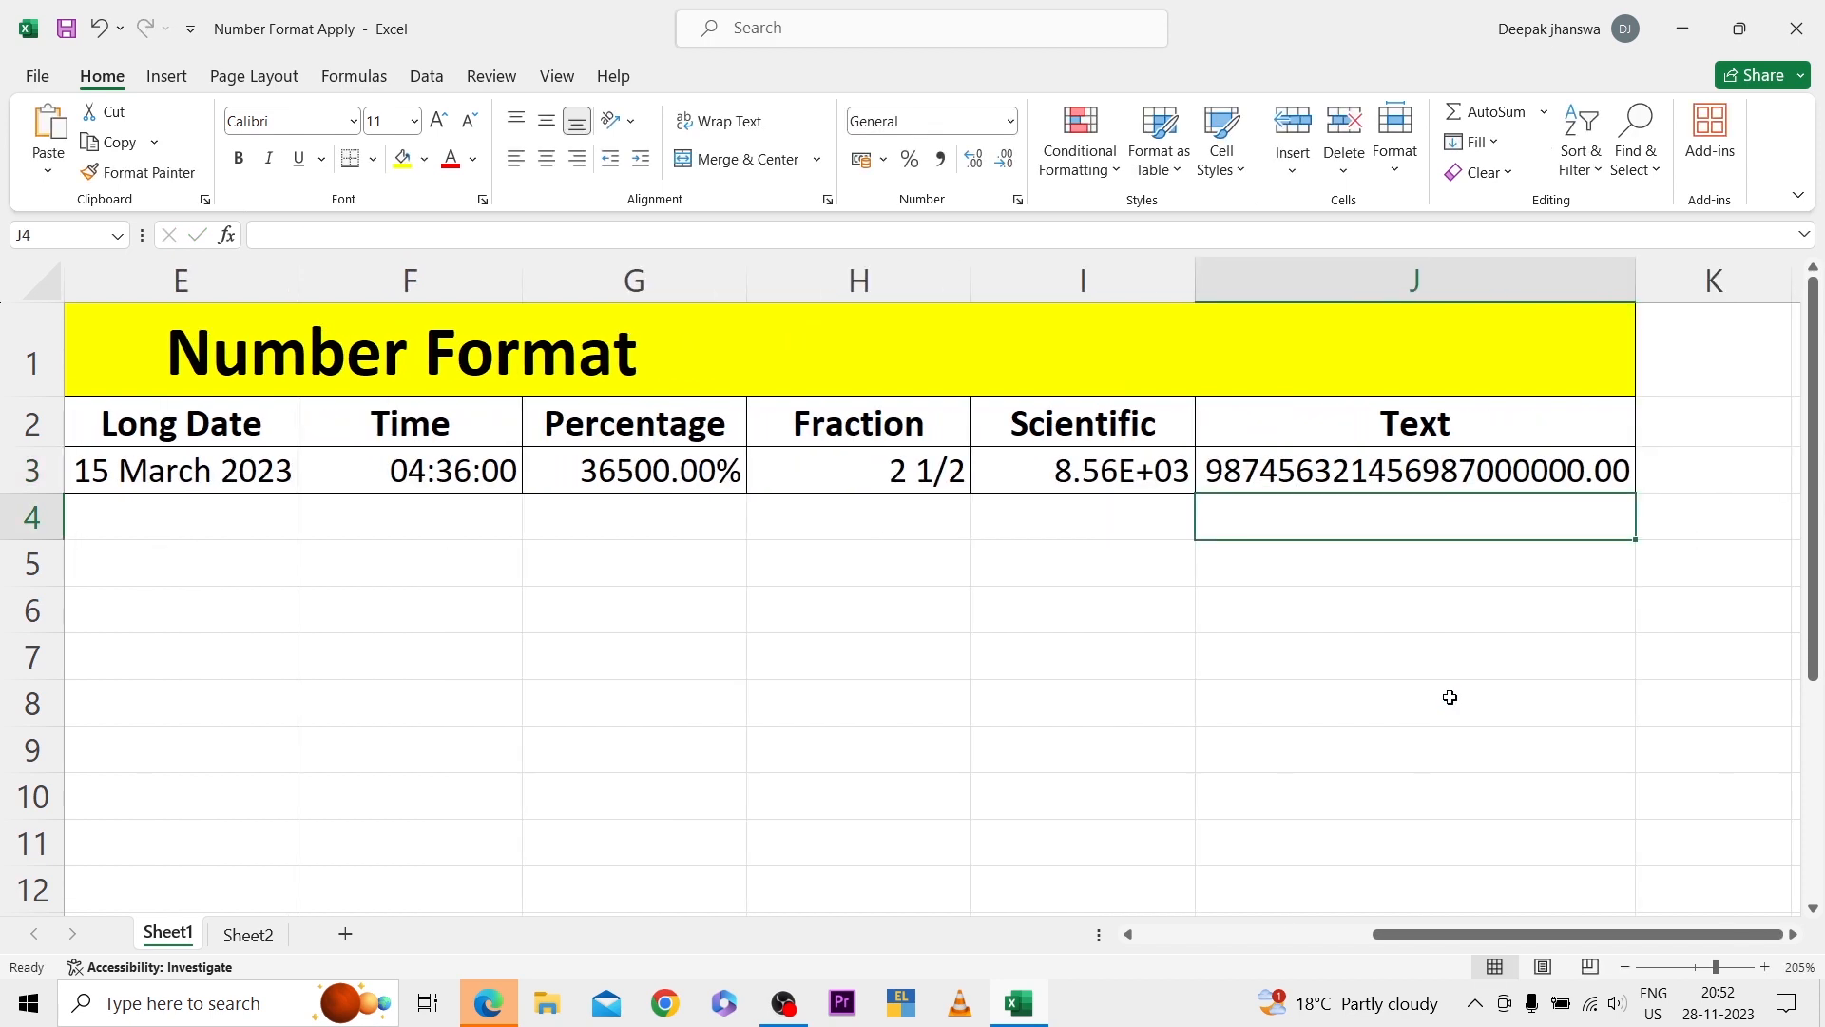
Apply the Text format to cell J3 under the Text heading
left_click(1495, 477)
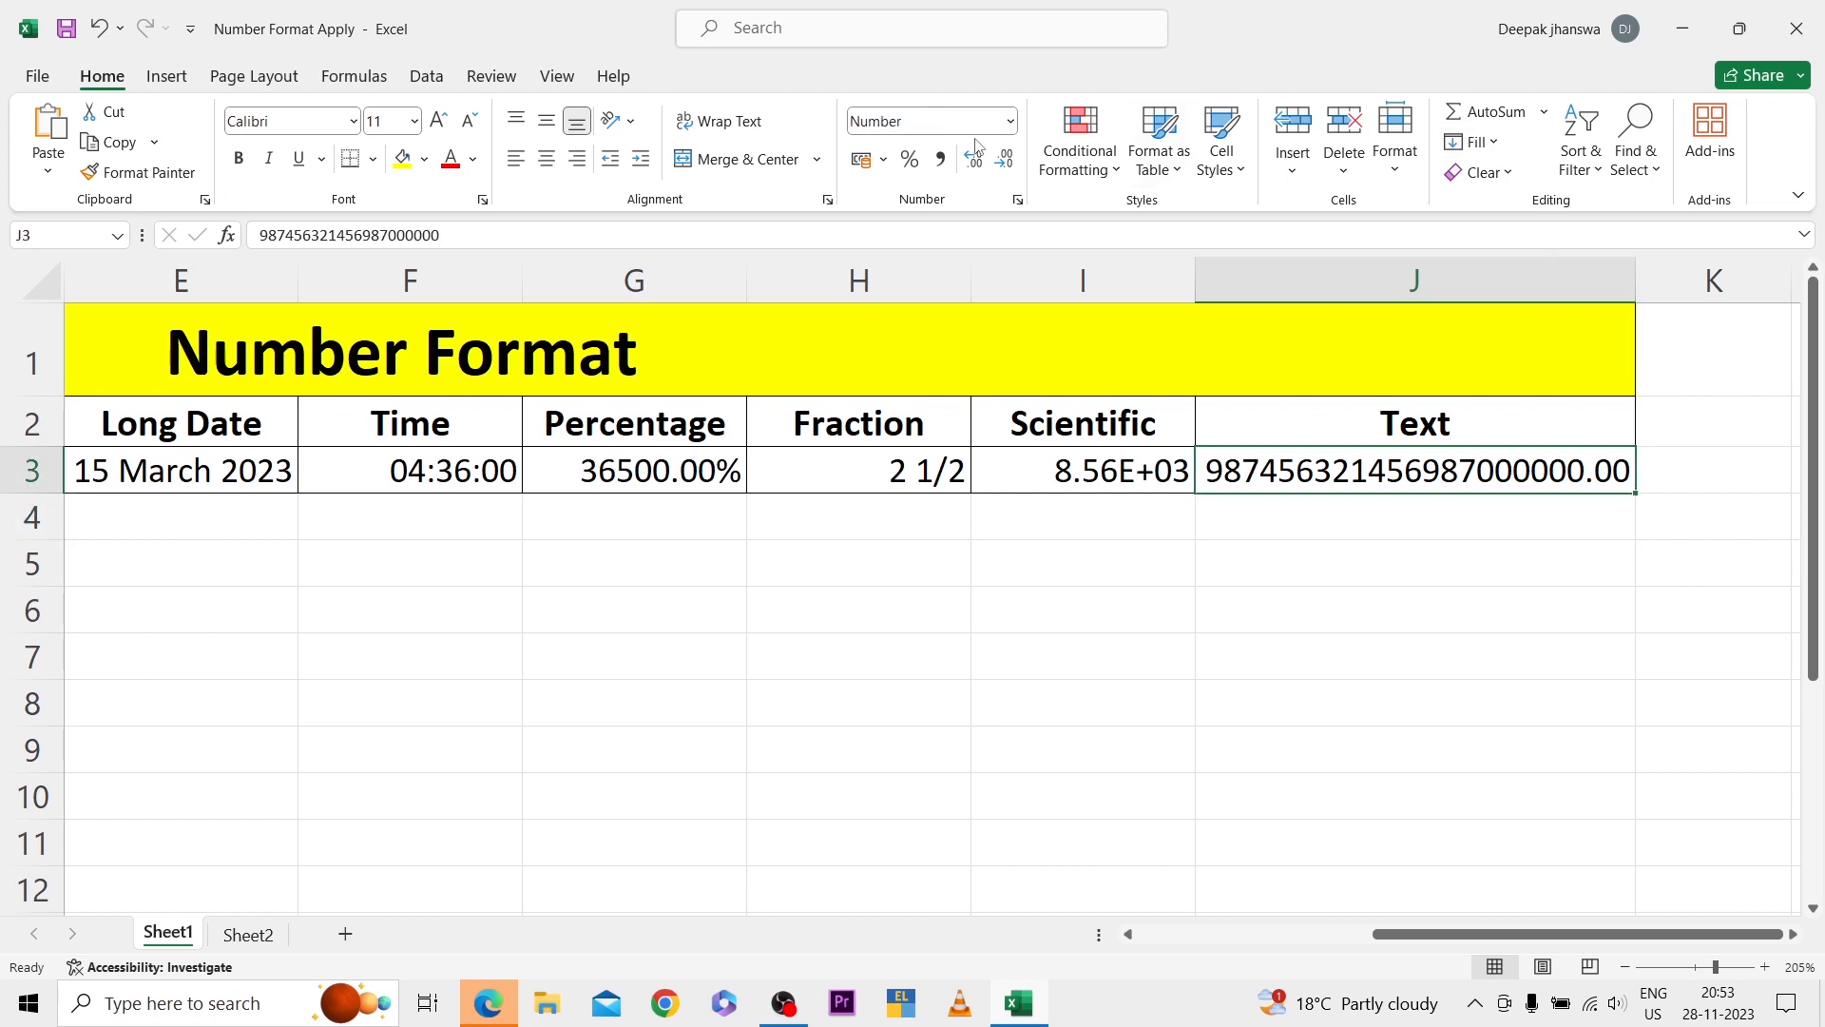
left_click(1011, 121)
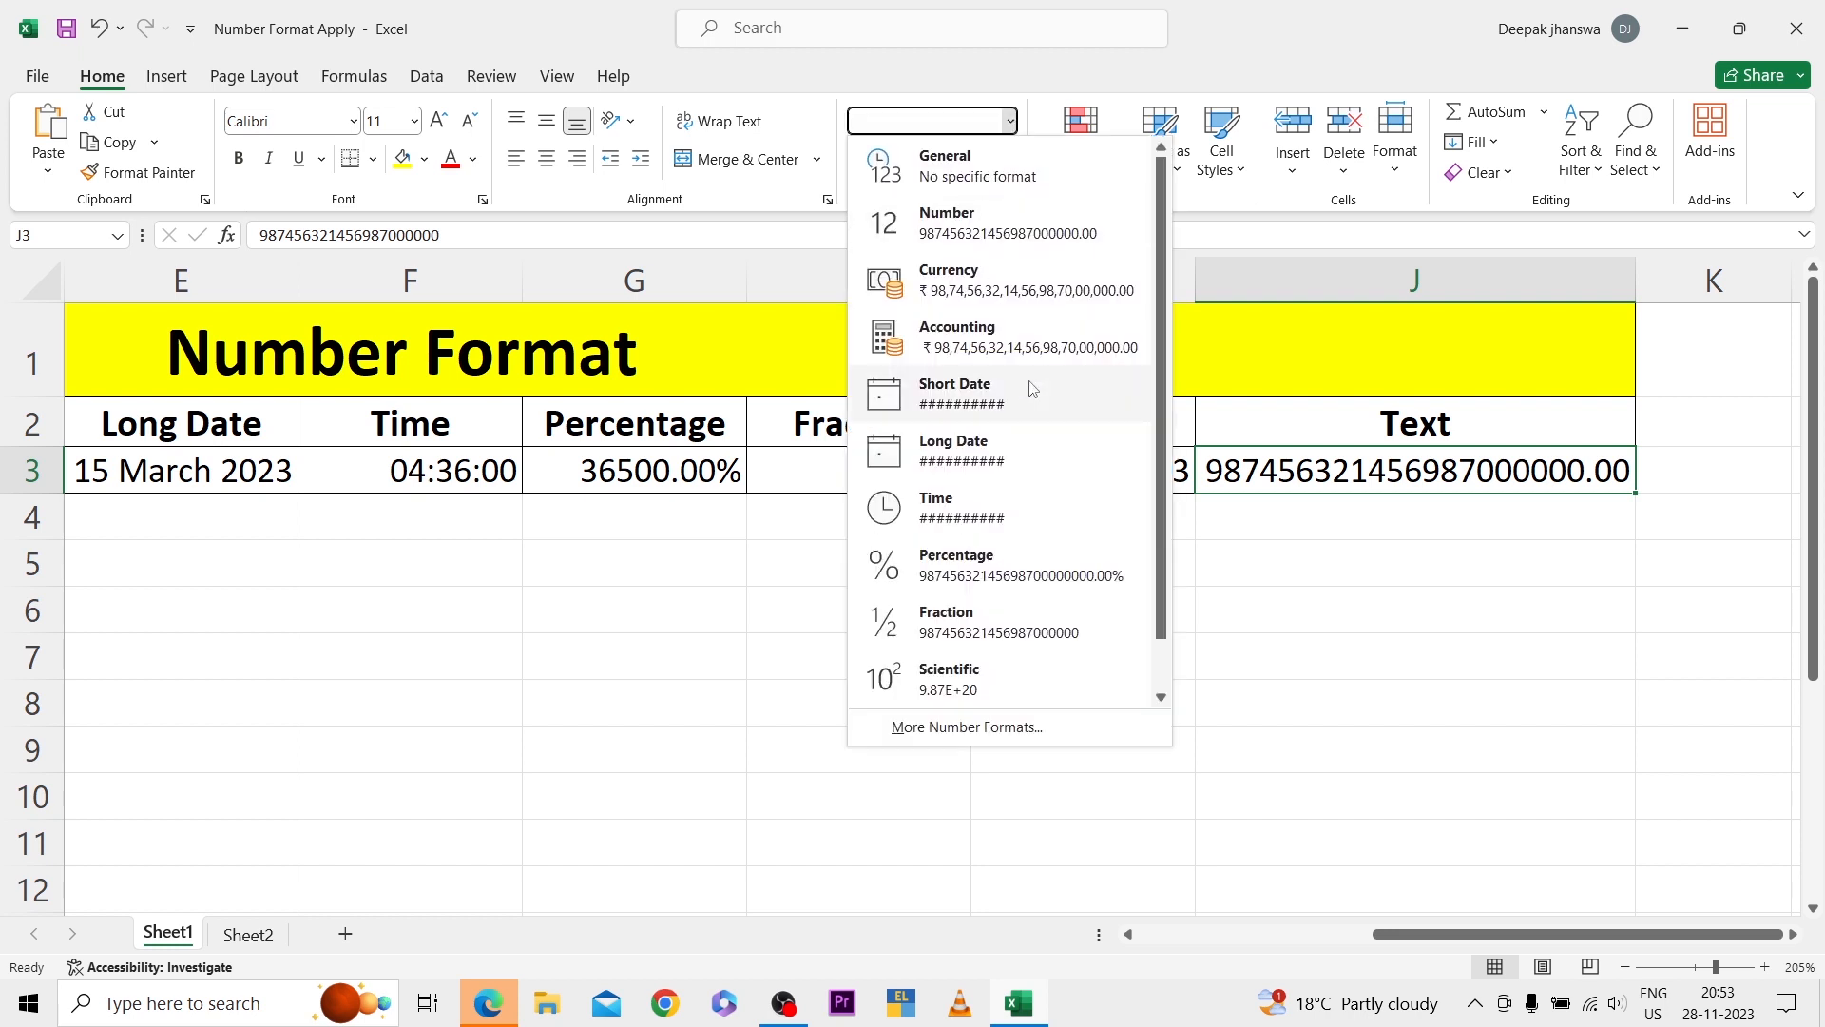
scroll(1031, 388, "down", 1)
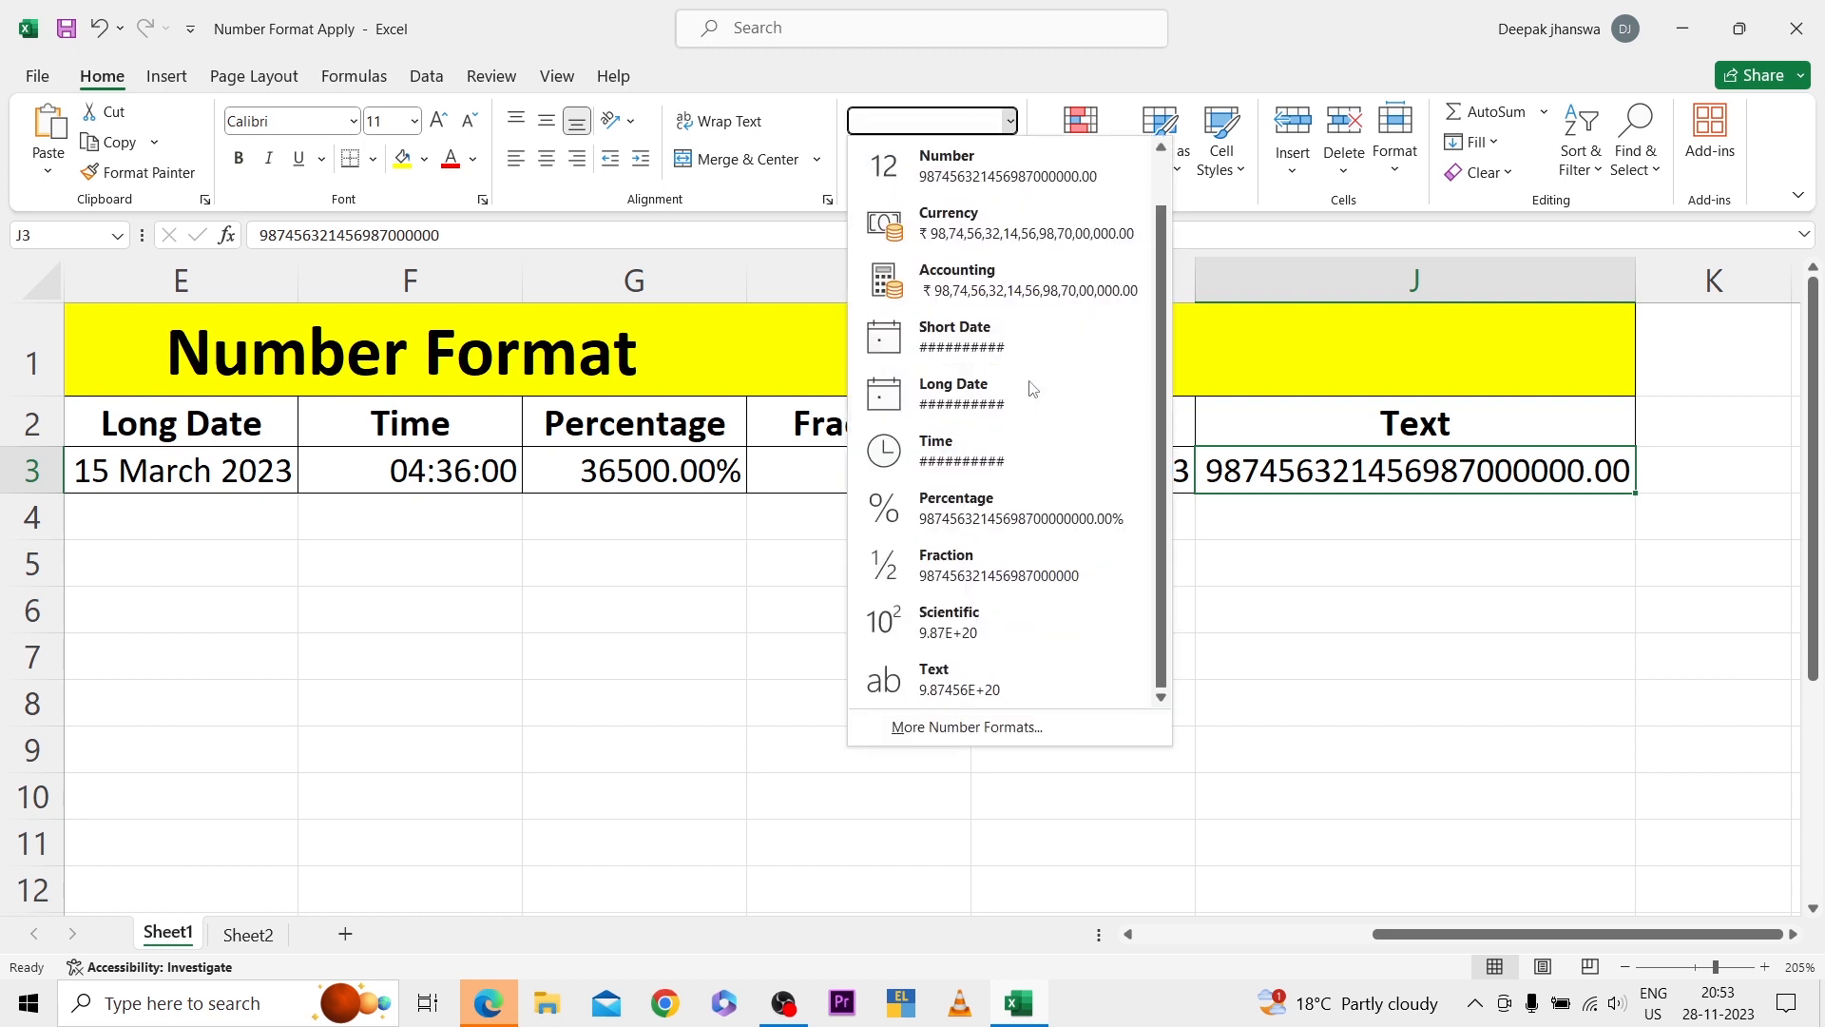
left_click(947, 683)
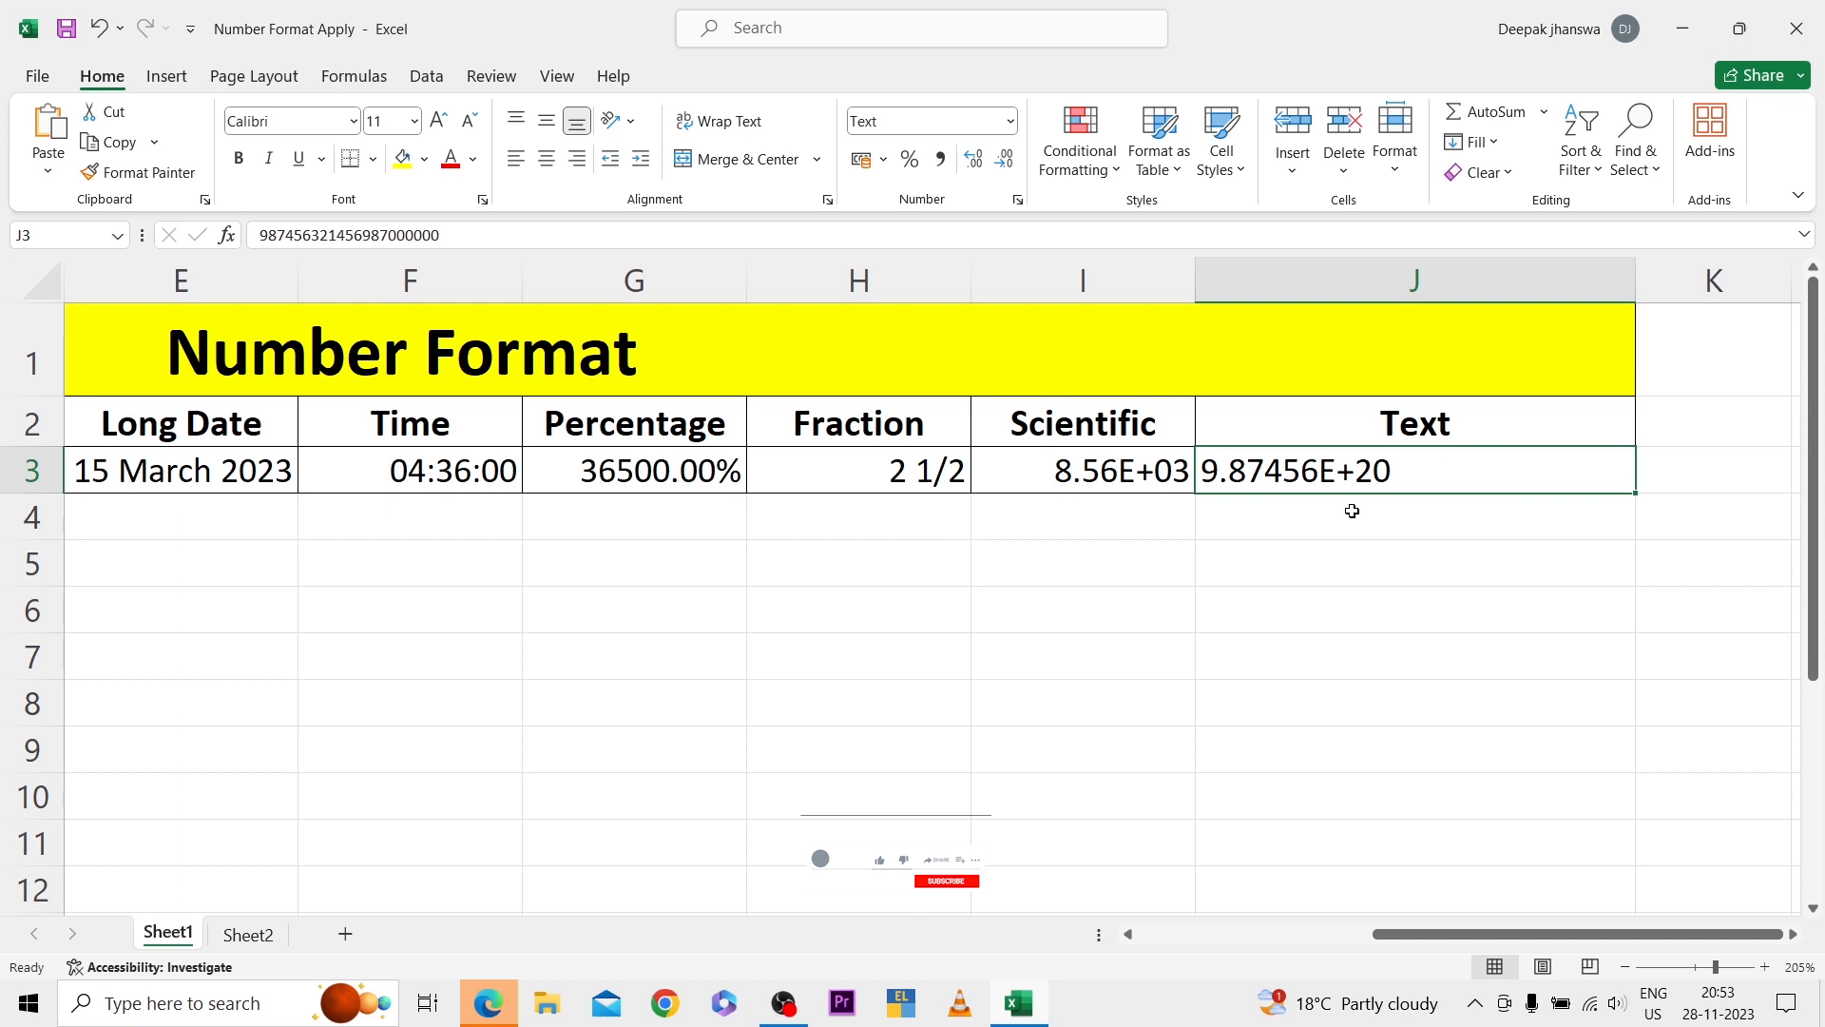
type("87455")
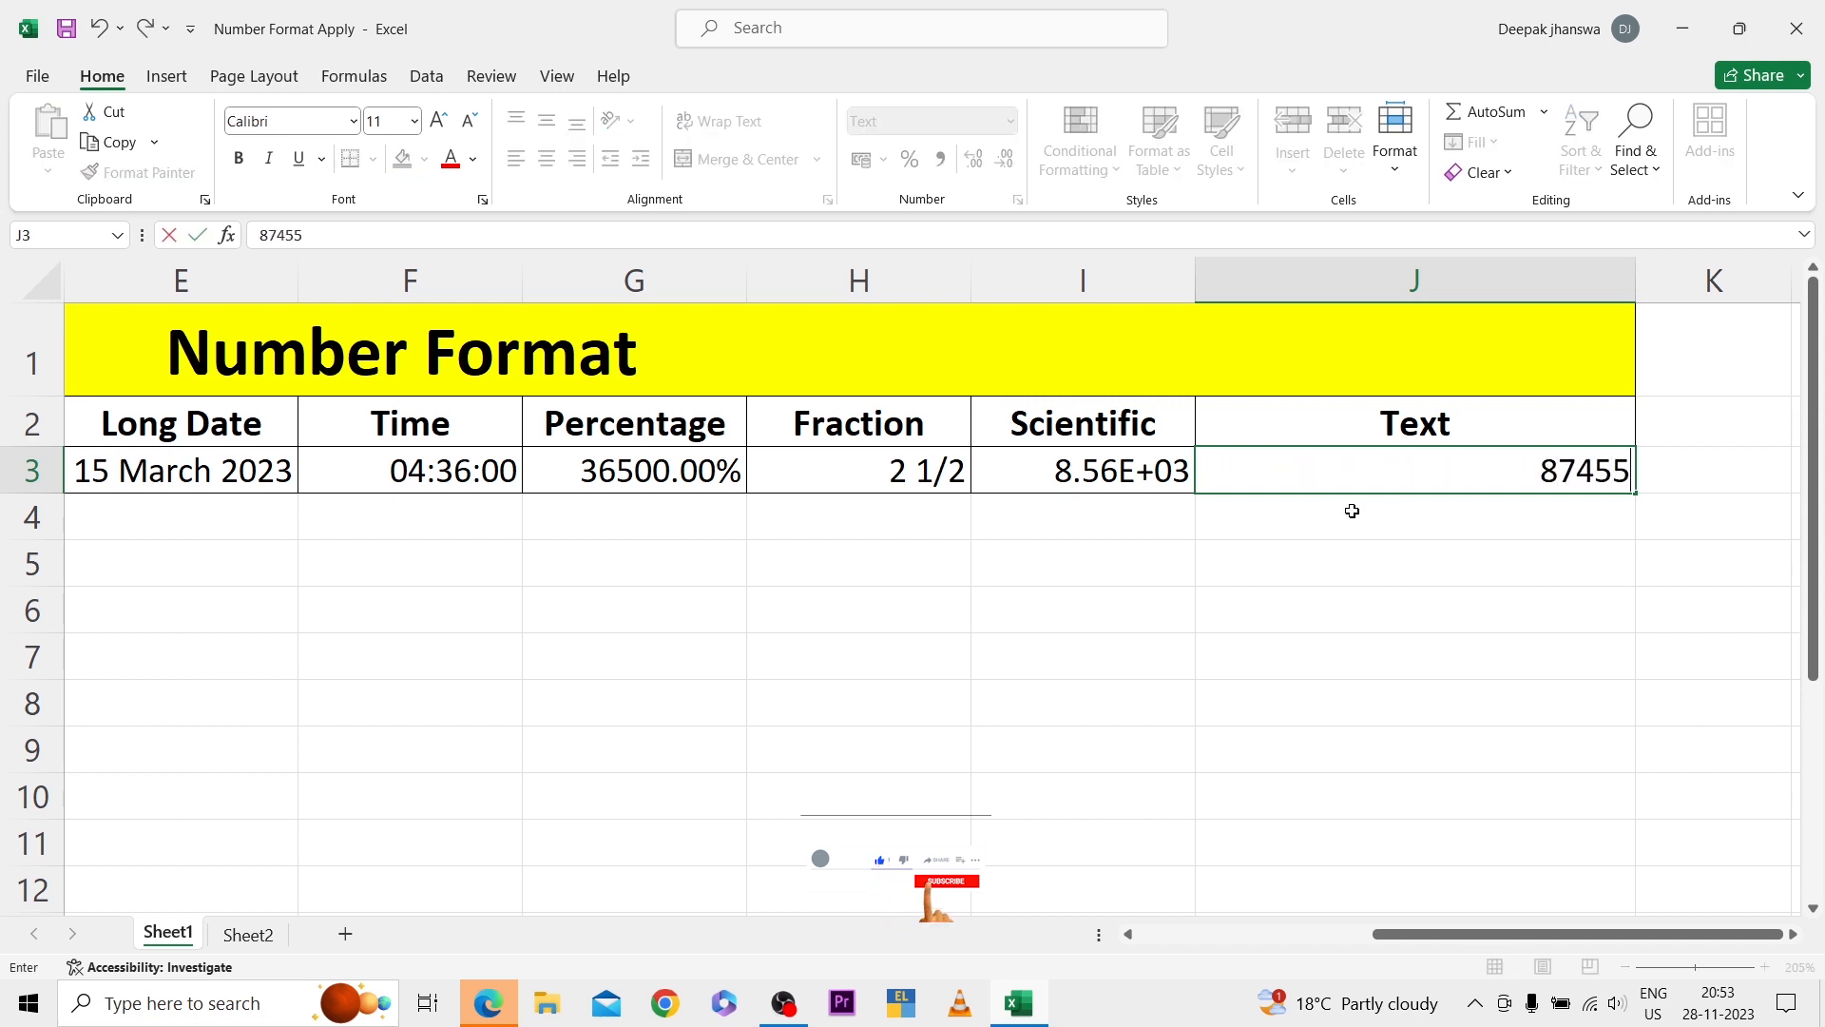
type("25566558")
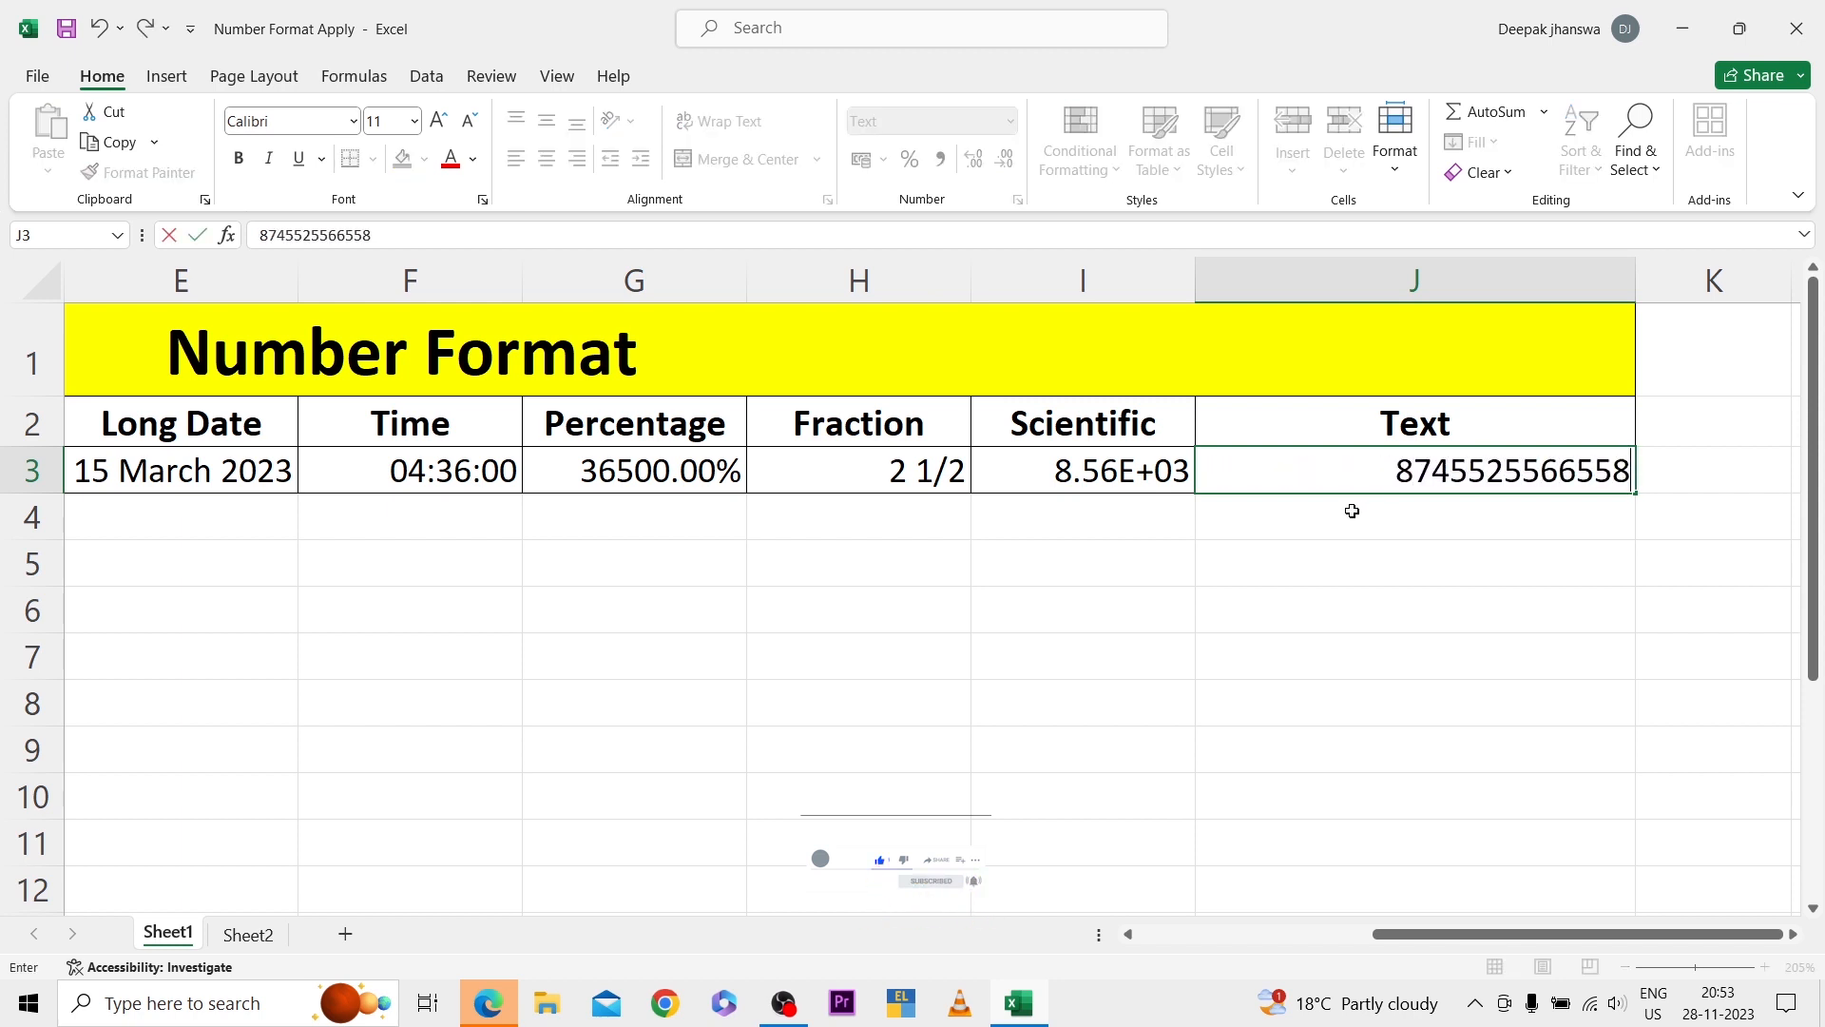
type("877447778")
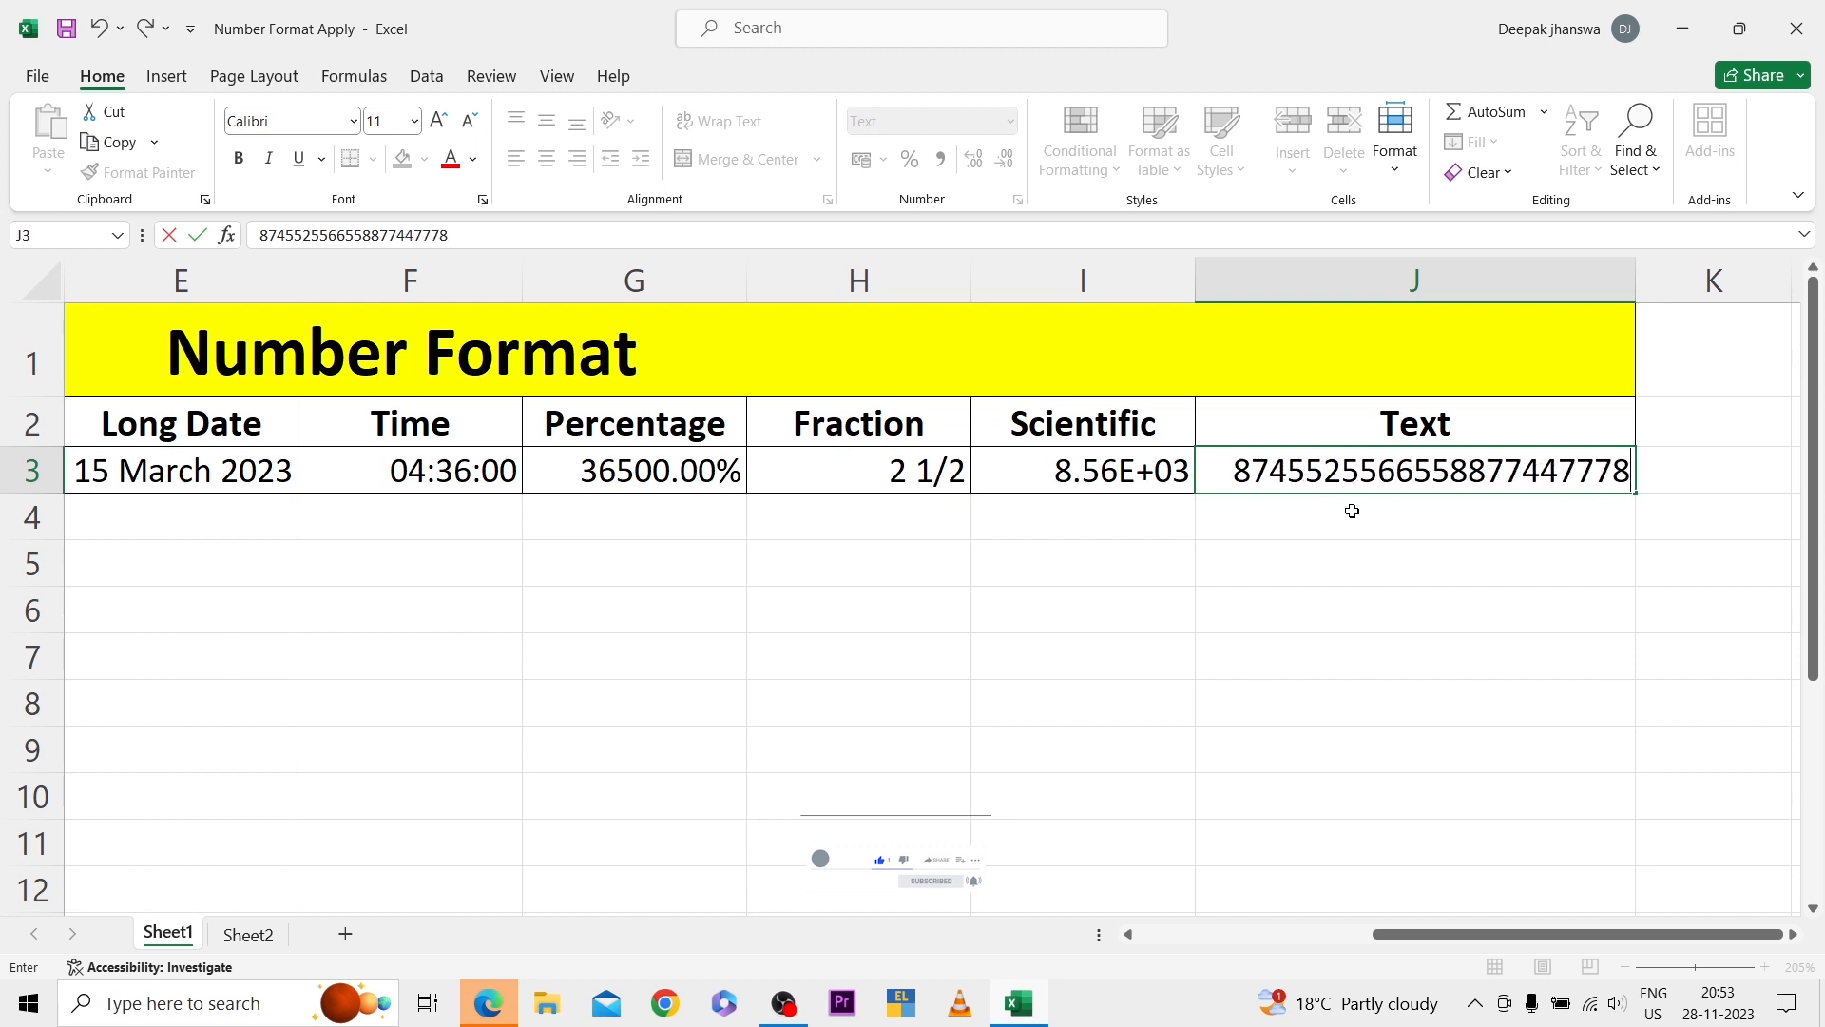
type("887")
key("Return")
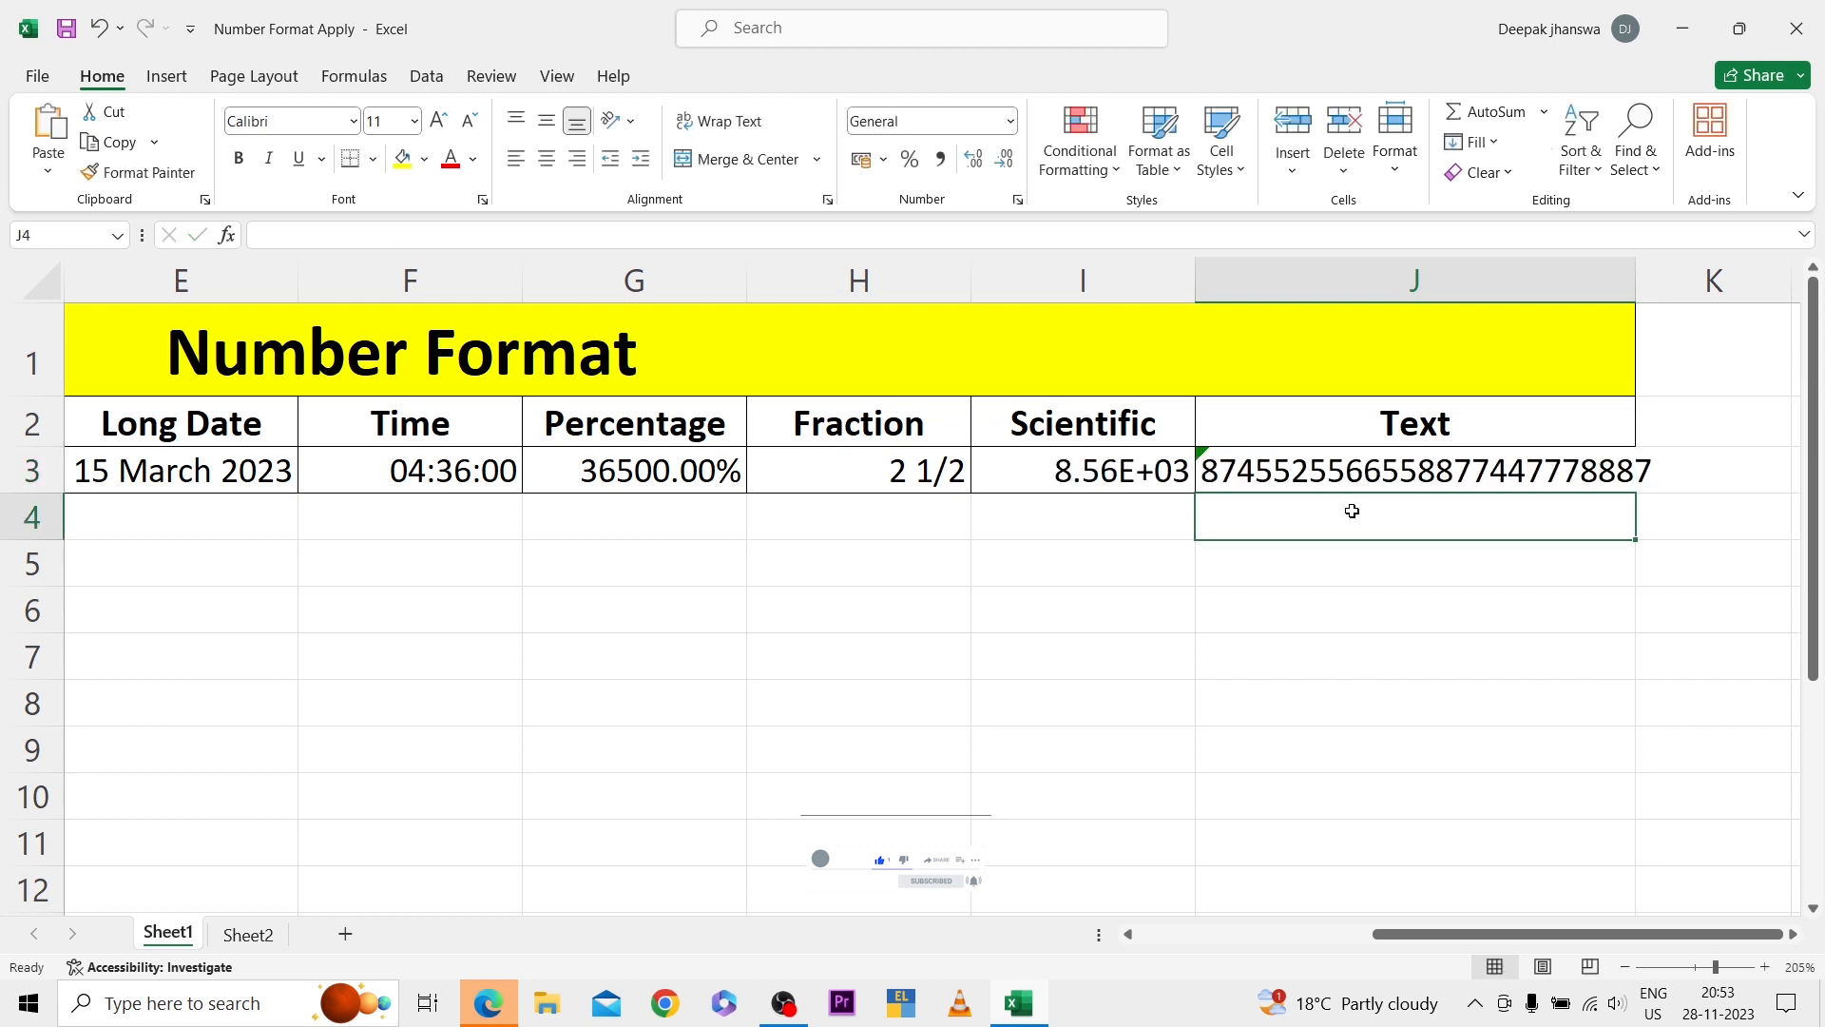
Autofit the width of column J to the long number in J3
key("Up")
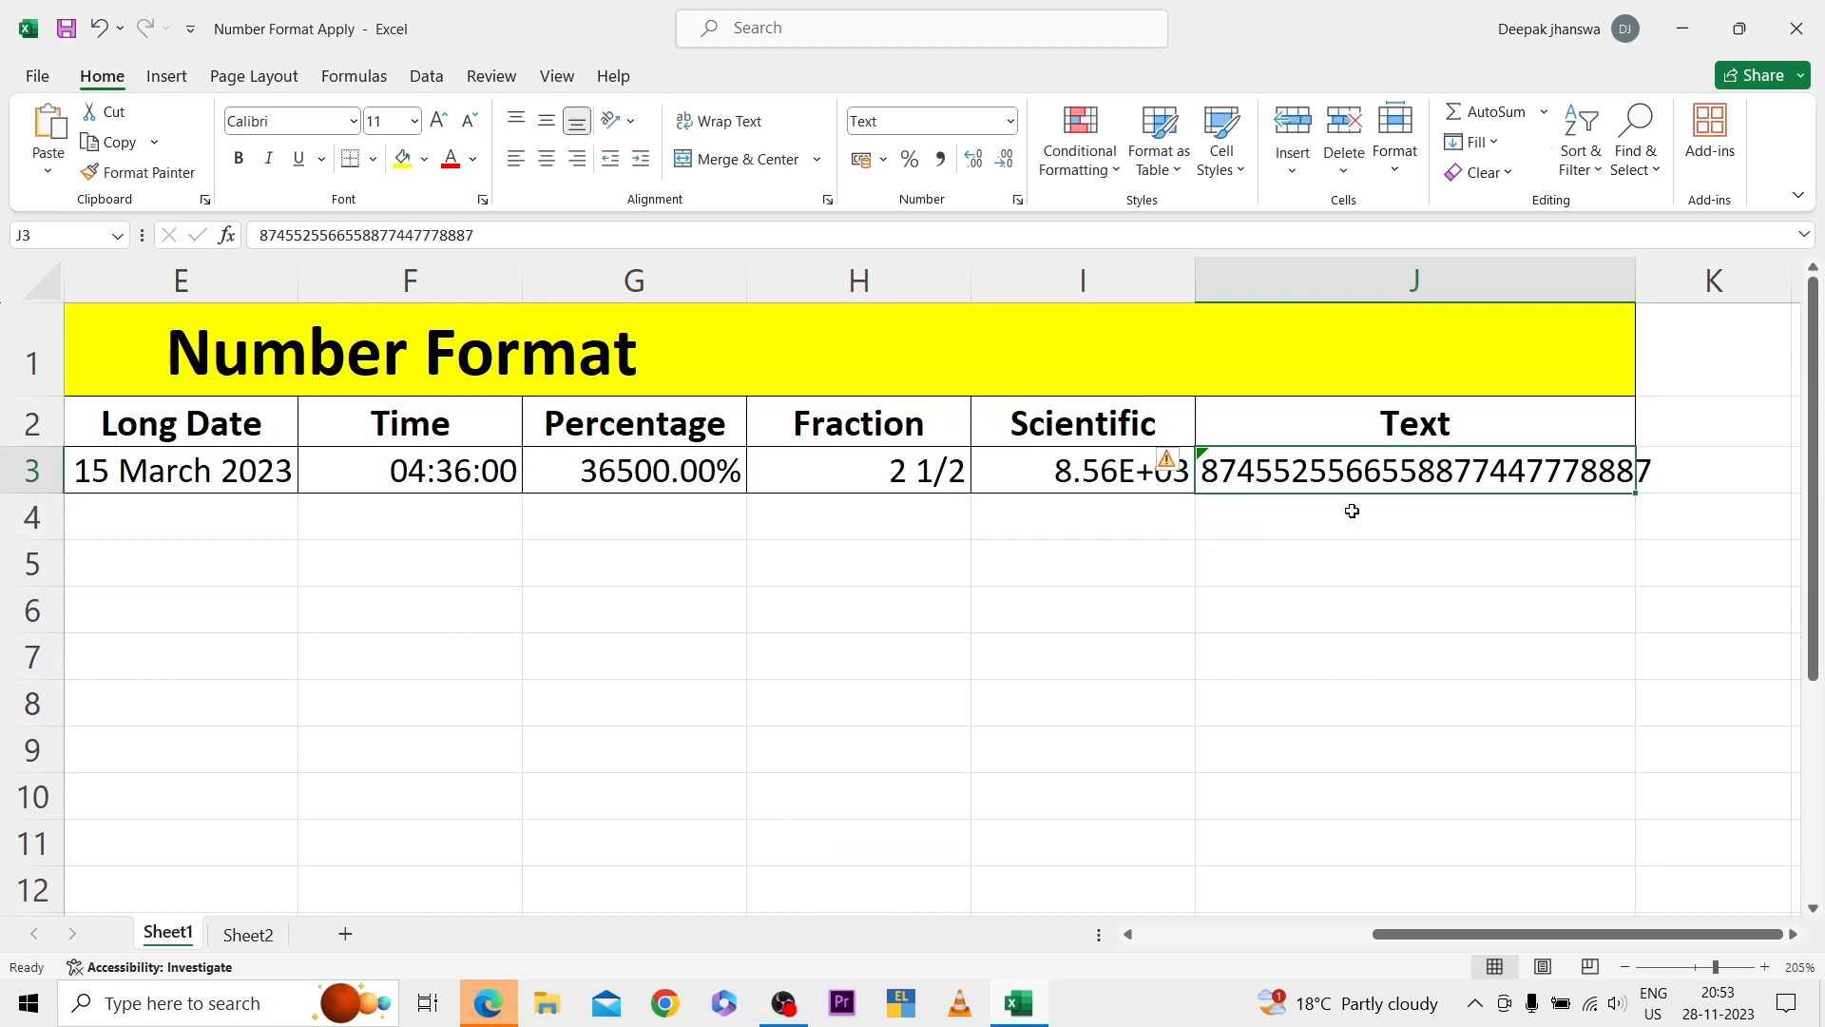
key("alt+h")
key("o")
key("i")
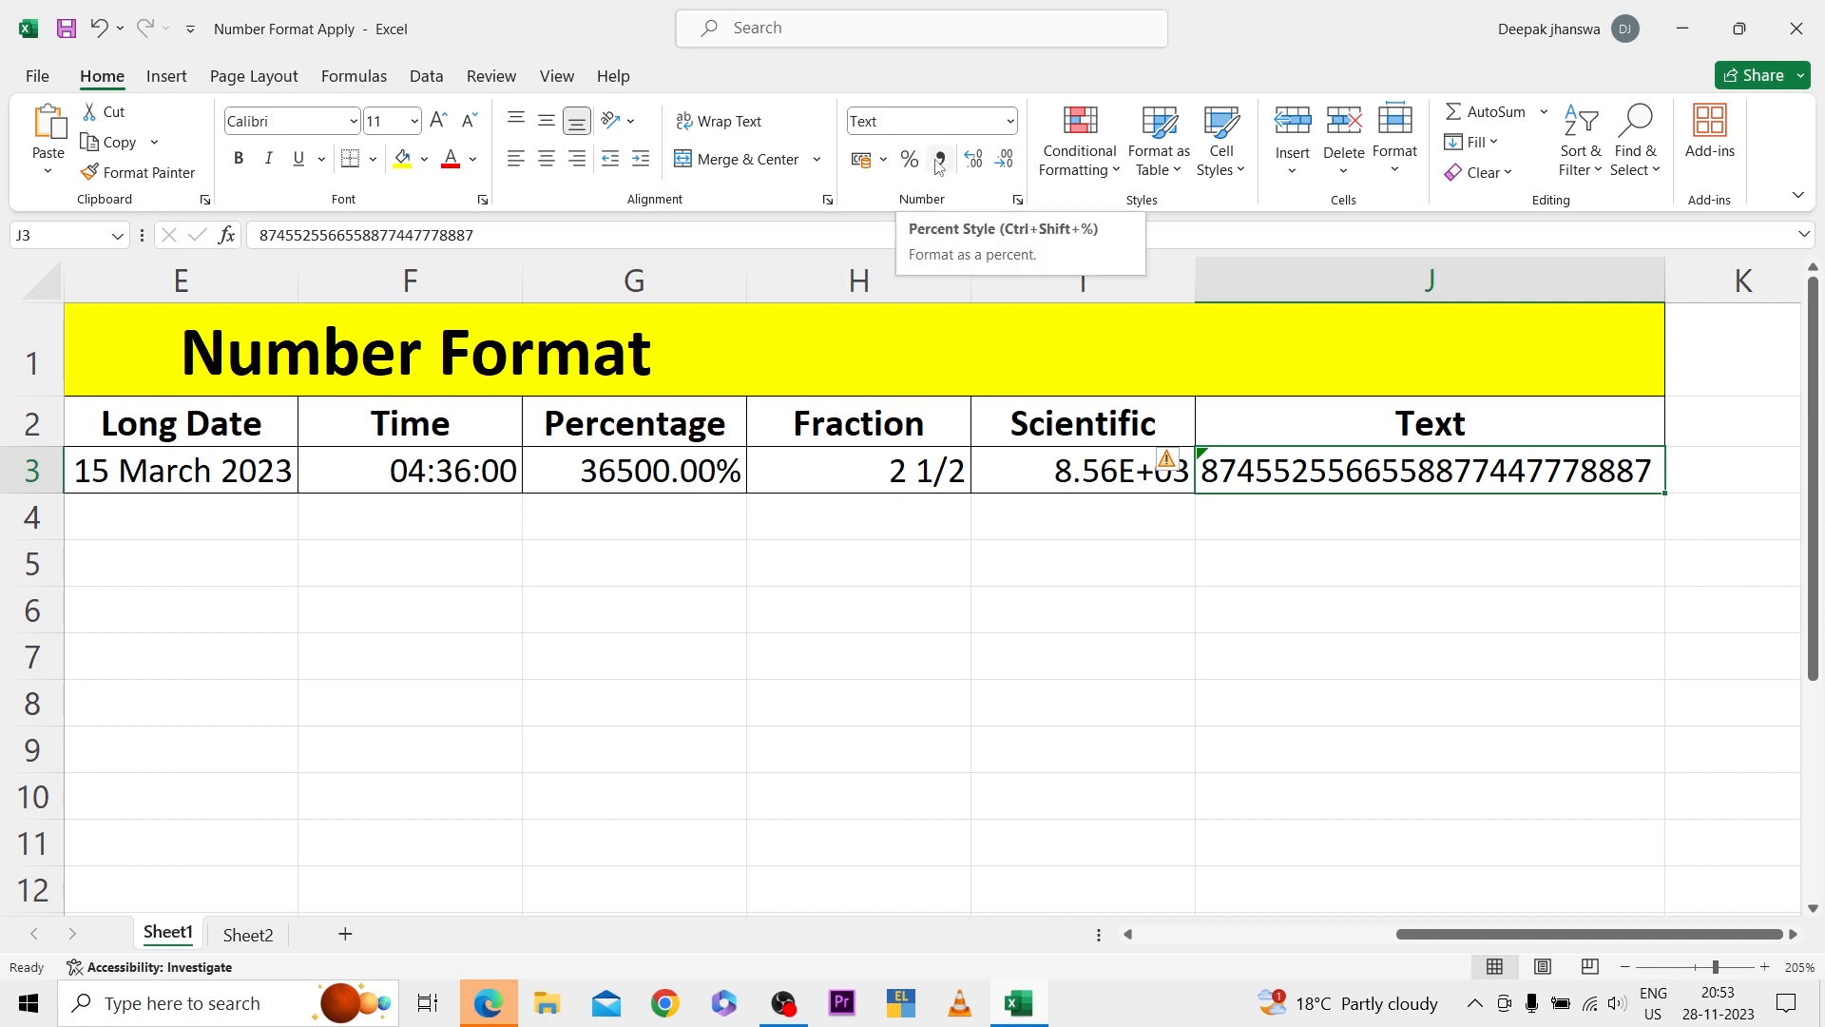
Enter 1000000 in cell G6 and apply the Comma Style to it
left_click(699, 591)
type("1000000")
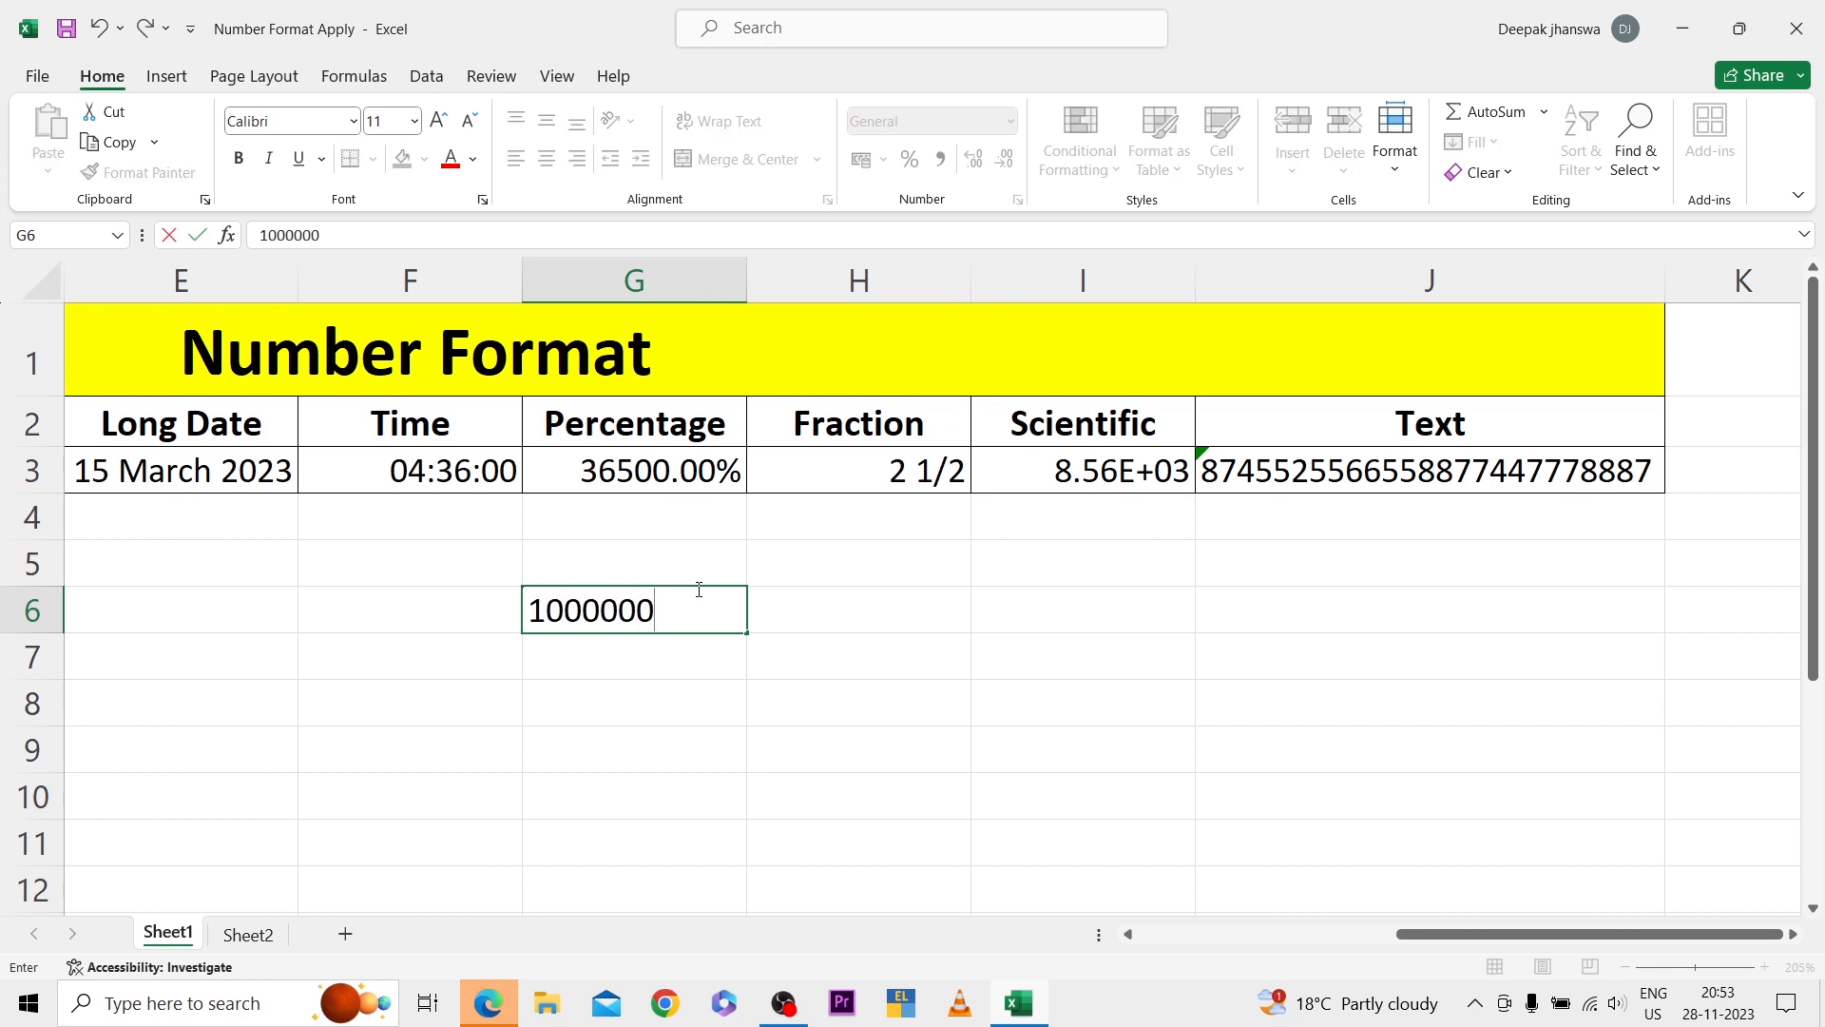
key("Return")
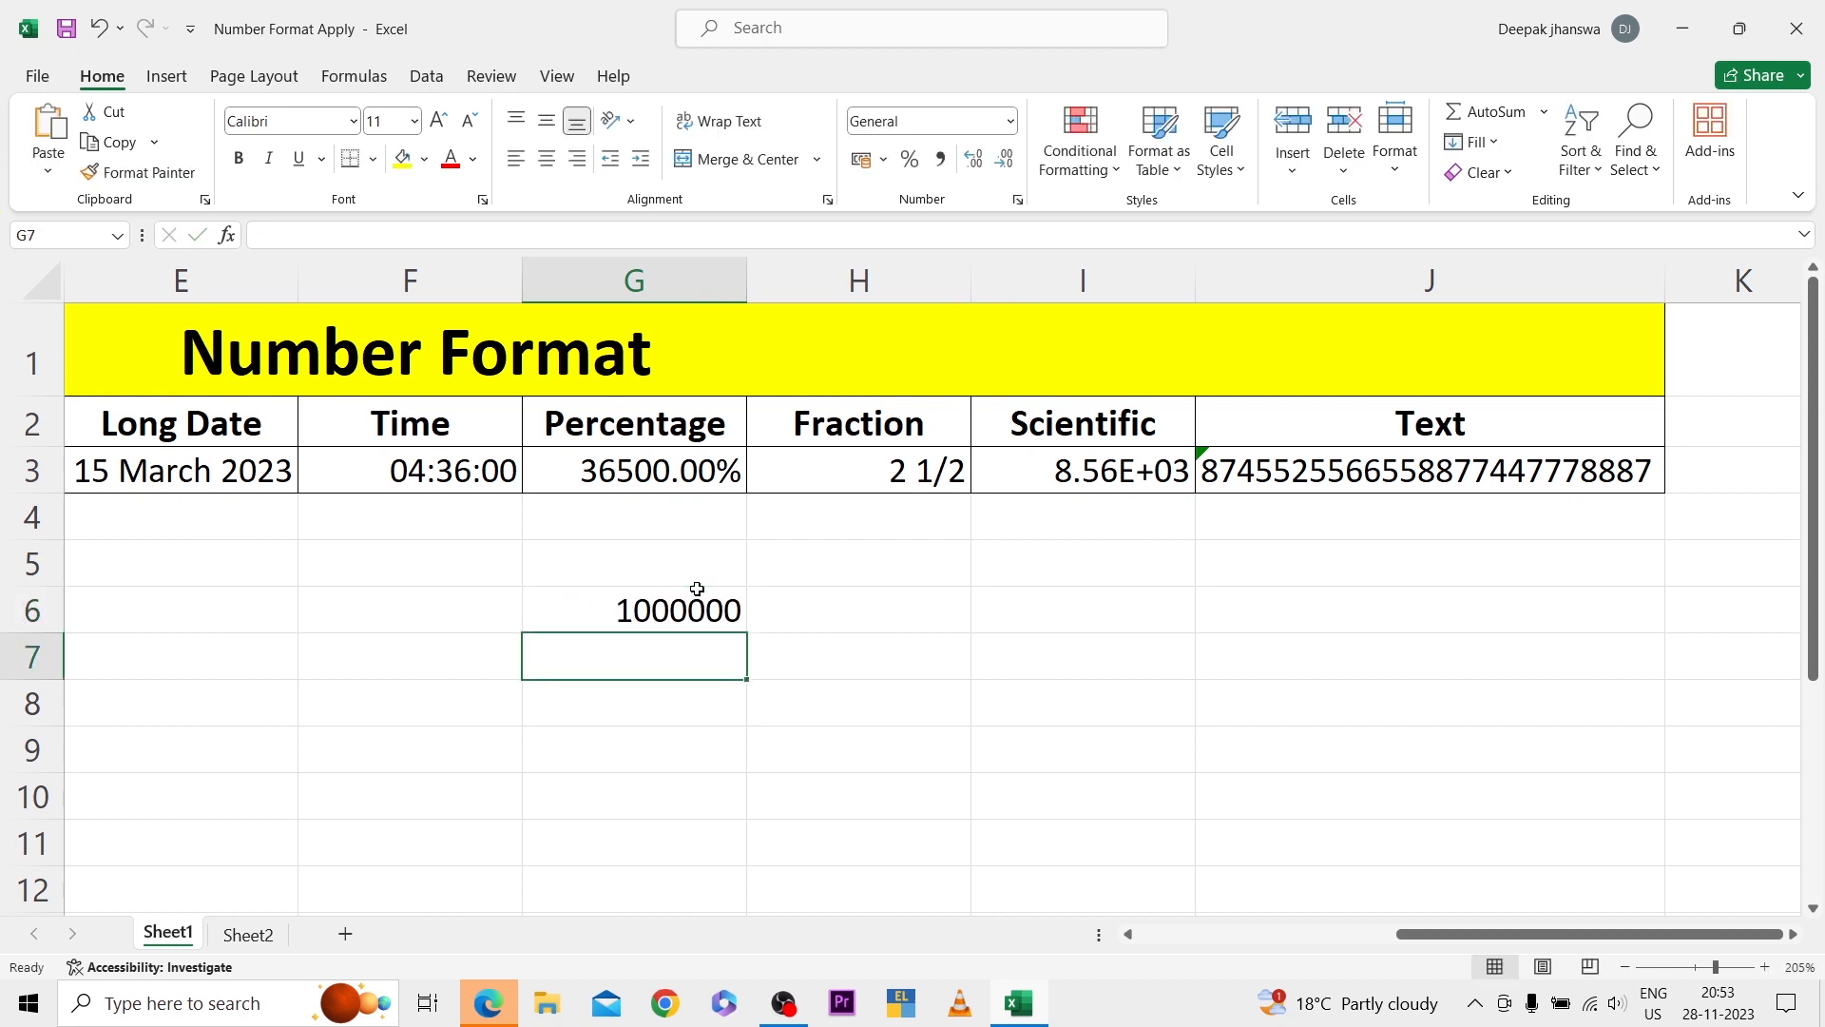
left_click(698, 591)
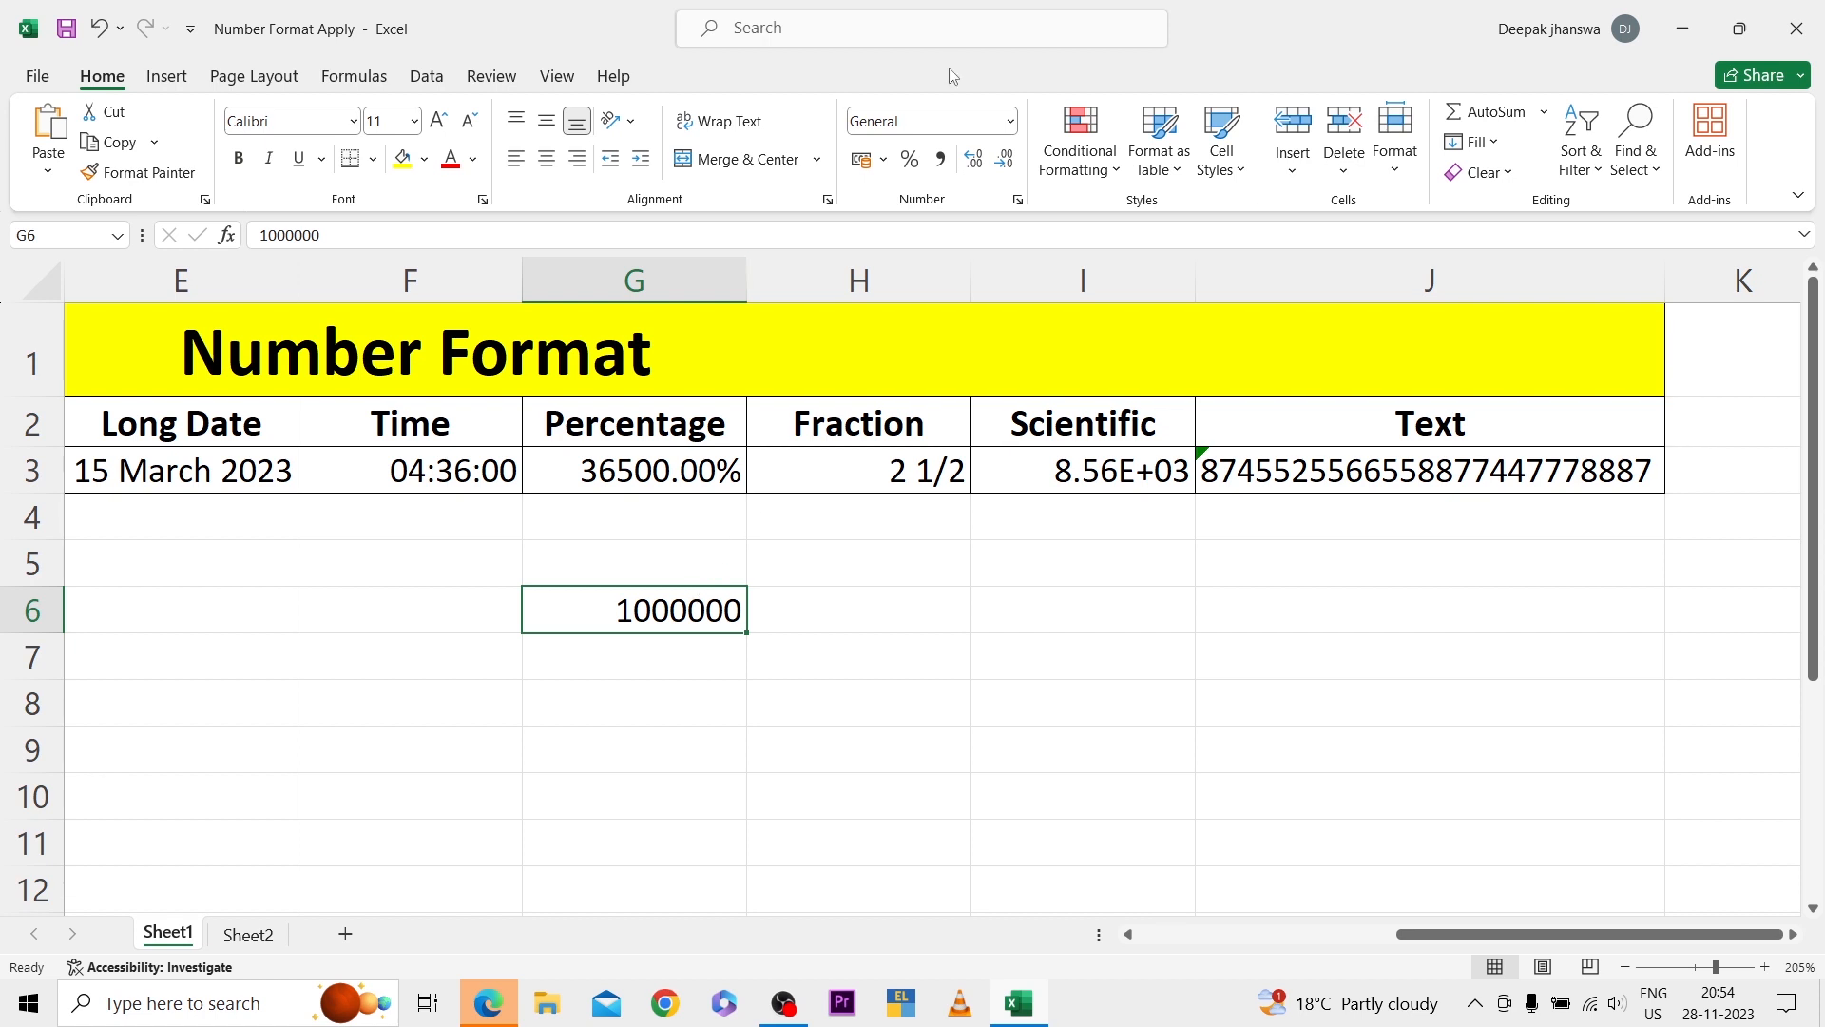
left_click(941, 158)
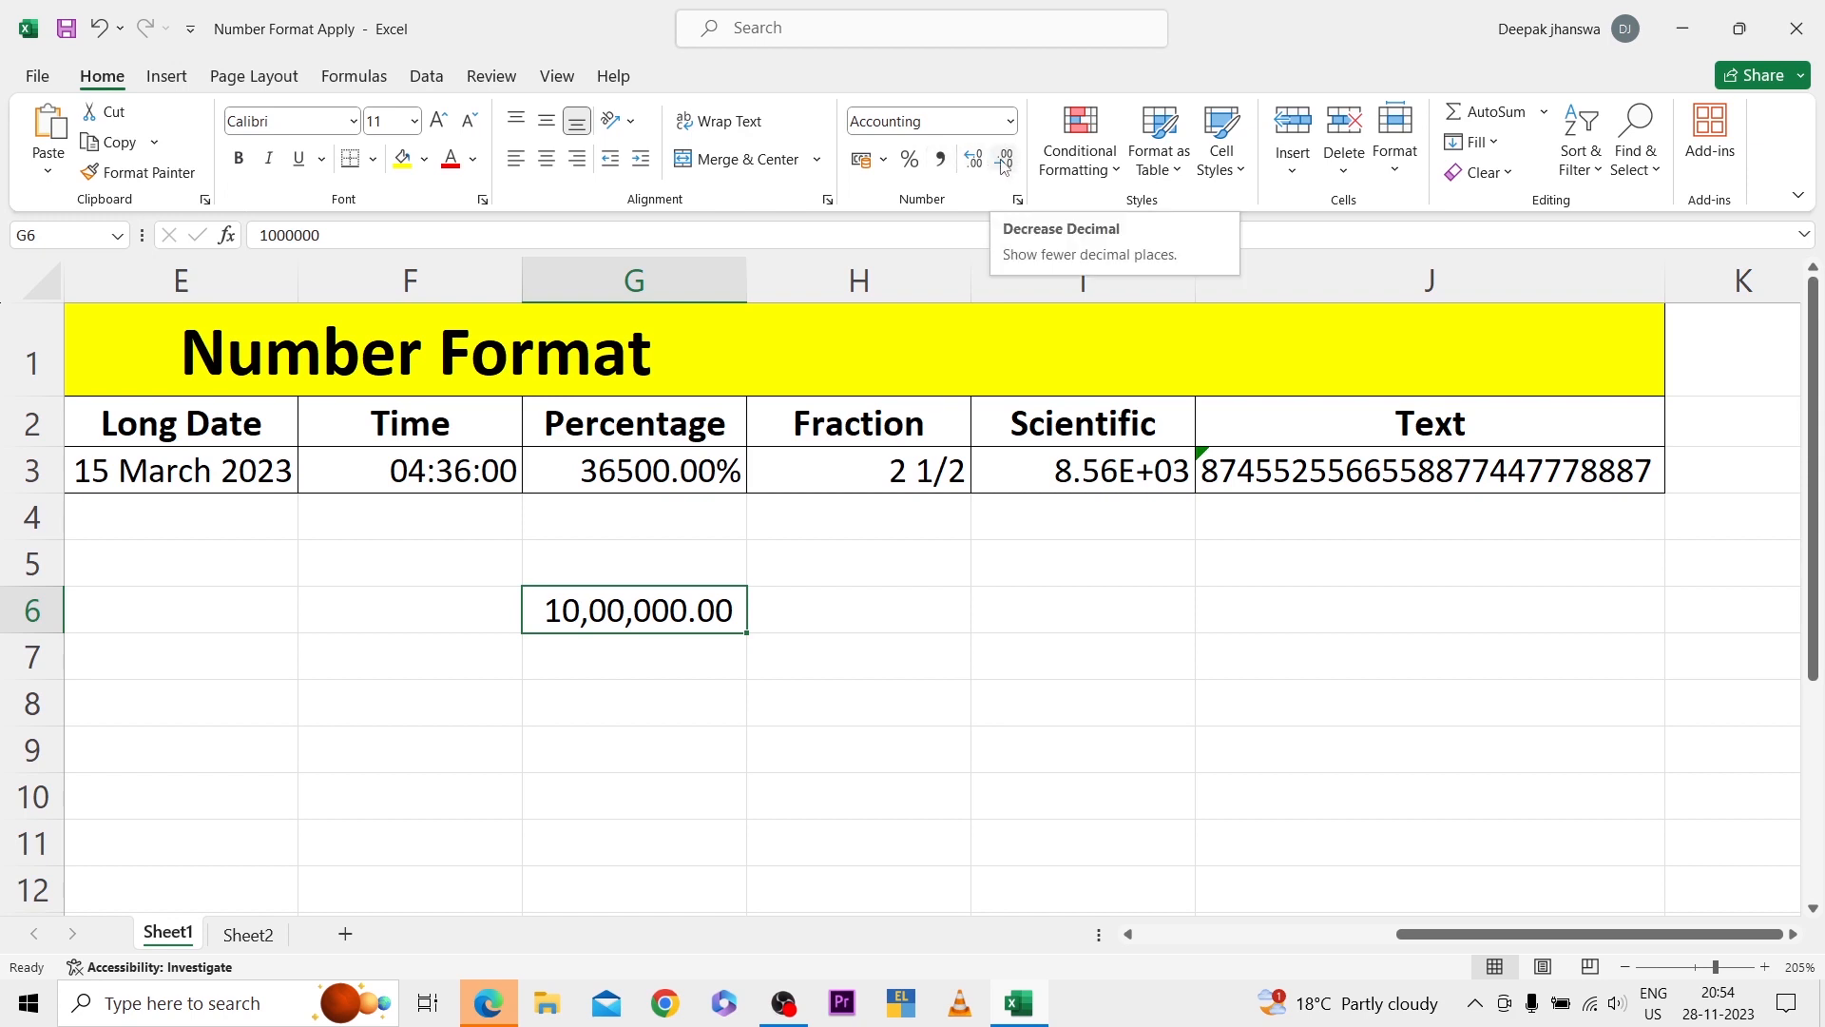
Increase the decimals of cell G6 to six places and autofit column G
left_click(975, 159)
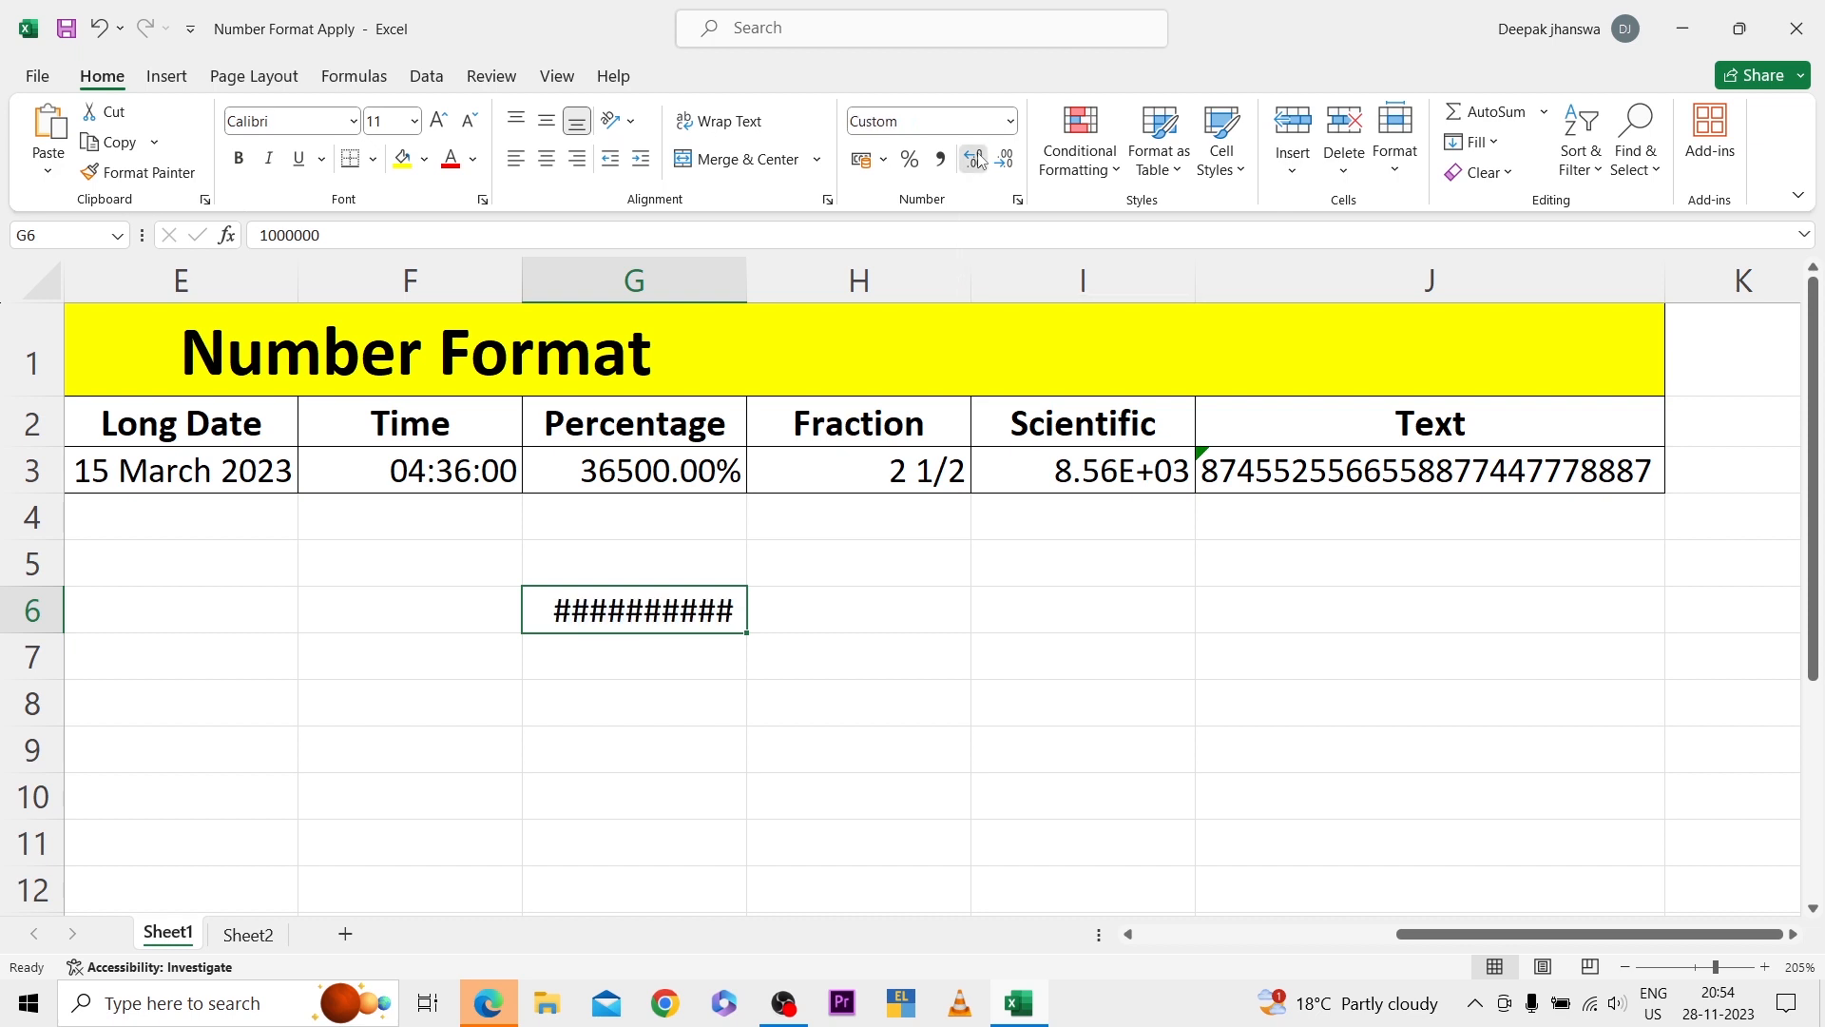
double_click(747, 270)
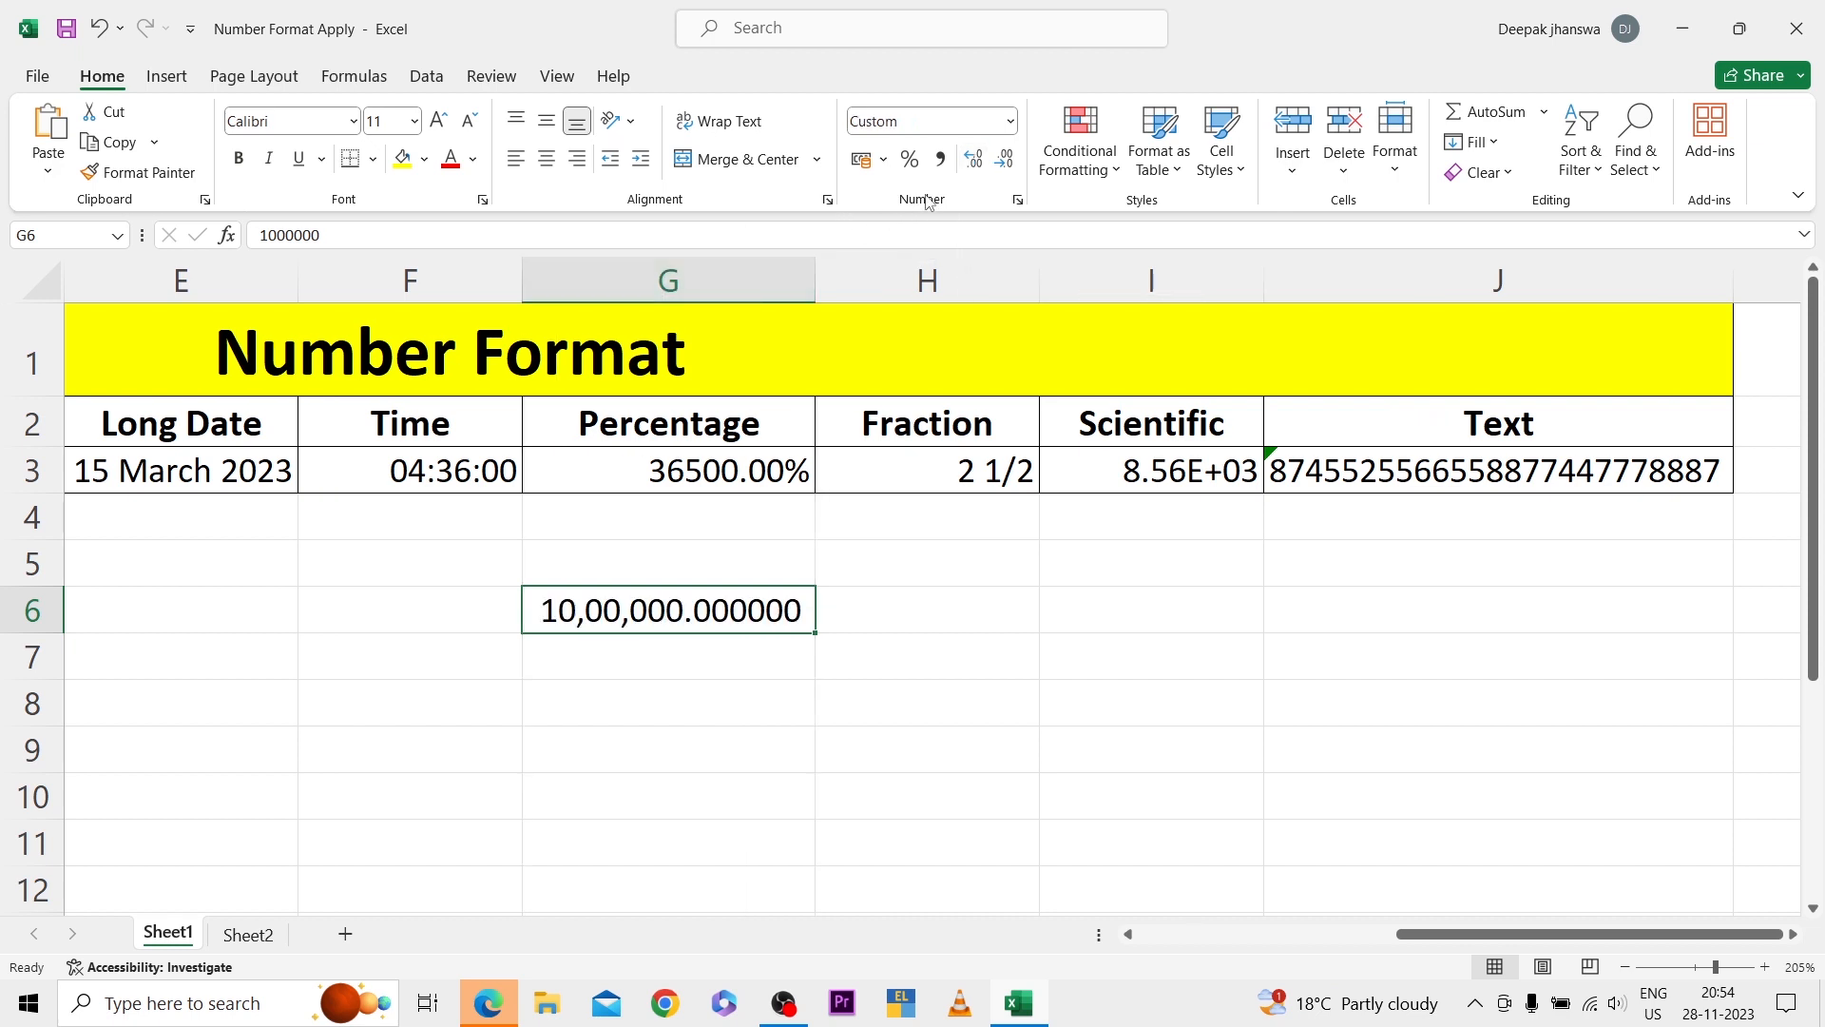
Decrease the decimals of cell G6 until no decimal places remain
double_click(1003, 160)
double_click(1001, 166)
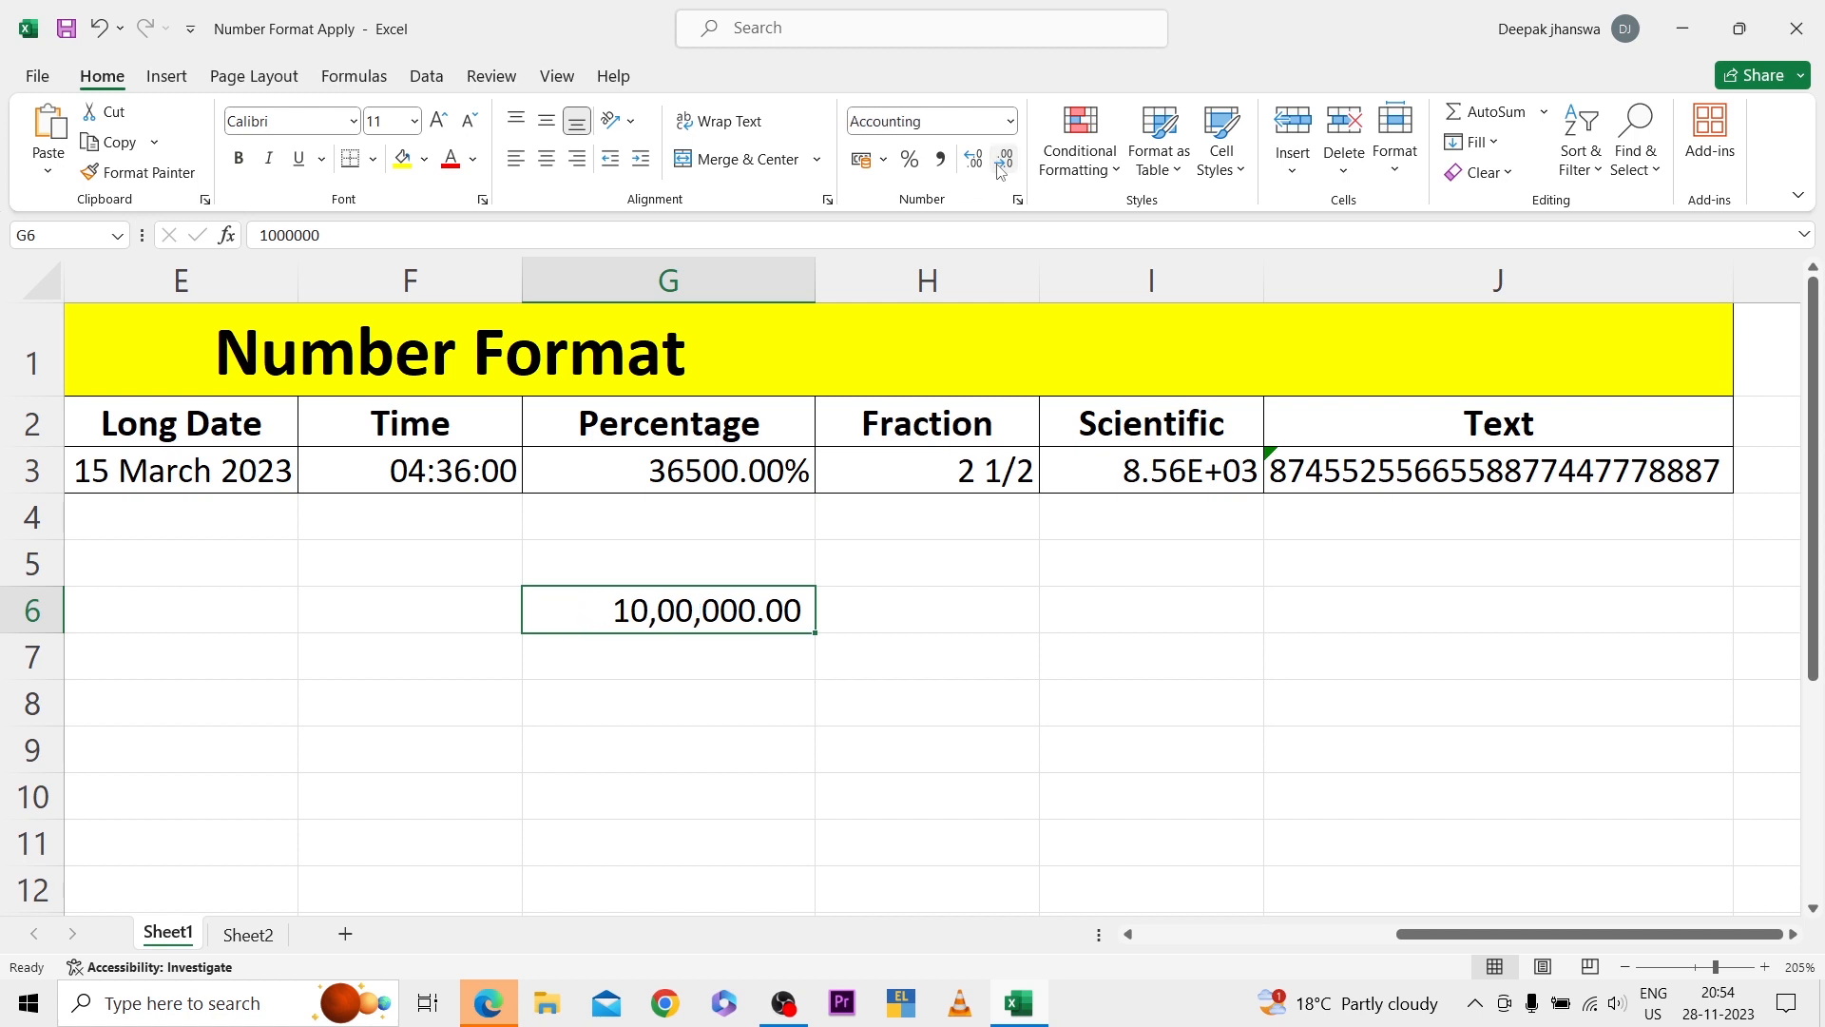
left_click(1001, 166)
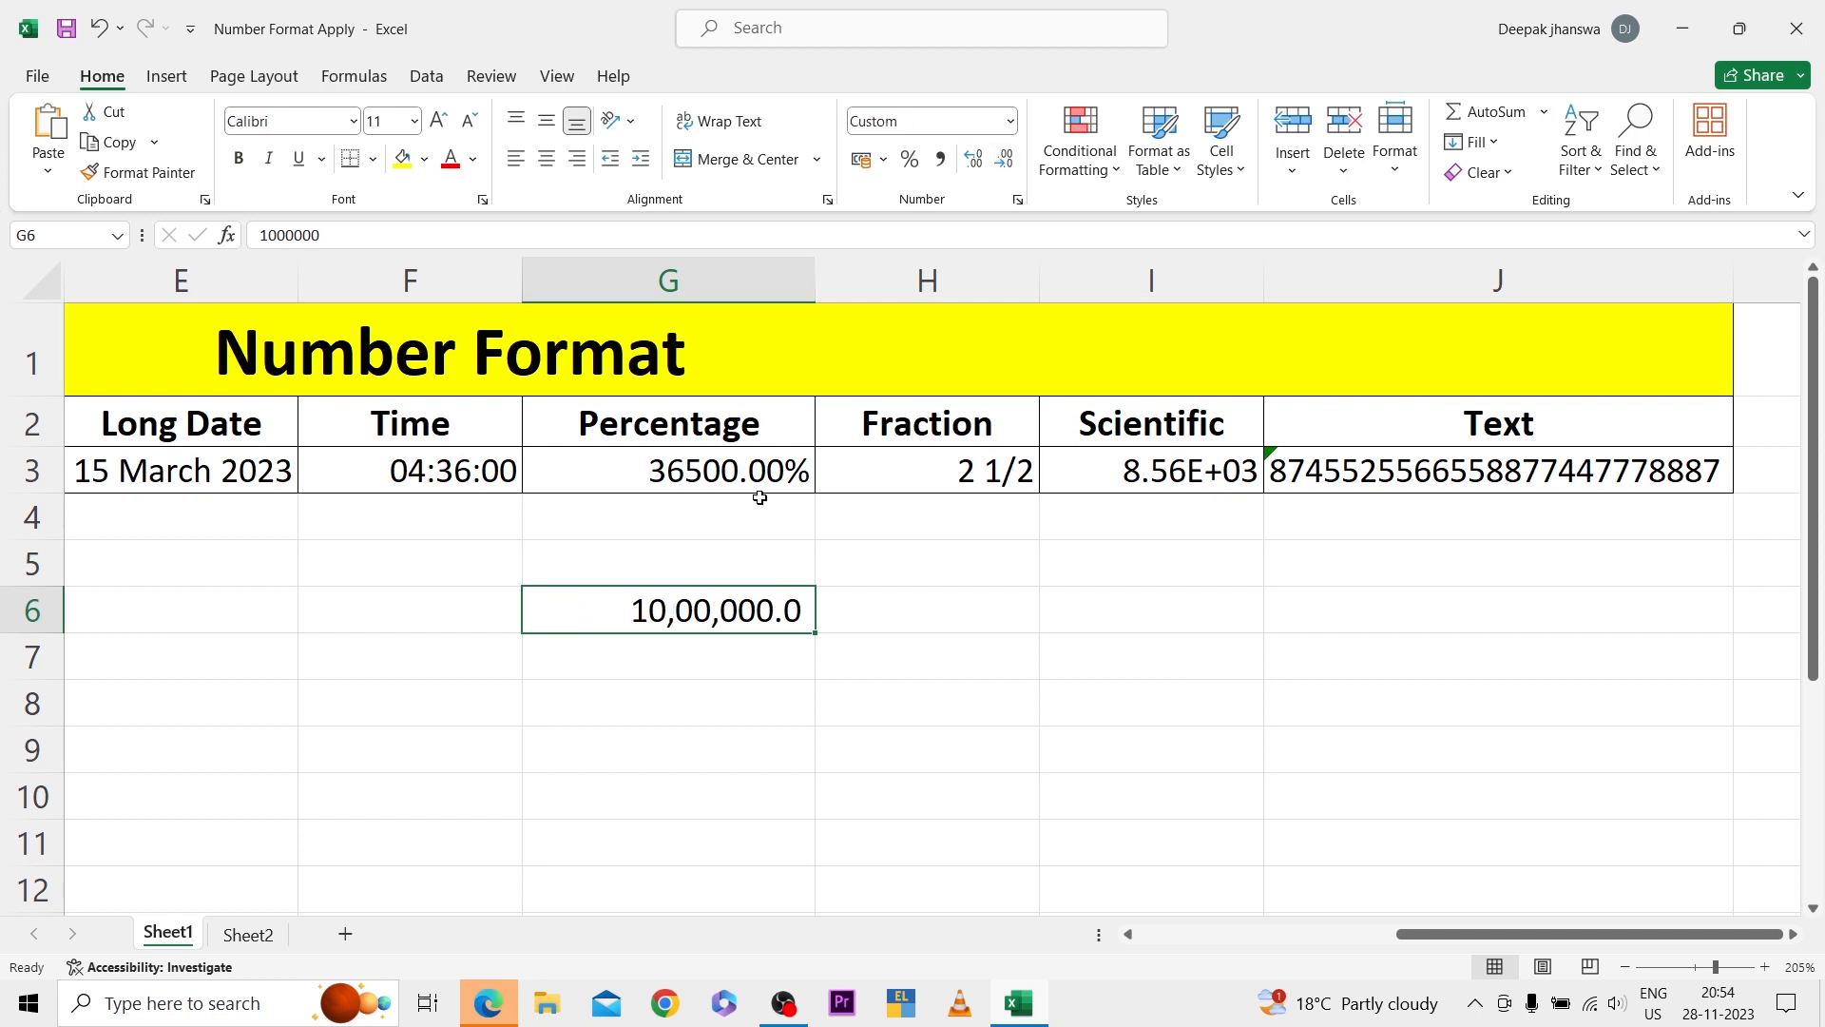
left_click(1004, 160)
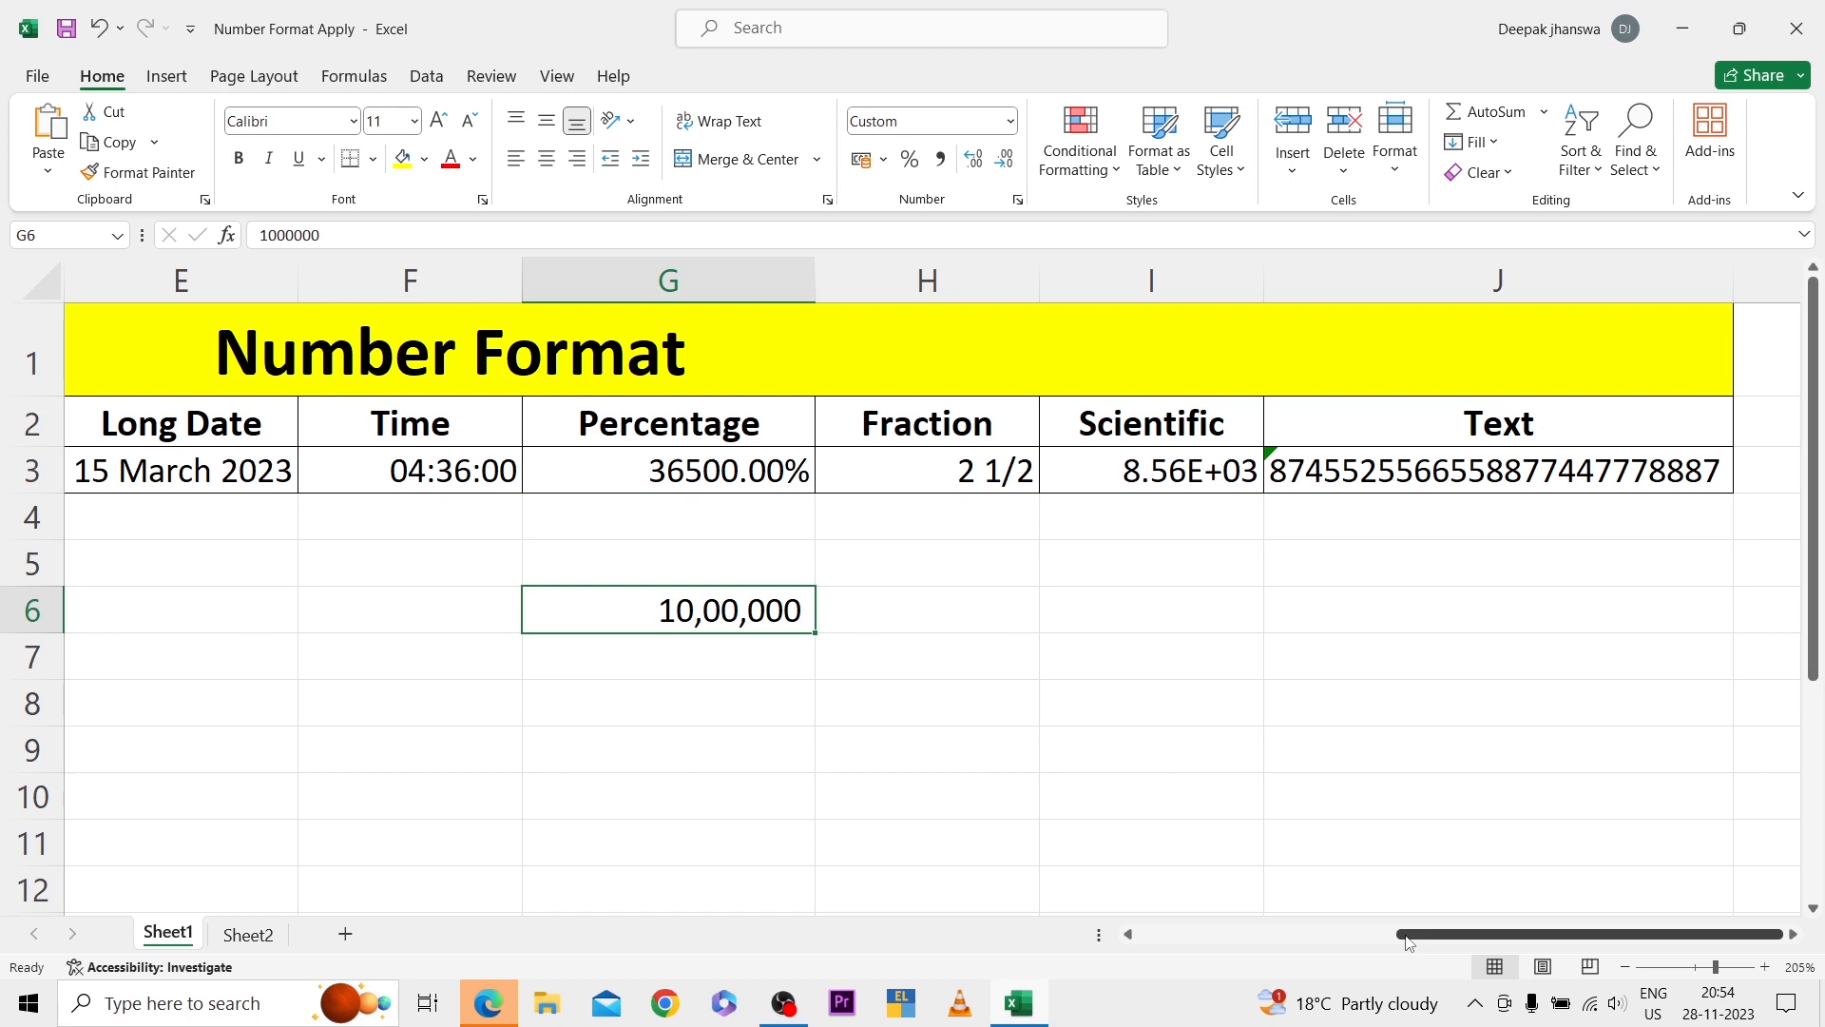
Review the list of number format shortcut keys on Sheet2, then return to Sheet1 and select cell B6
left_click_drag(1408, 941, 1146, 938)
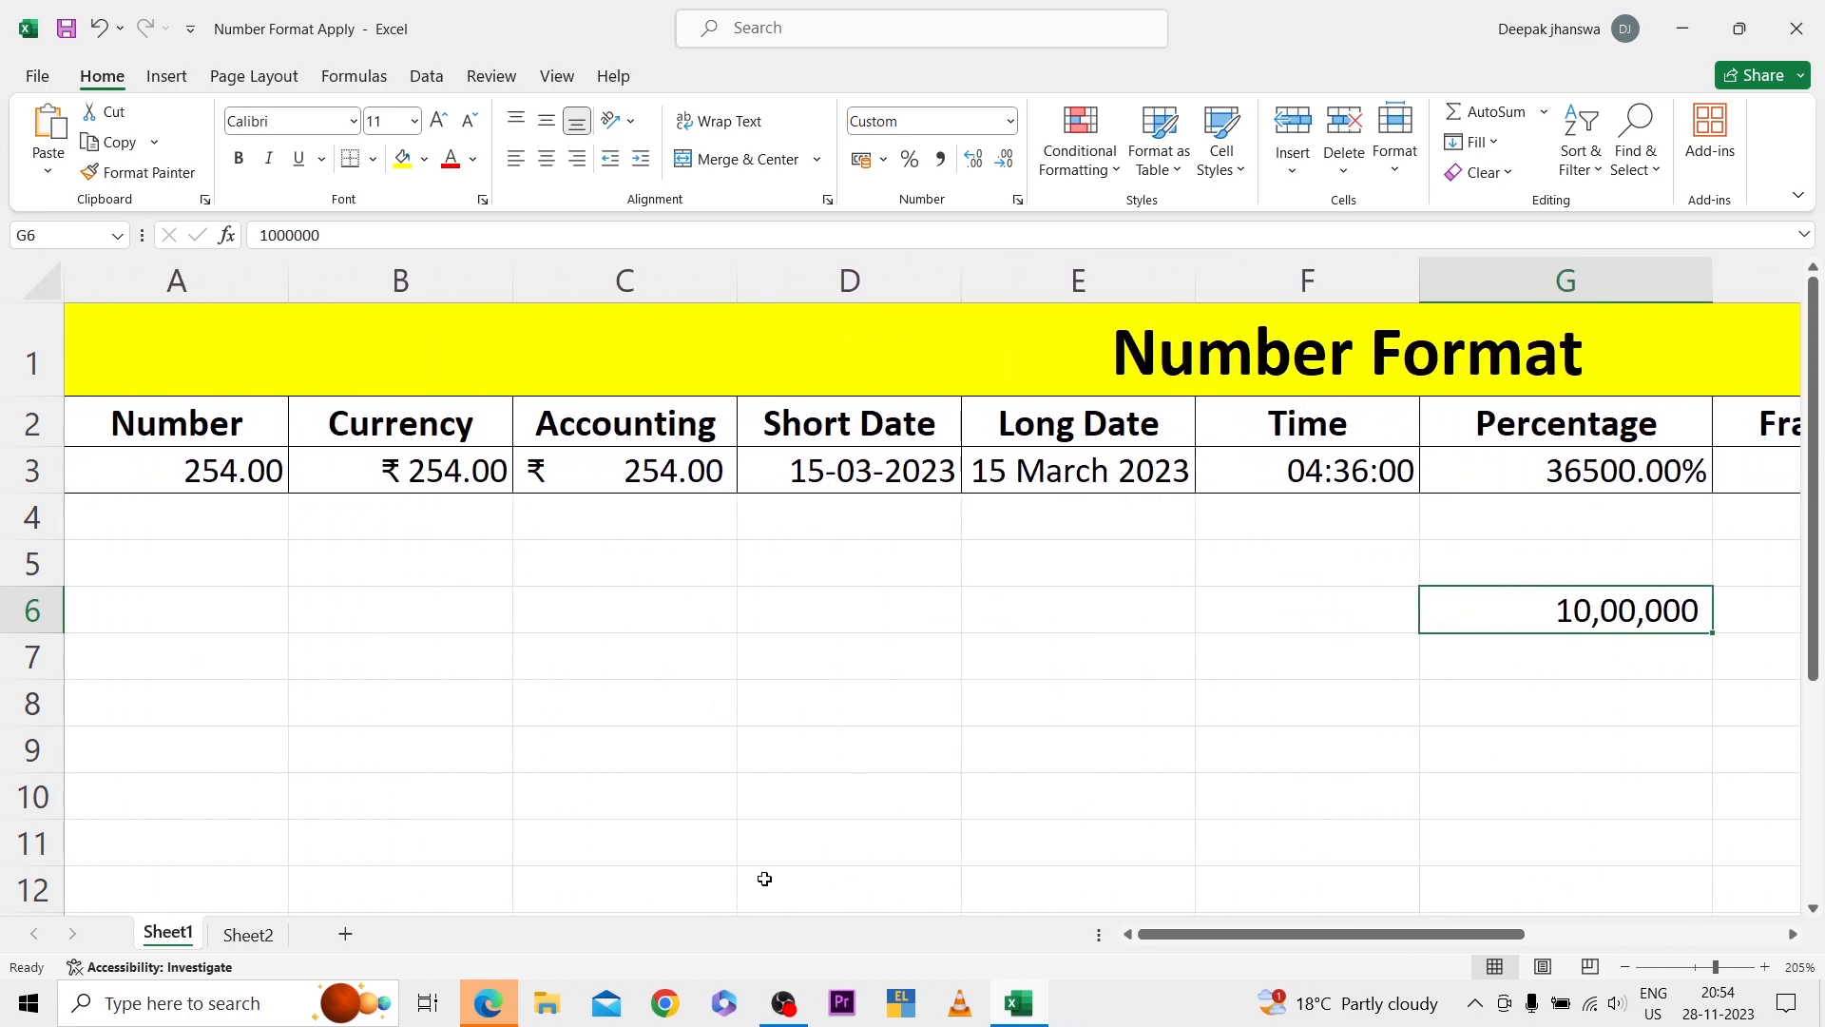
left_click(249, 941)
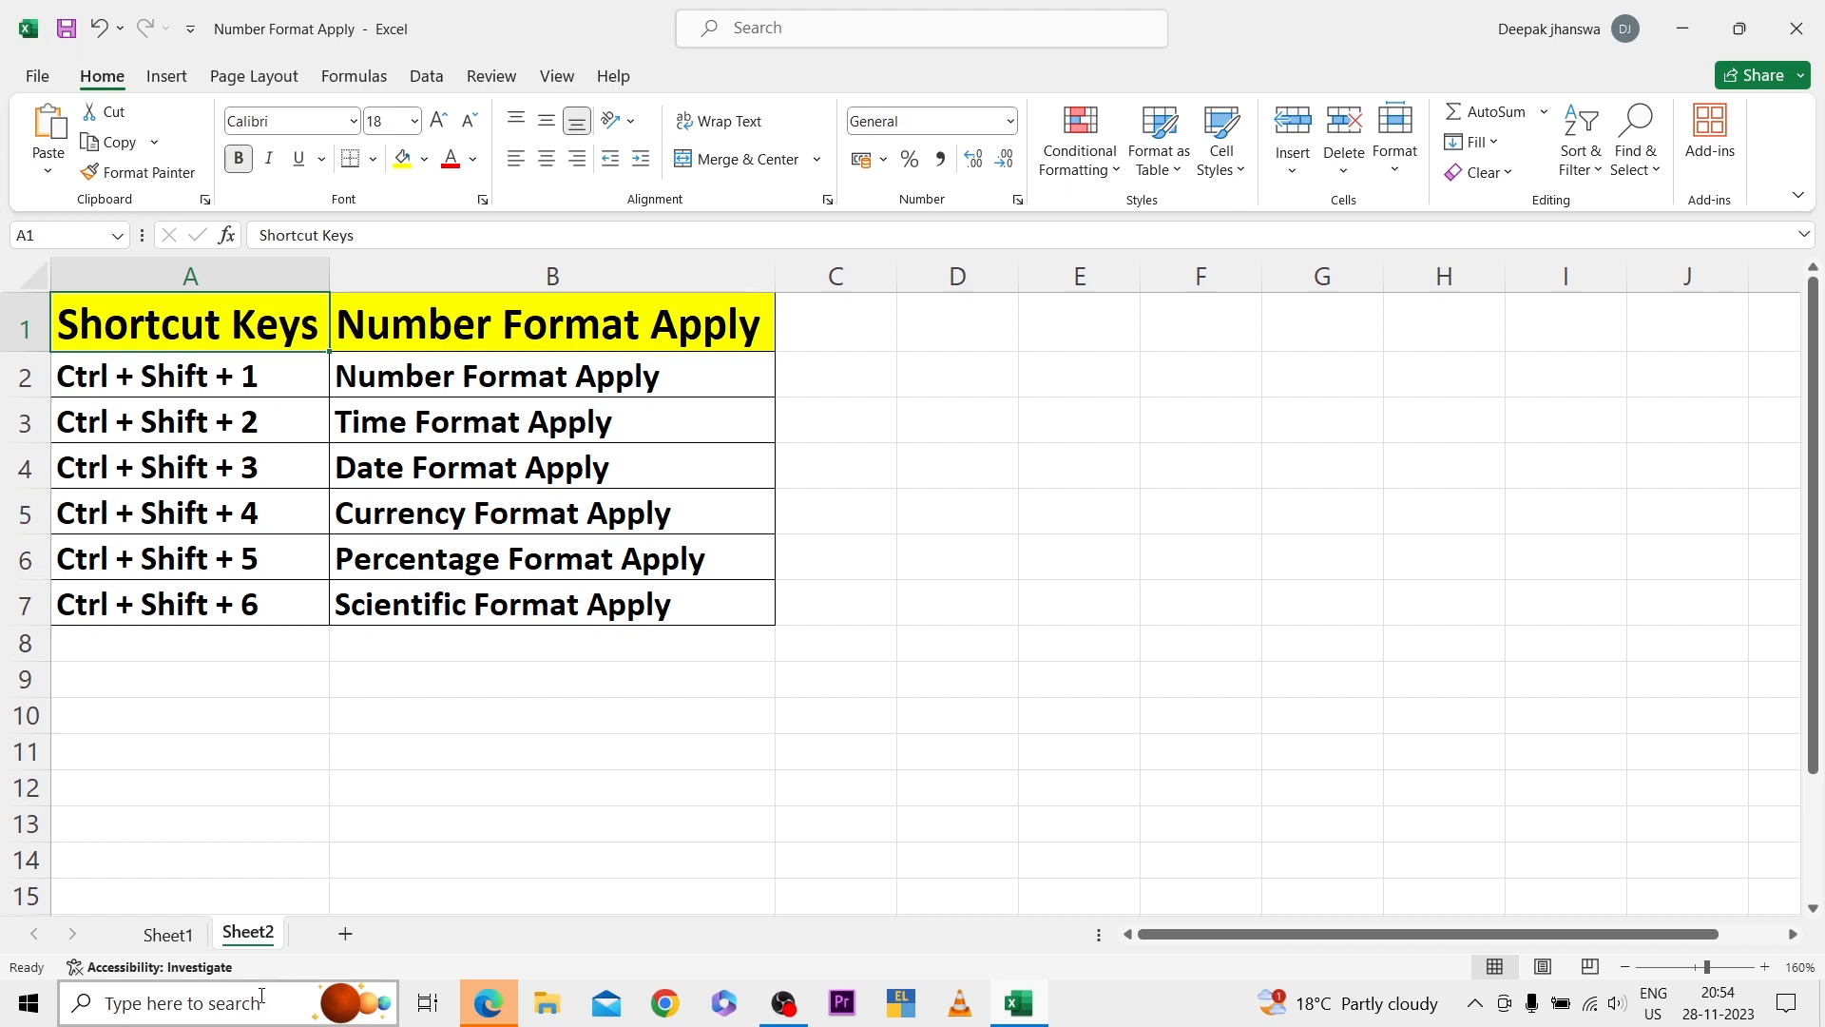
left_click(170, 941)
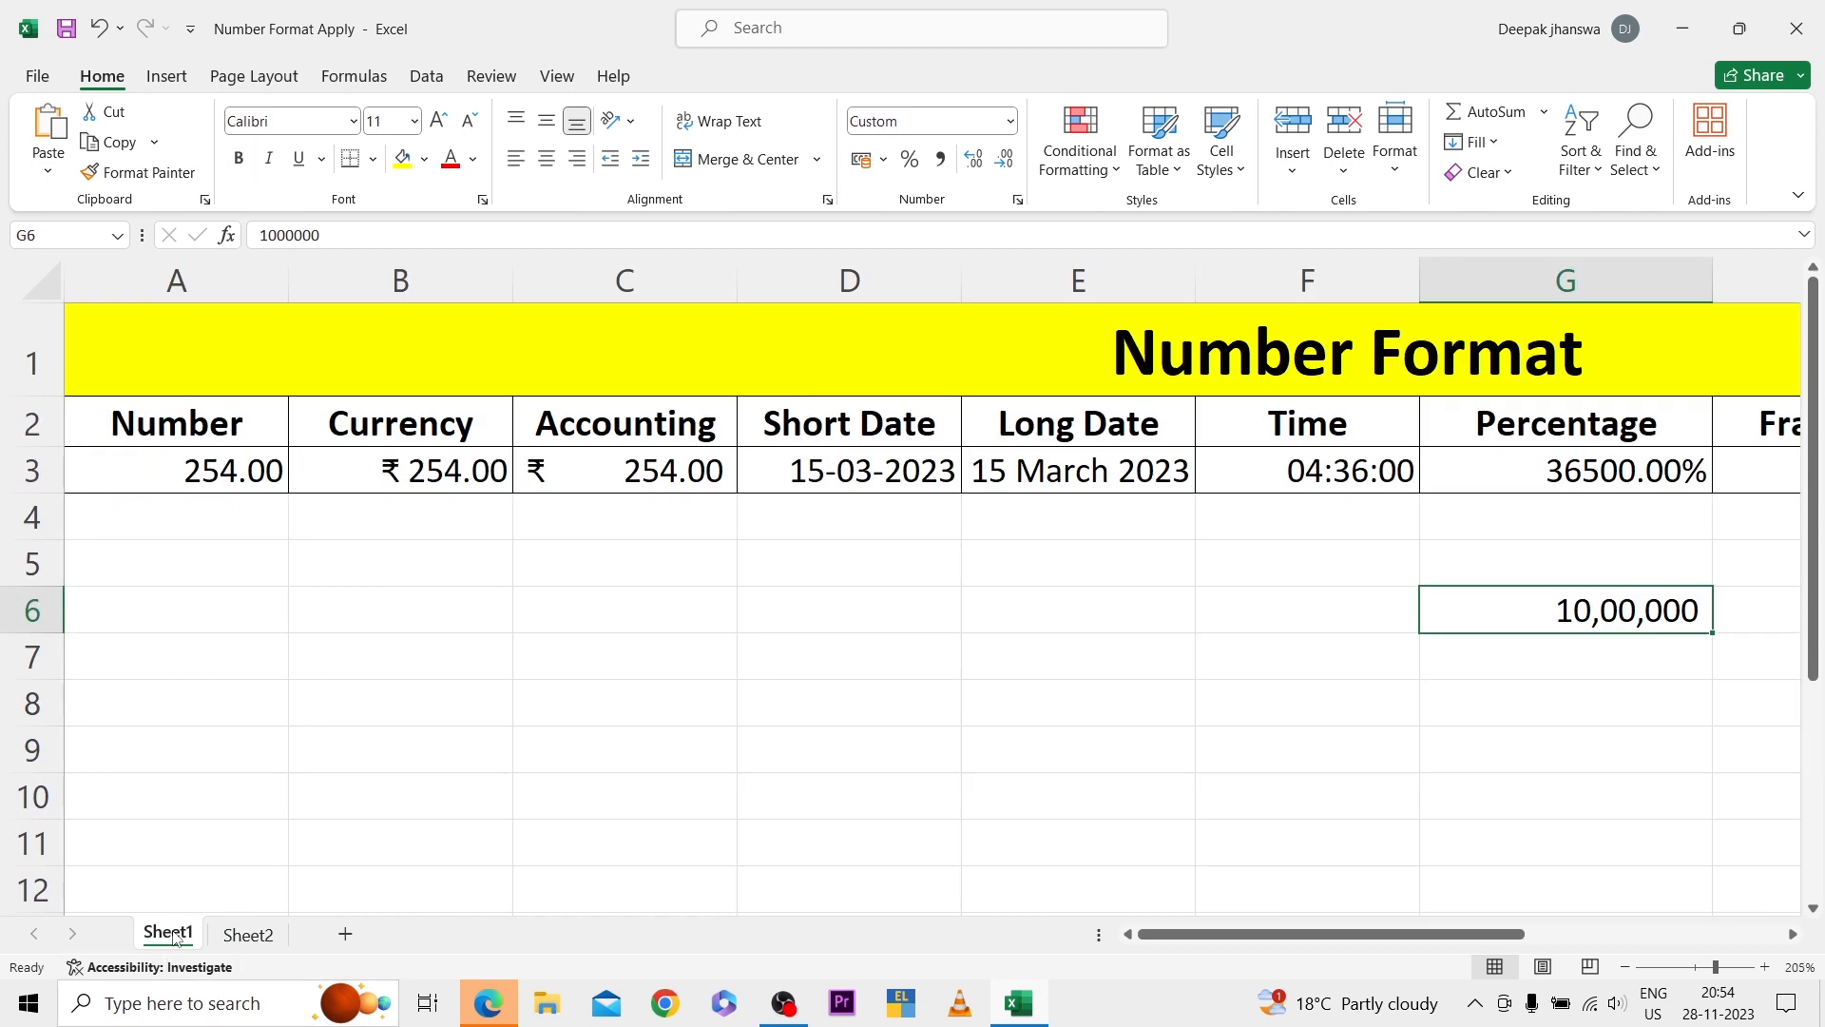
left_click(490, 618)
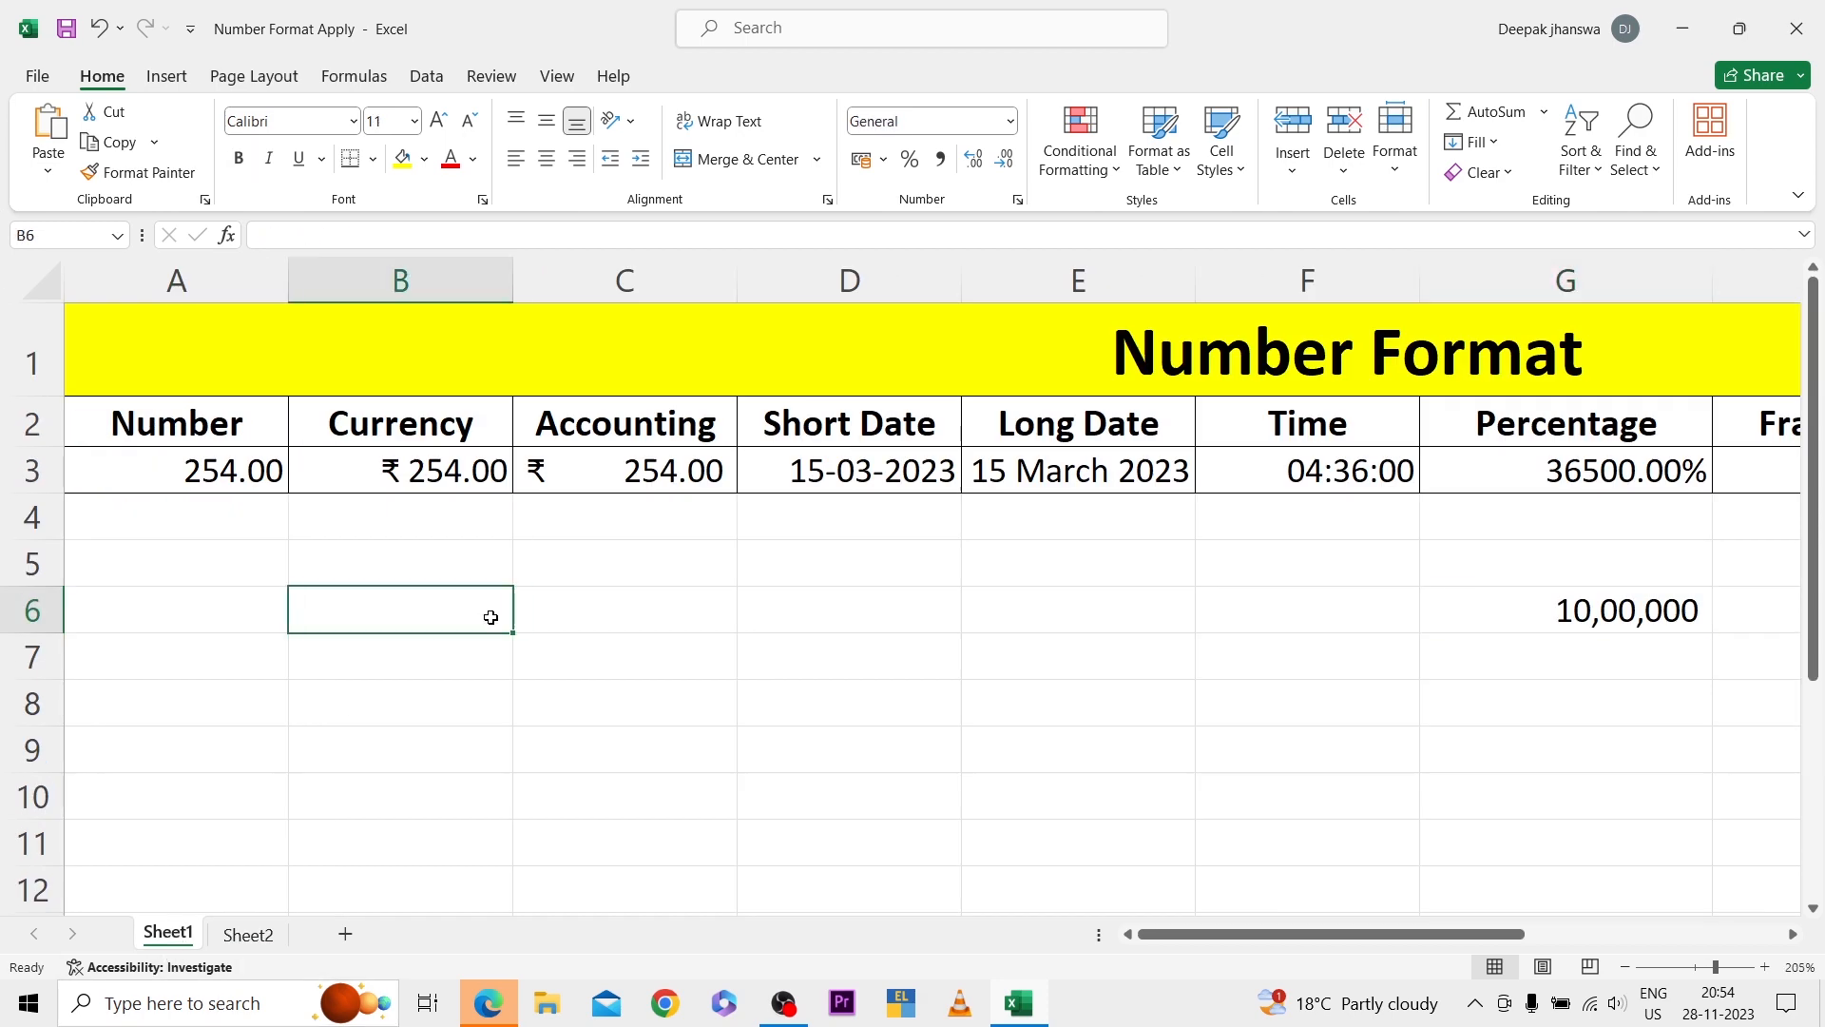